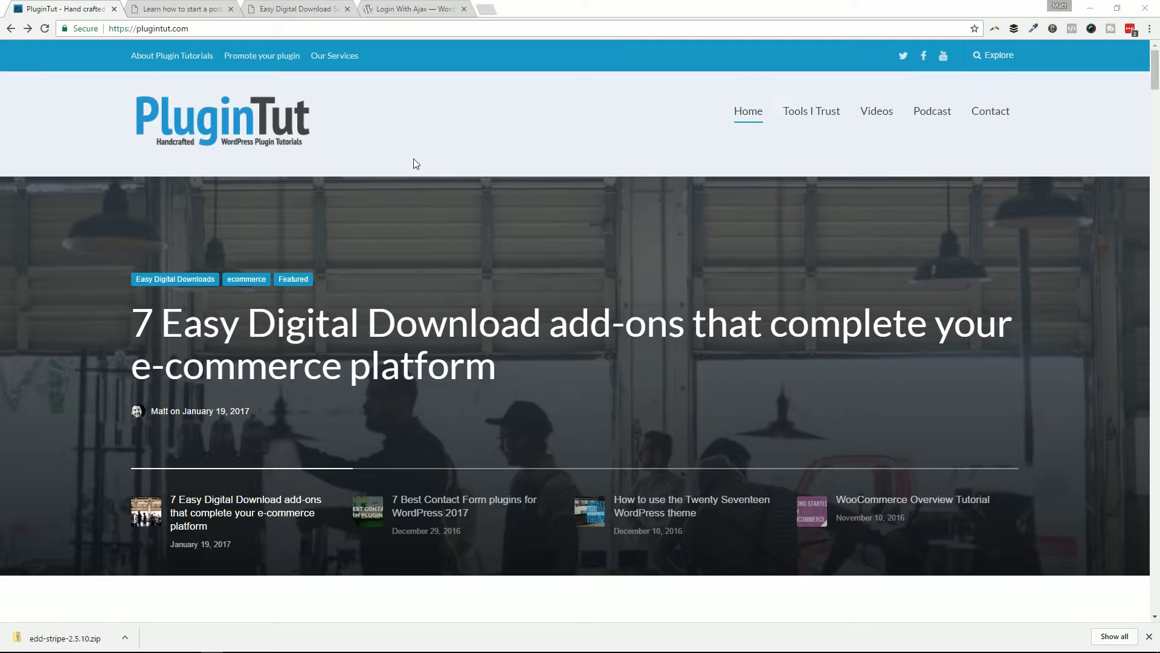
Step: Scroll up and down through the currently open page to review it
scroll(415, 161, down, 3)
scroll(412, 156, up, 2)
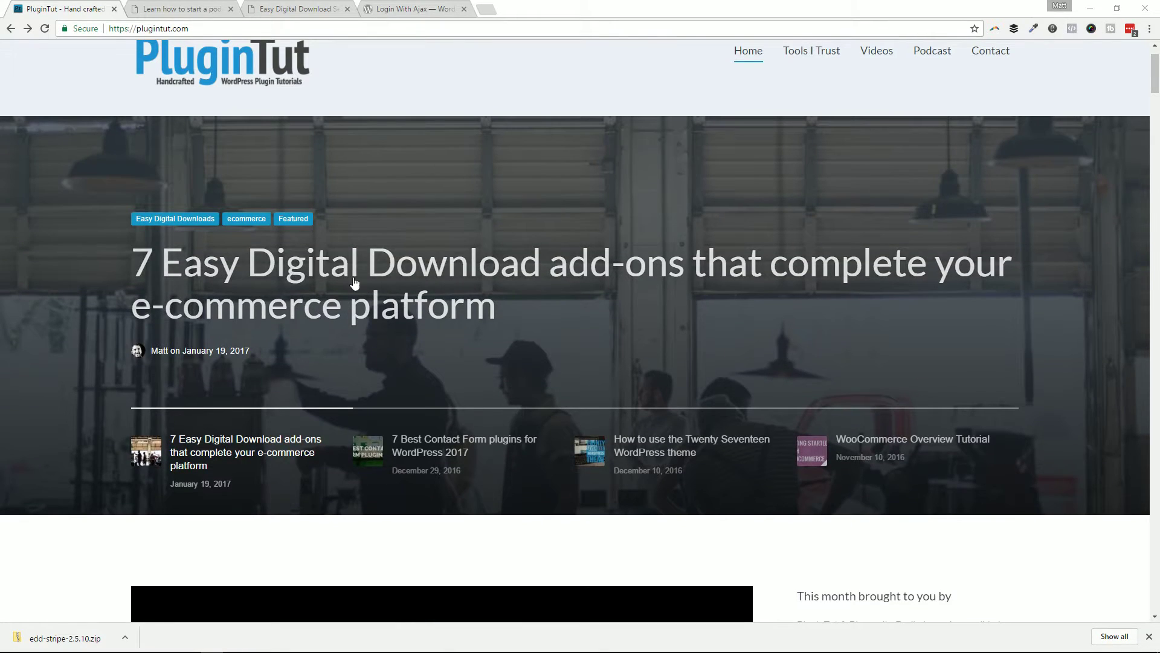
scroll(355, 282, up, 1)
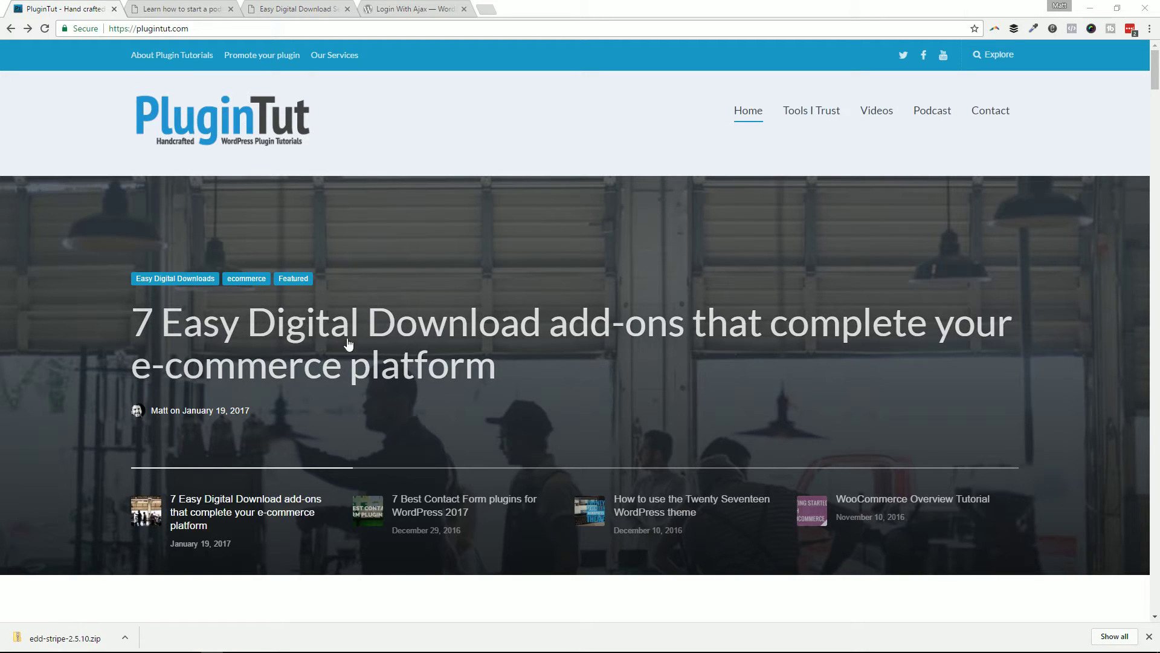
scroll(422, 326, down, 1)
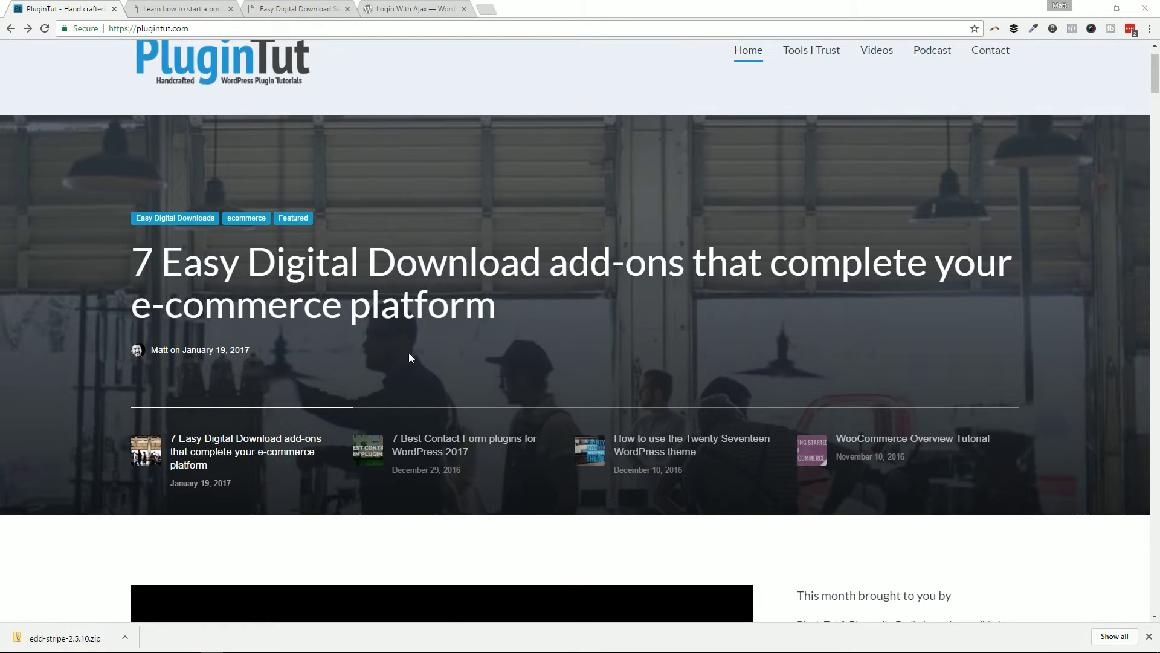
scroll(359, 290, down, 5)
scroll(357, 281, up, 5)
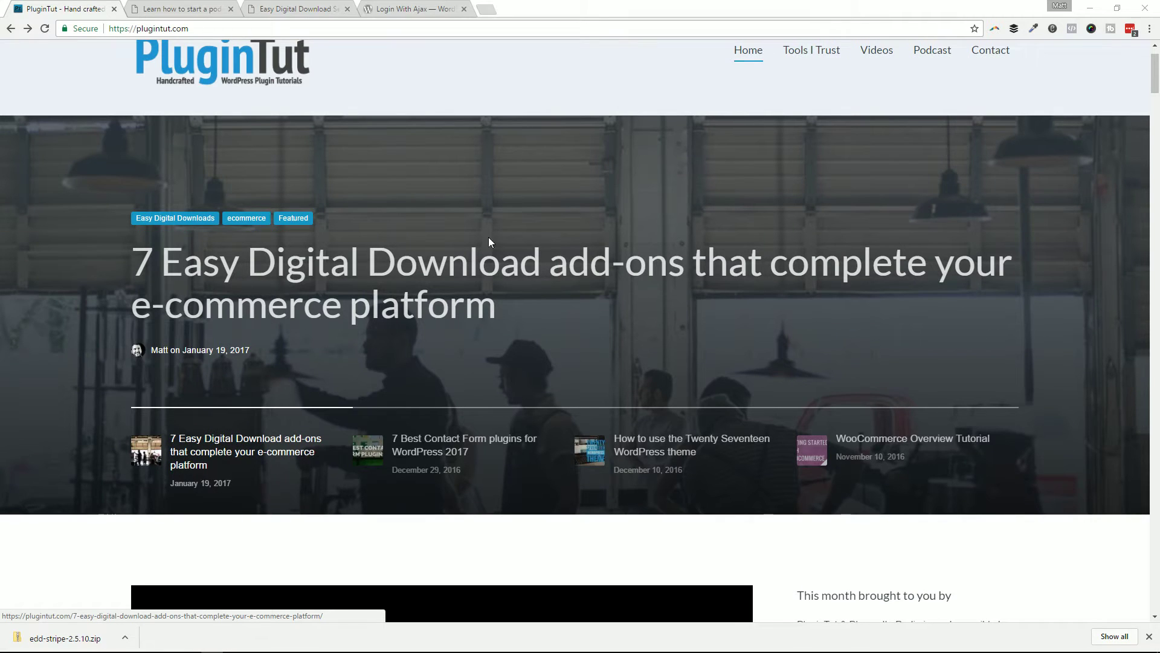
scroll(366, 407, down, 13)
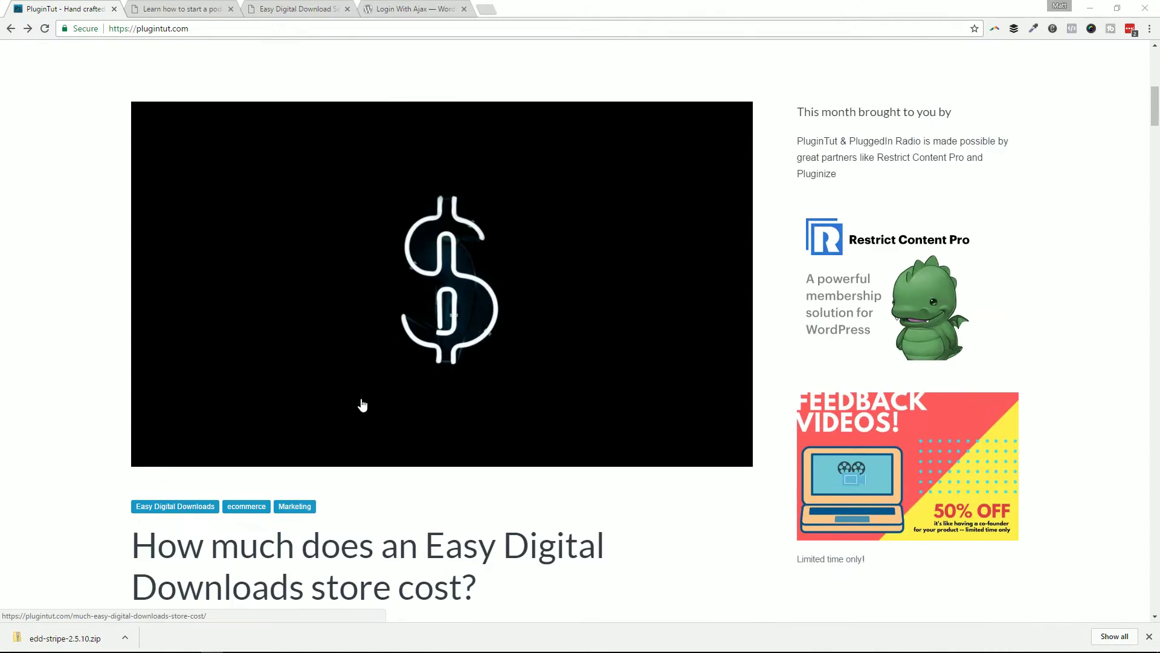
scroll(324, 389, up, 3)
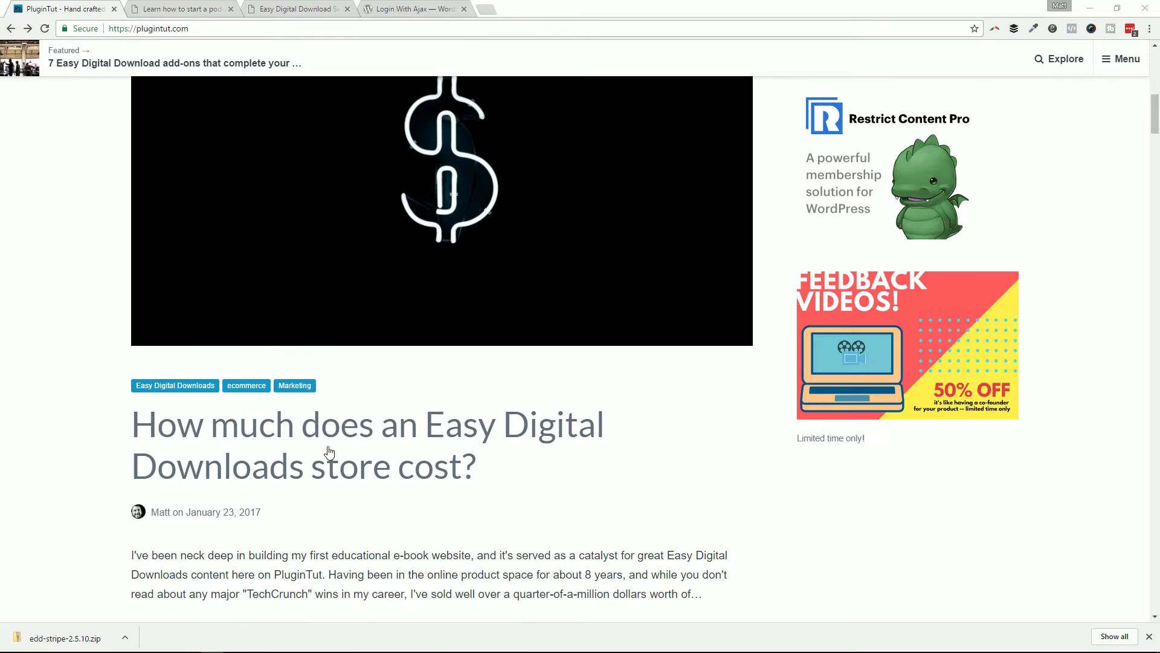
scroll(530, 383, up, 1)
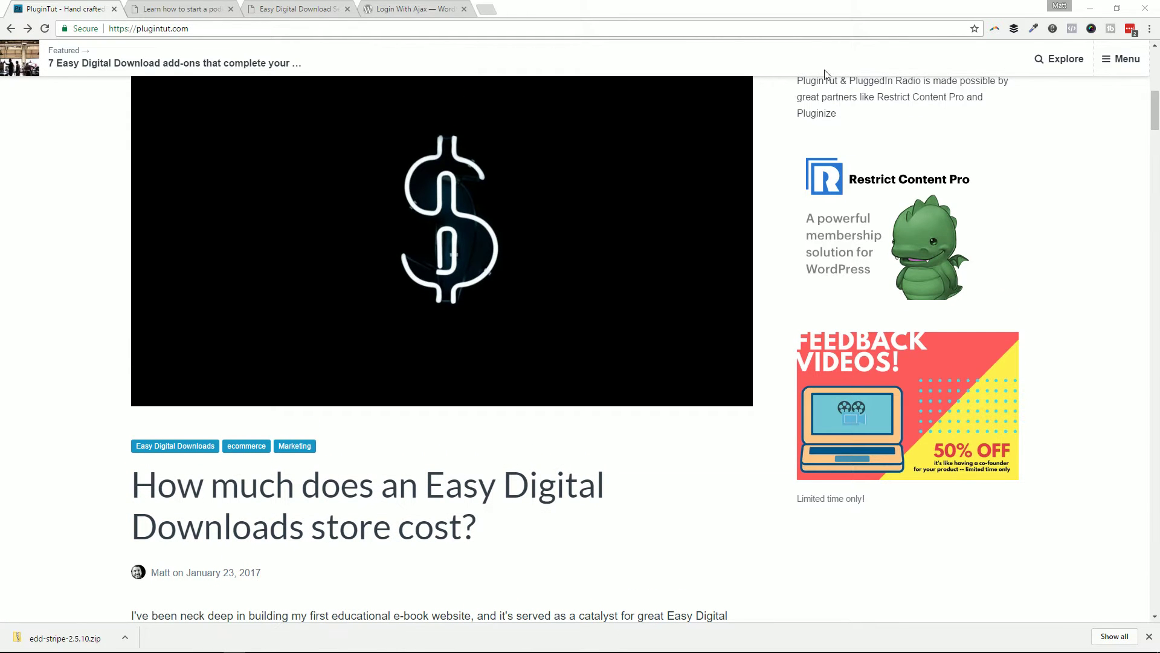
scroll(659, 188, up, 6)
scroll(659, 188, up, 3)
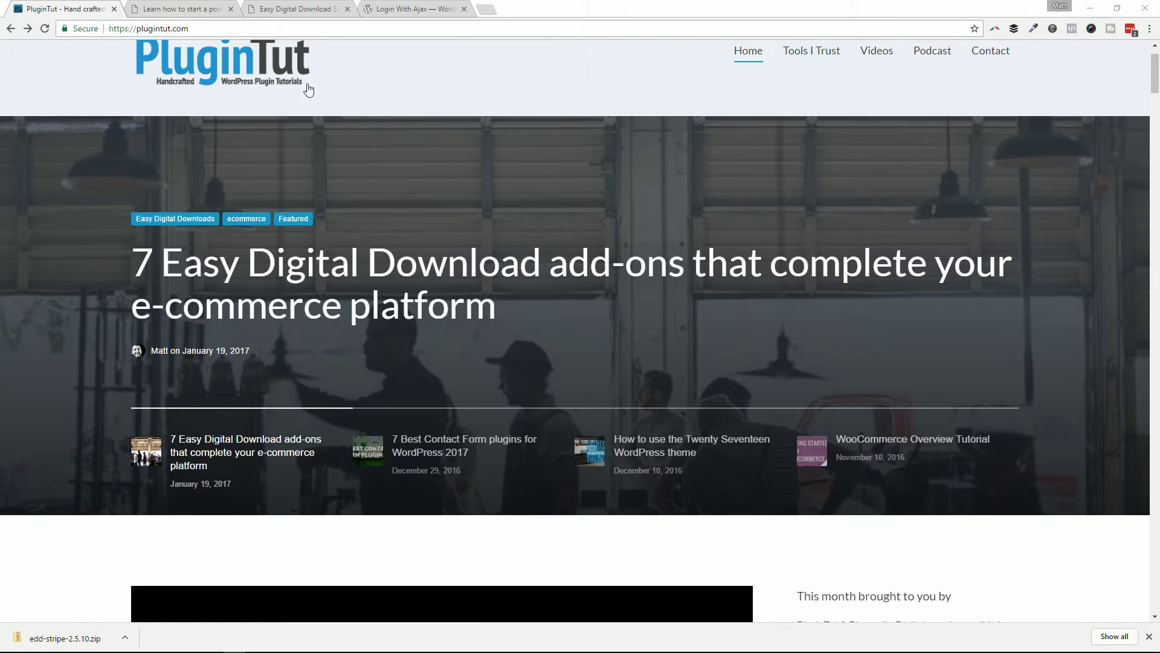
Step: Look over the Podcast Starter Kit page, then return to the EDD Payment Gateways settings
click(168, 7)
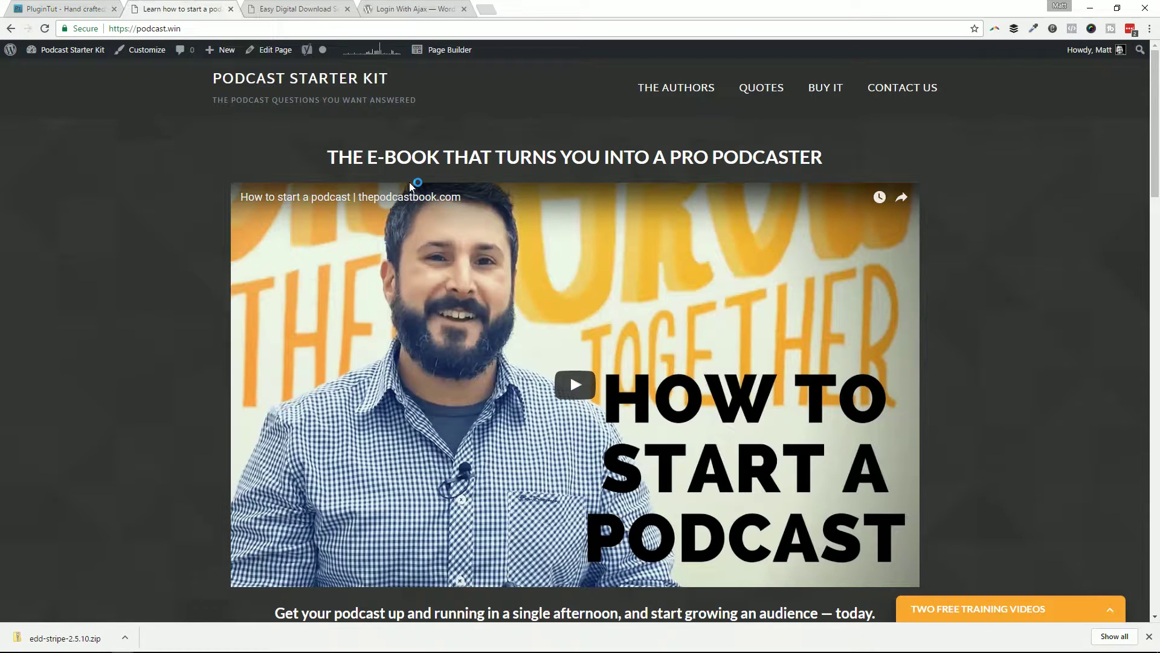
scroll(203, 251, down, 10)
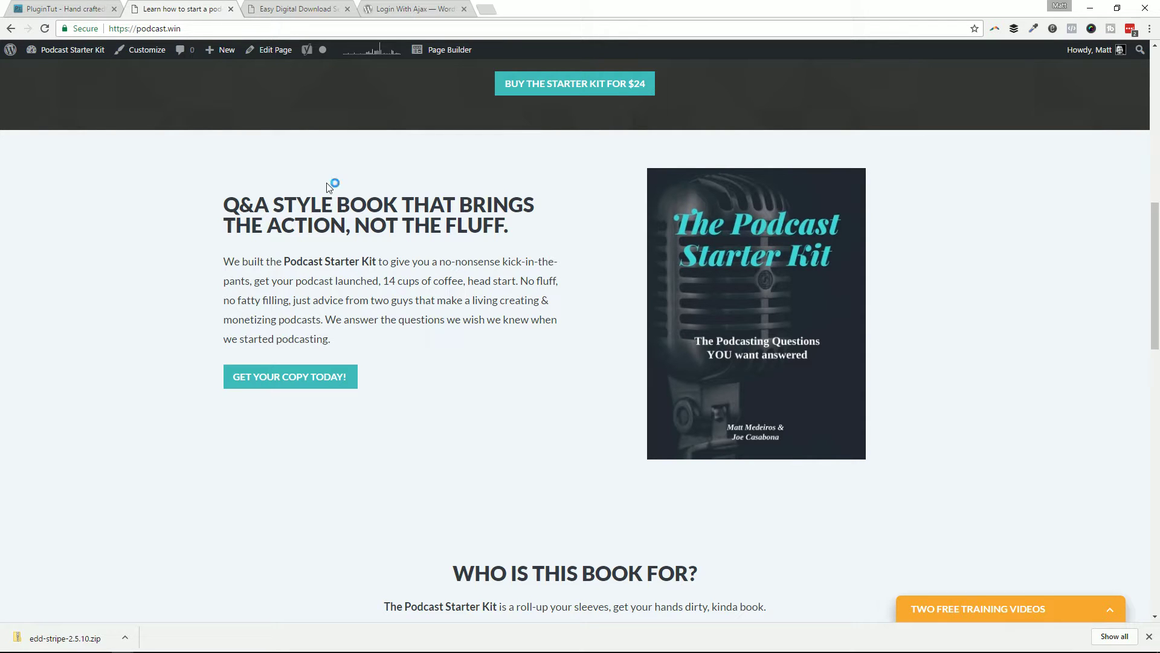
scroll(392, 191, down, 9)
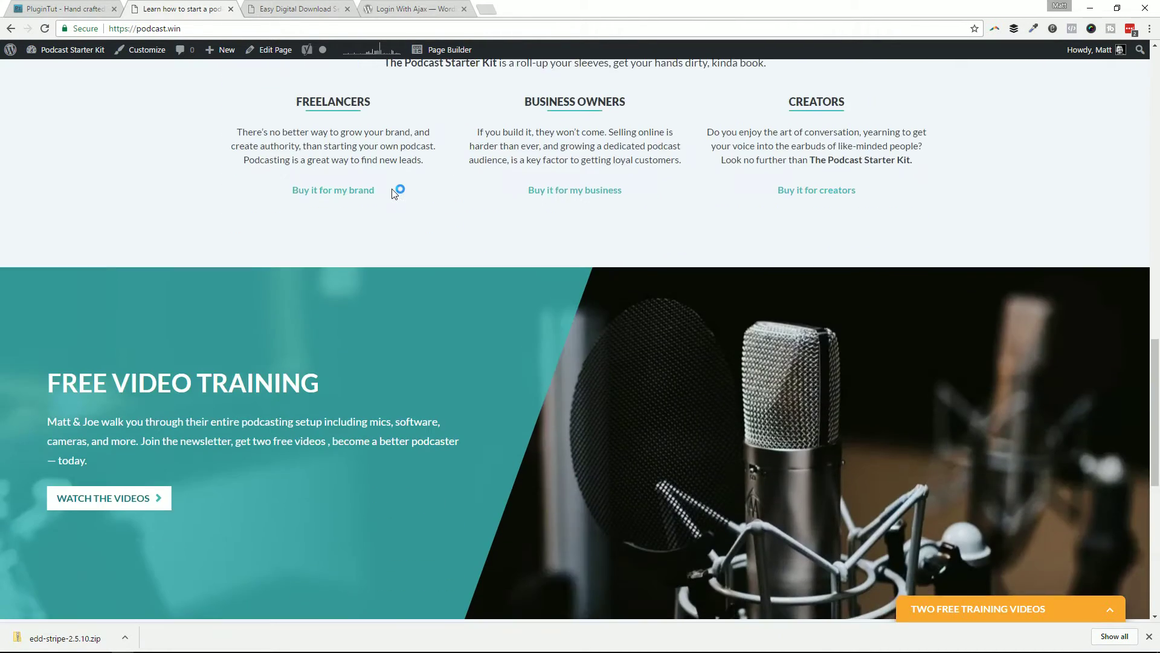
scroll(392, 192, down, 5)
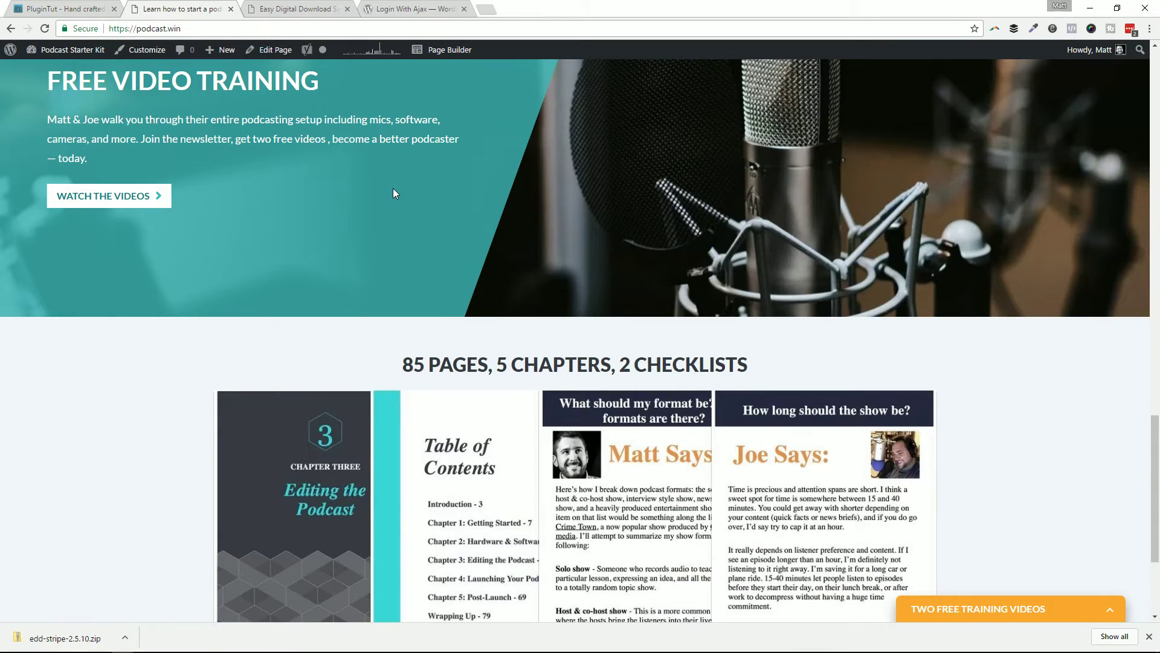
scroll(386, 192, down, 2)
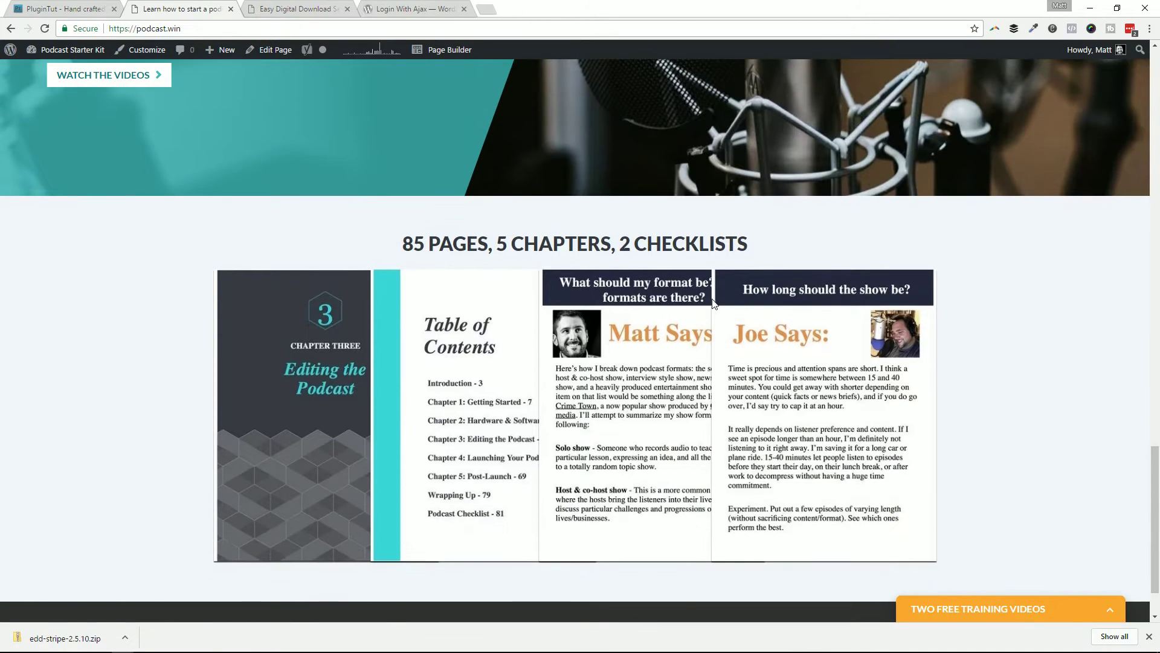
scroll(584, 277, up, 20)
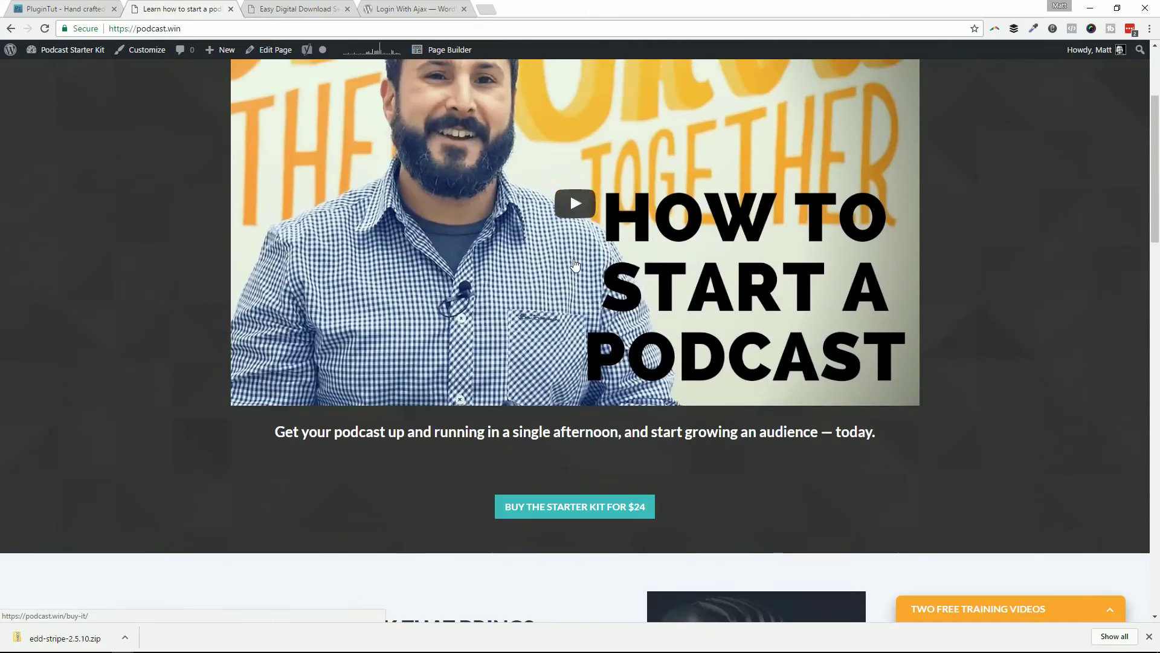
scroll(575, 265, up, 3)
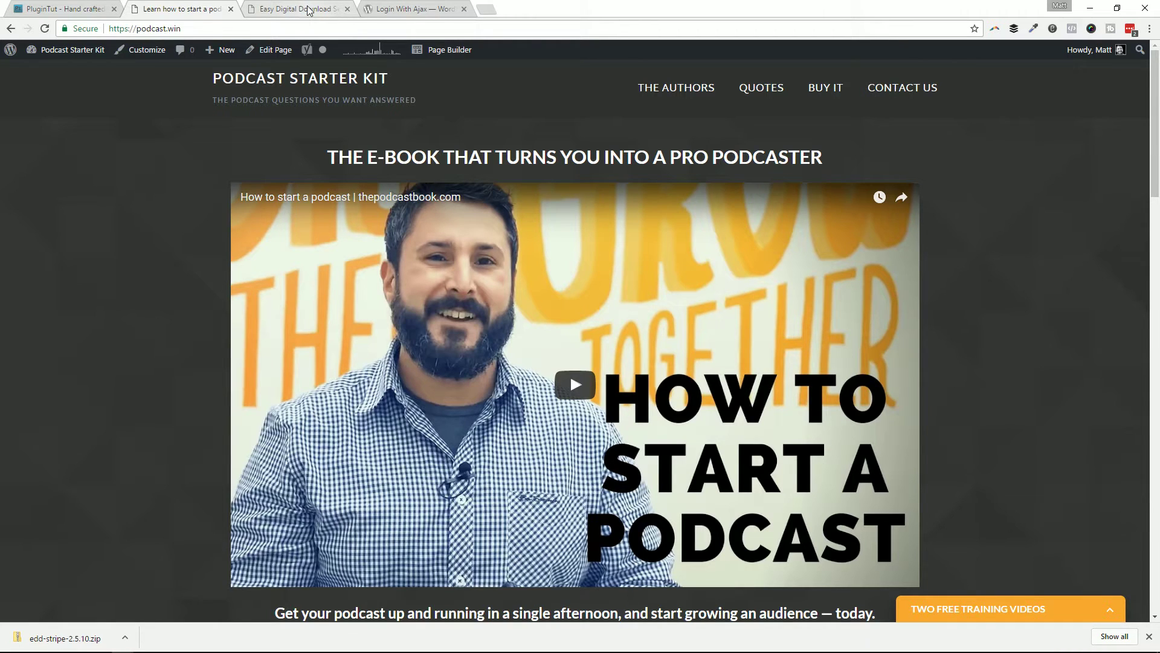
click(309, 10)
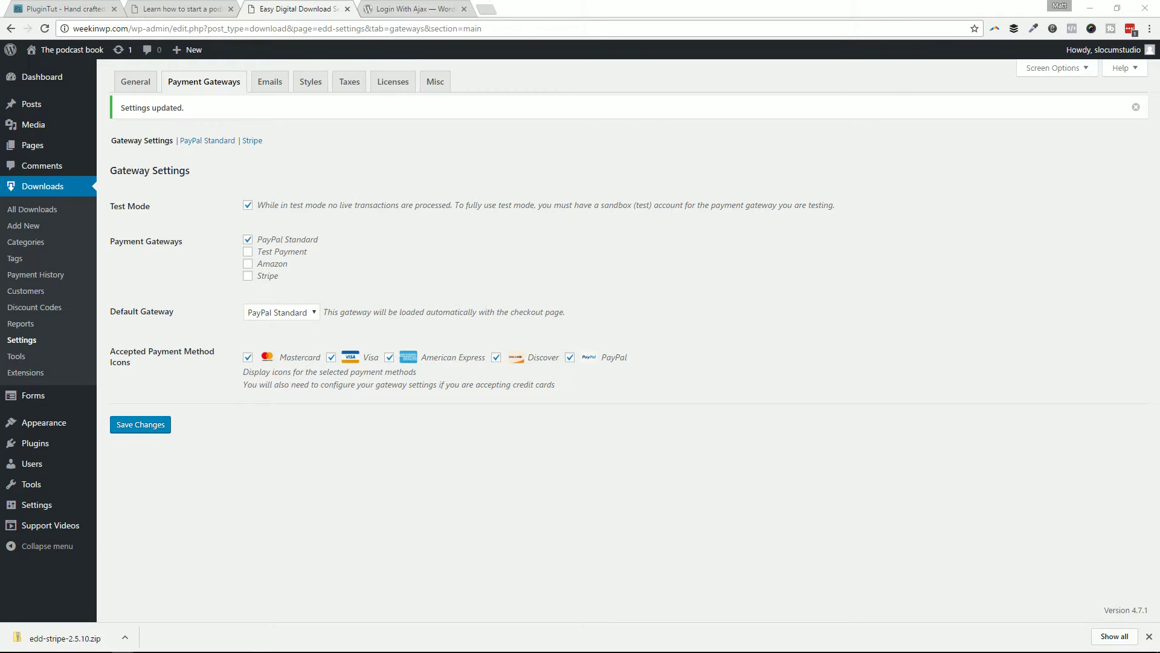
Step: Open The Podcast Book storefront on weekinwp.com in a new, maximized Chrome window
shift+click(71, 49)
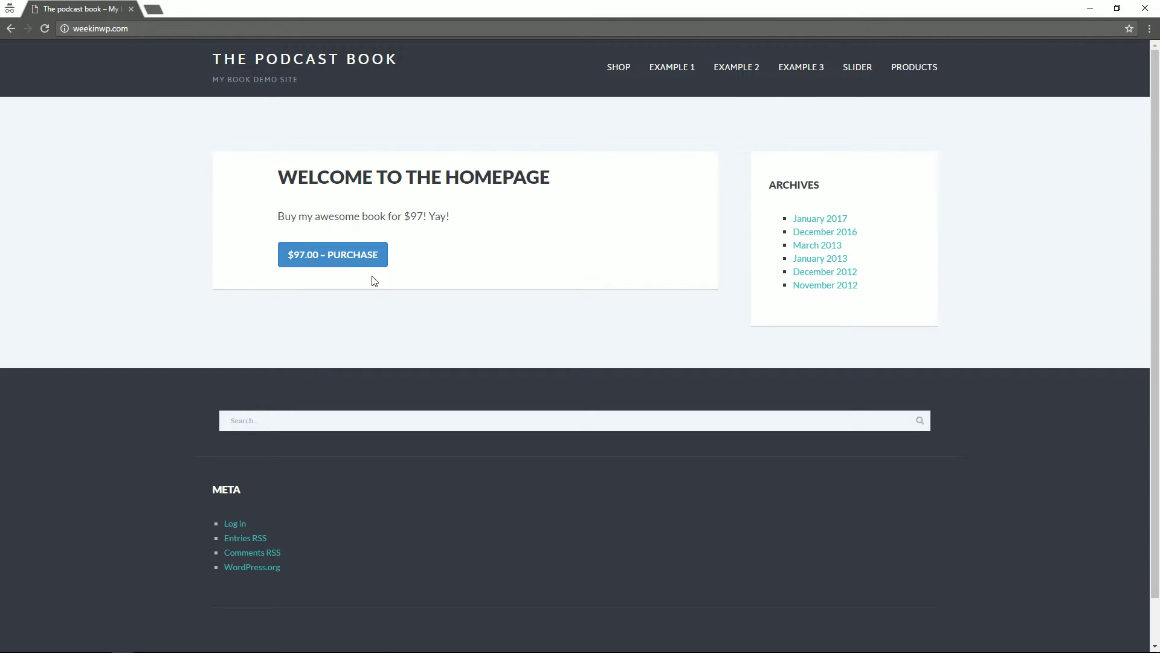
Step: Add the $97.00 e-book to the cart and scroll through the checkout form
click(369, 259)
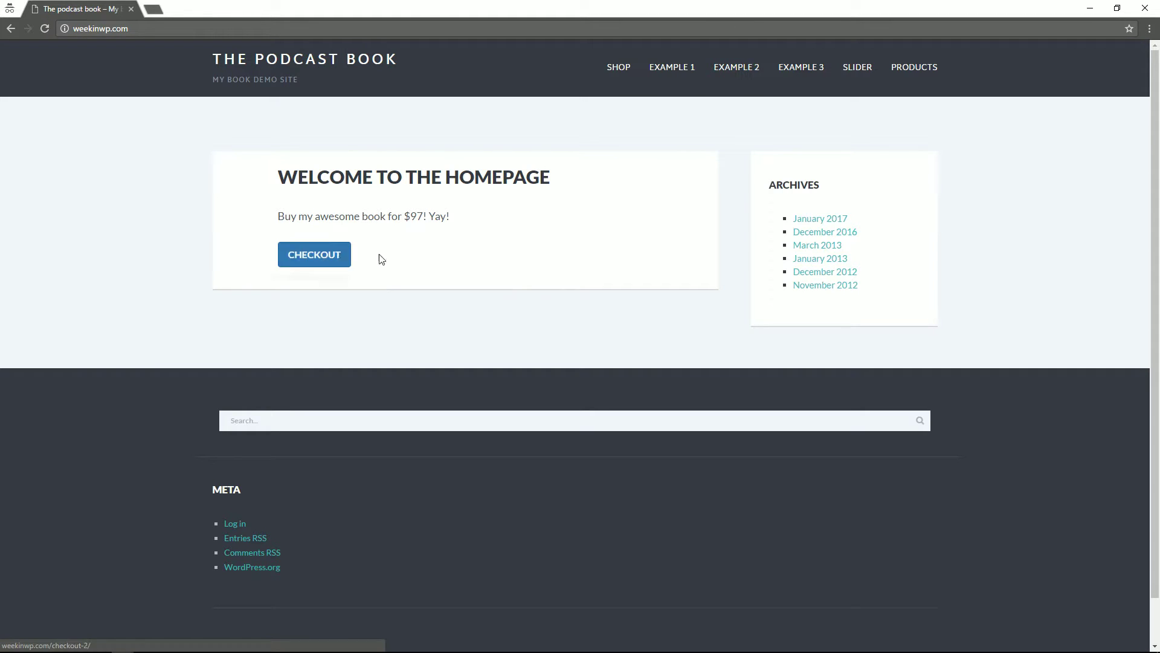
click(328, 259)
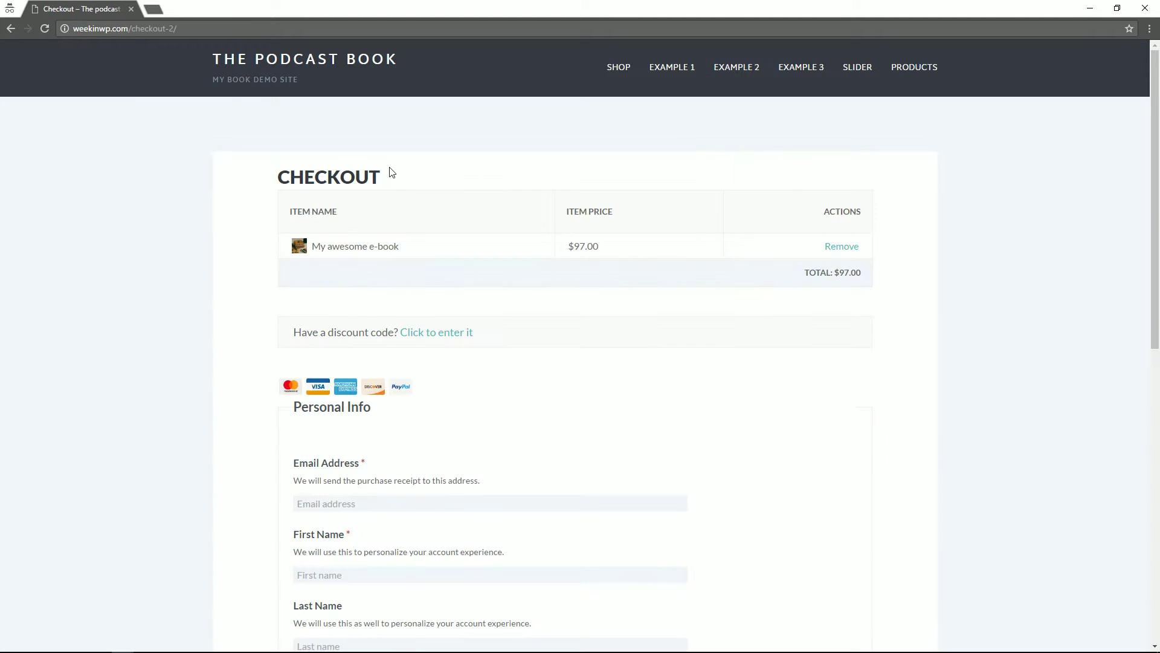
scroll(548, 220, down, 3)
scroll(549, 202, up, 4)
scroll(552, 192, down, 2)
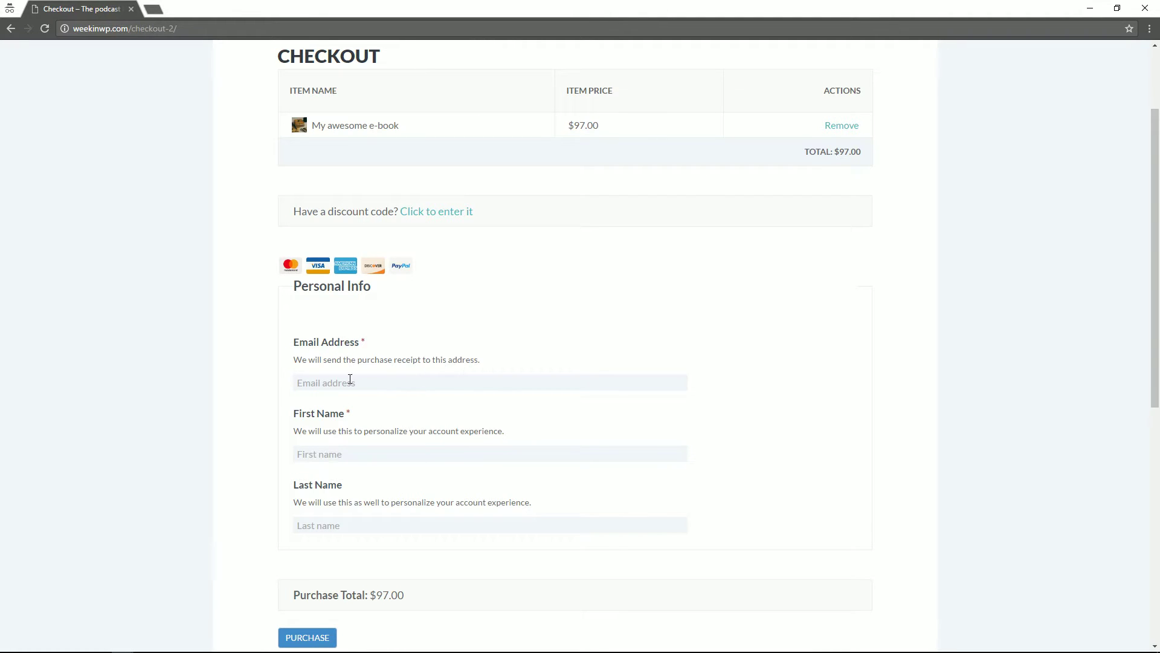
scroll(393, 417, down, 2)
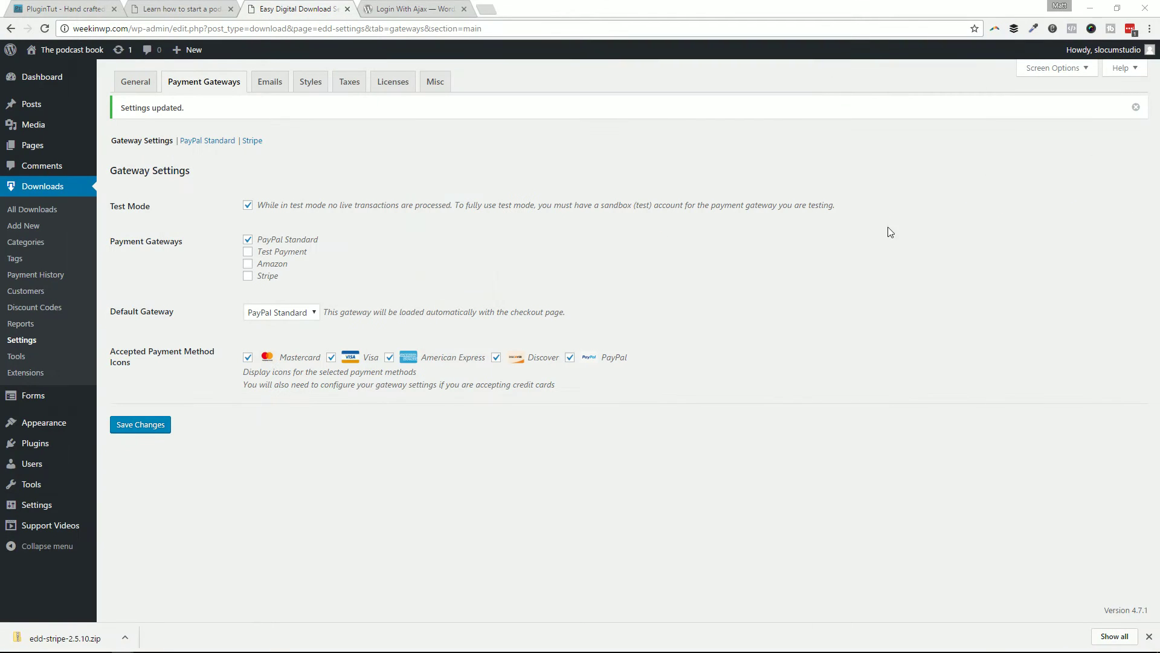
Step: Set 'Show Register / Login Form?' under Misc > Checkout Settings to Registration Form Only
click(134, 83)
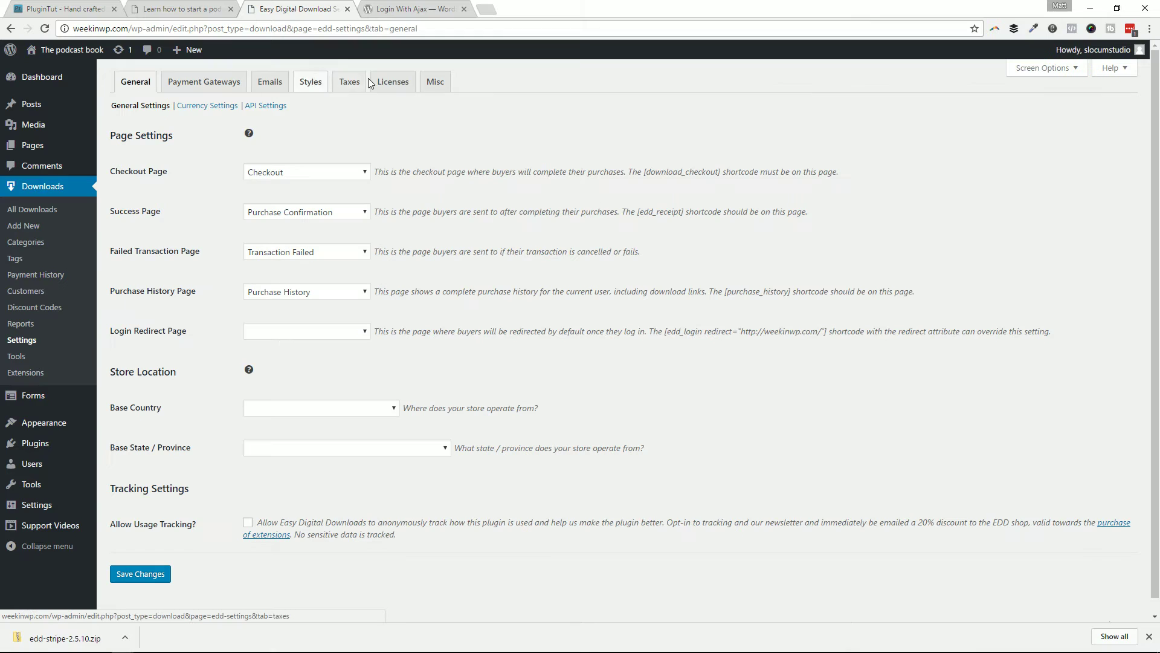
click(435, 81)
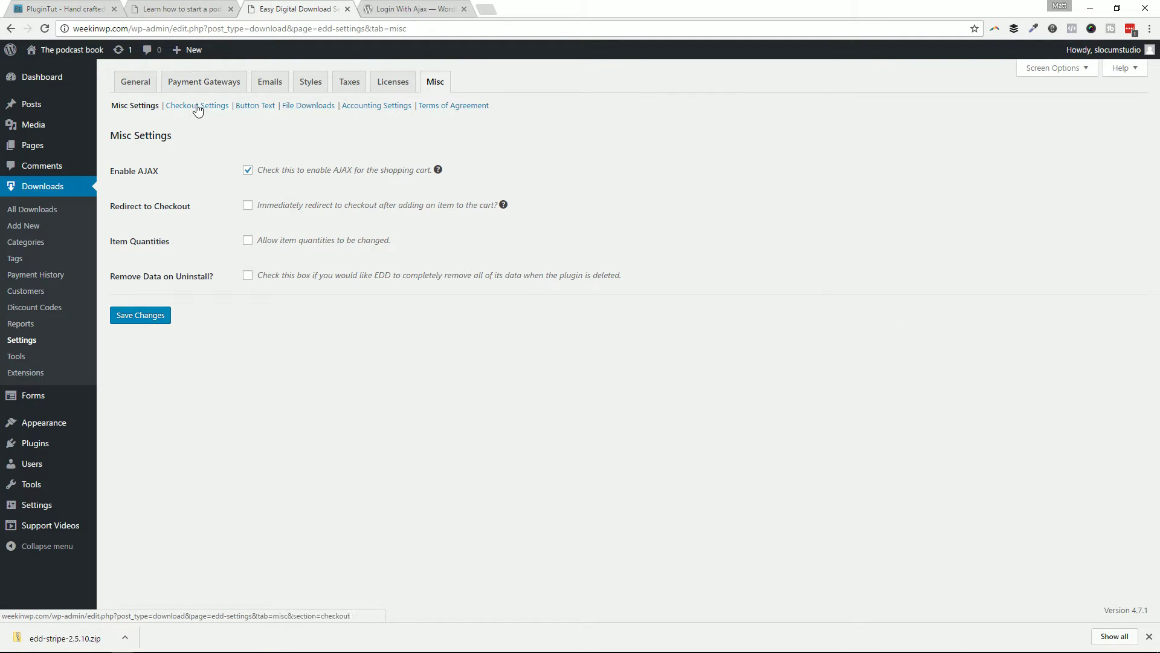
click(197, 107)
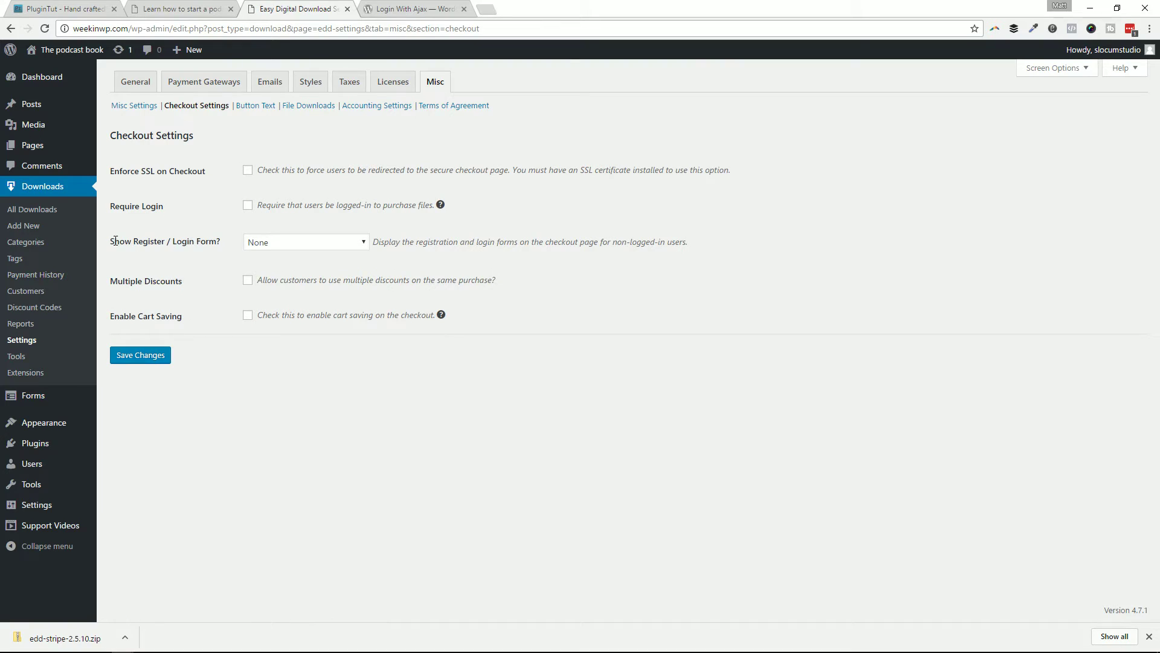
drag(115, 241, 219, 241)
click(230, 243)
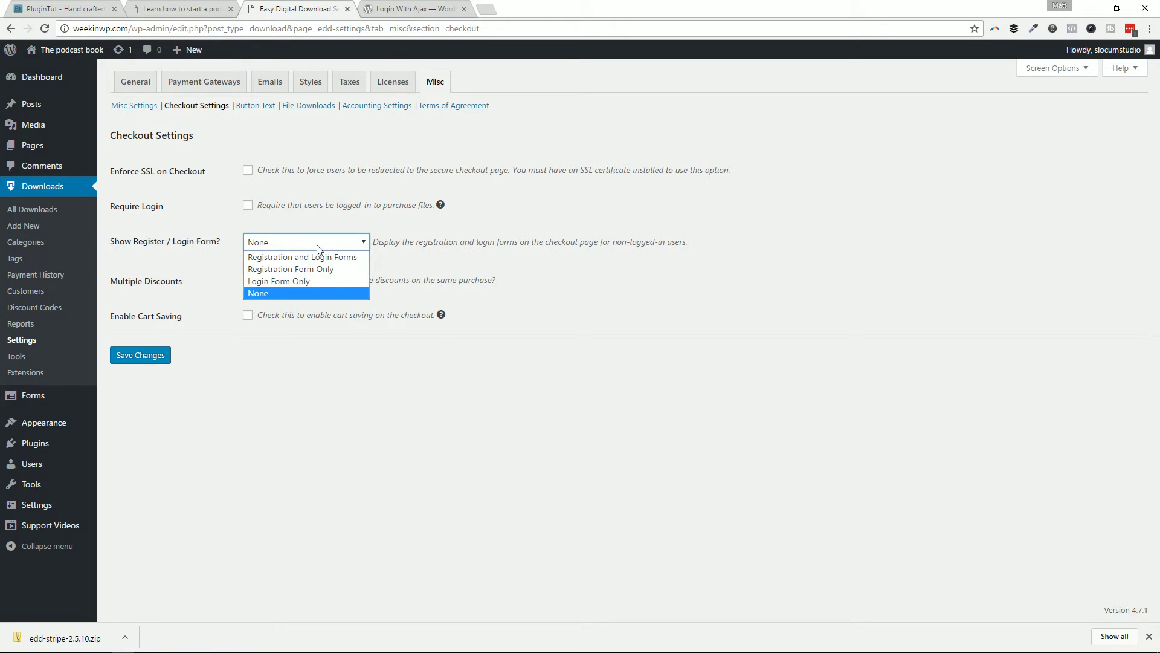
click(287, 270)
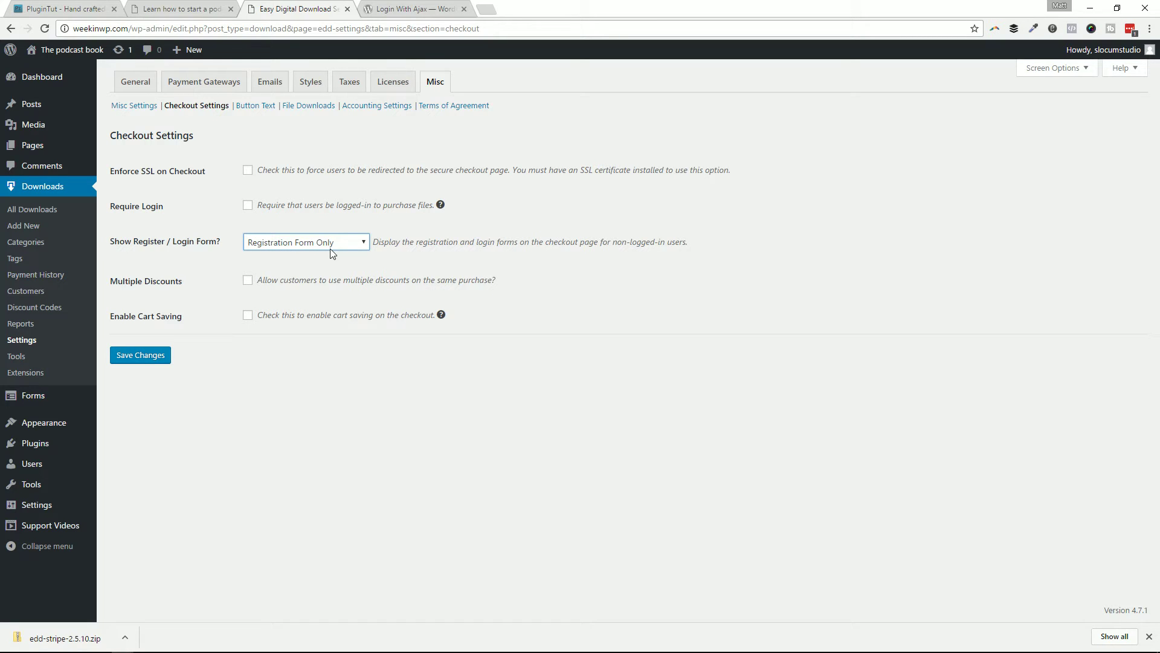
Step: Save the checkout setting and reload the storefront checkout to inspect the new account fields
click(141, 356)
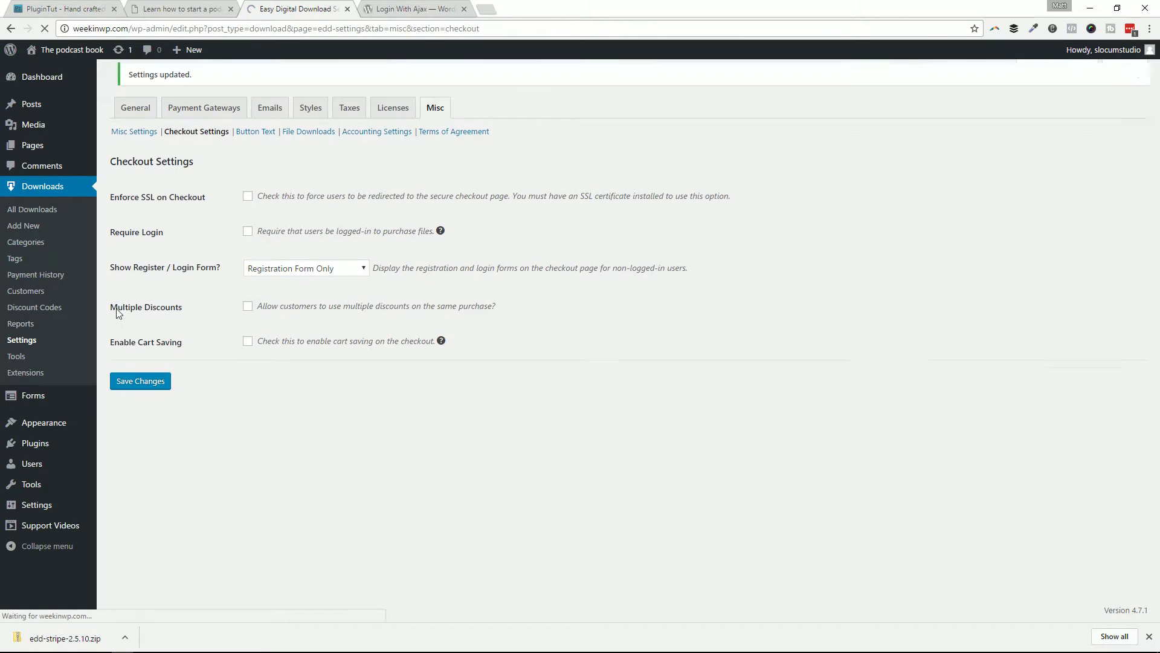
key(alt+Tab)
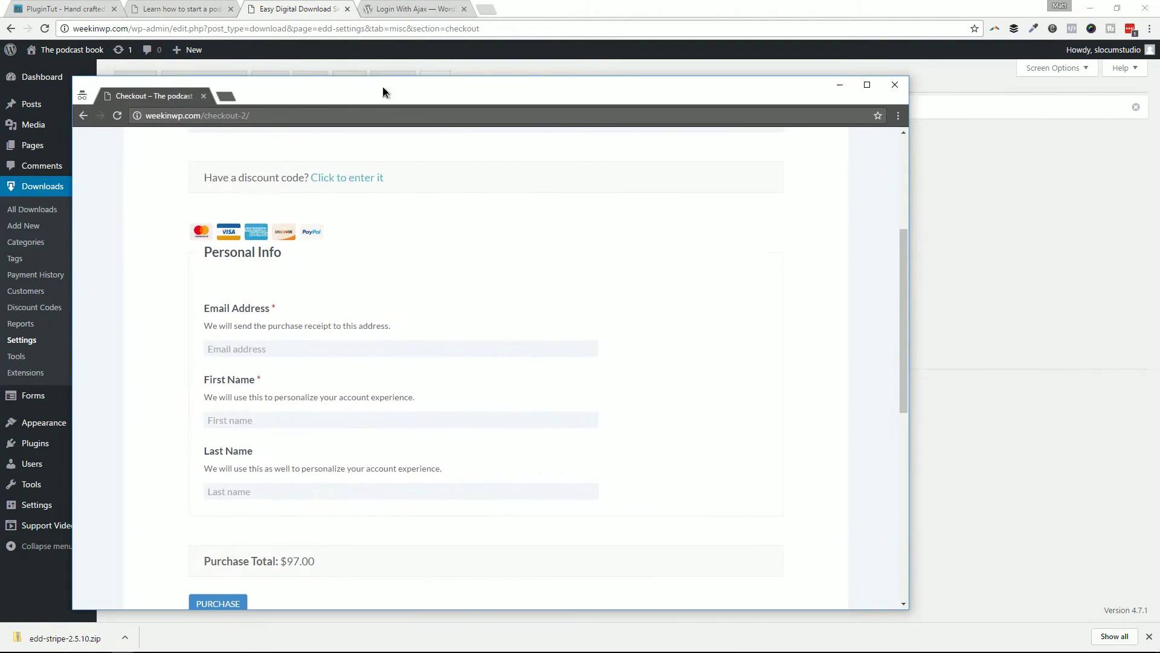
click(111, 116)
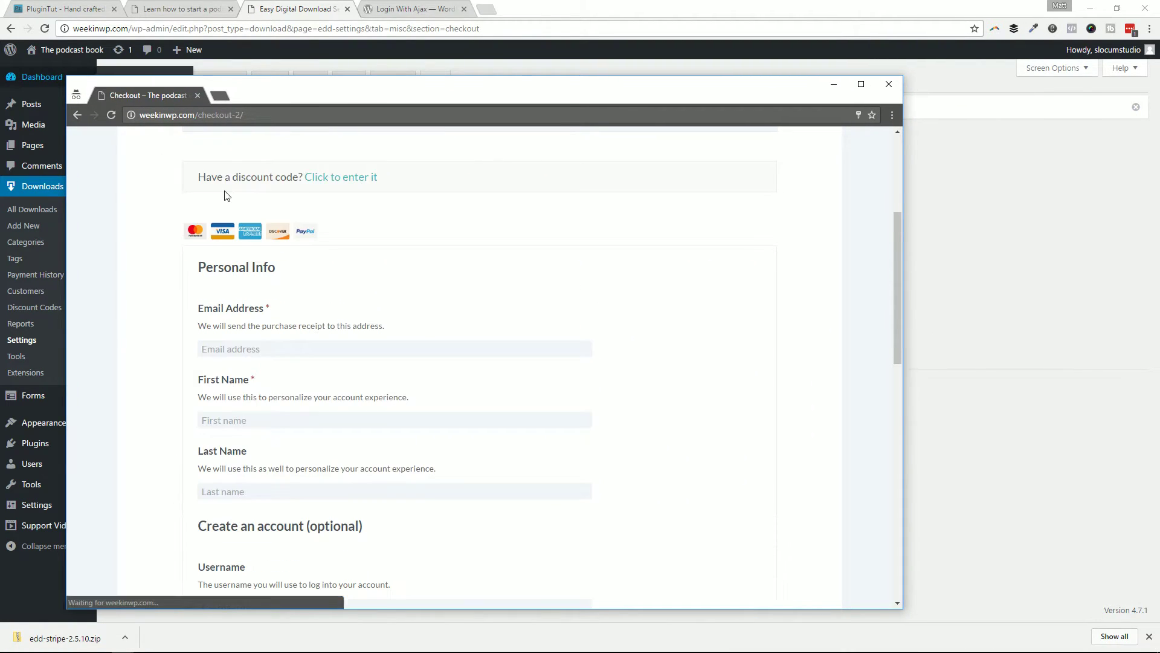
scroll(278, 398, down, 4)
scroll(272, 299, up, 2)
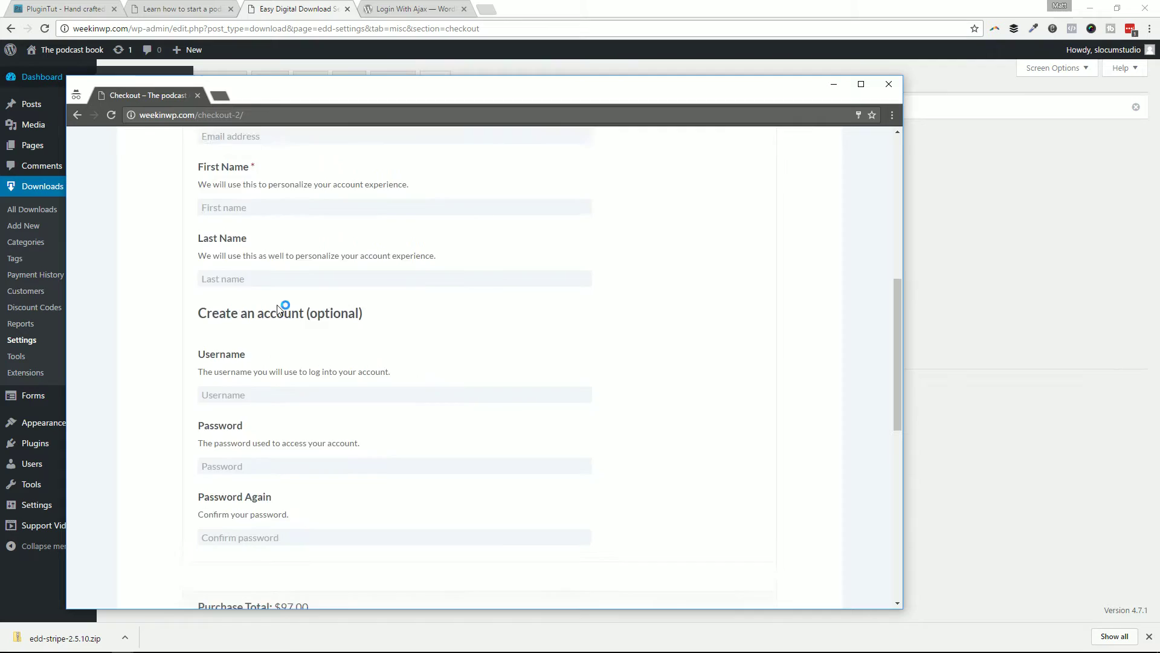
scroll(325, 201, down, 4)
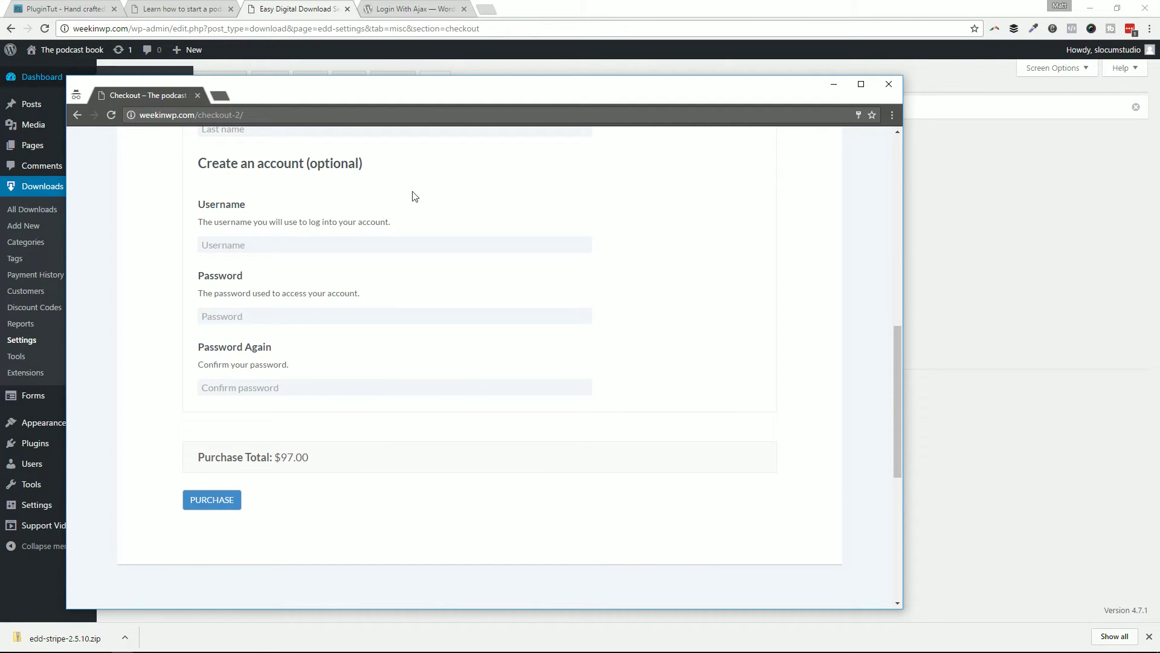
click(248, 249)
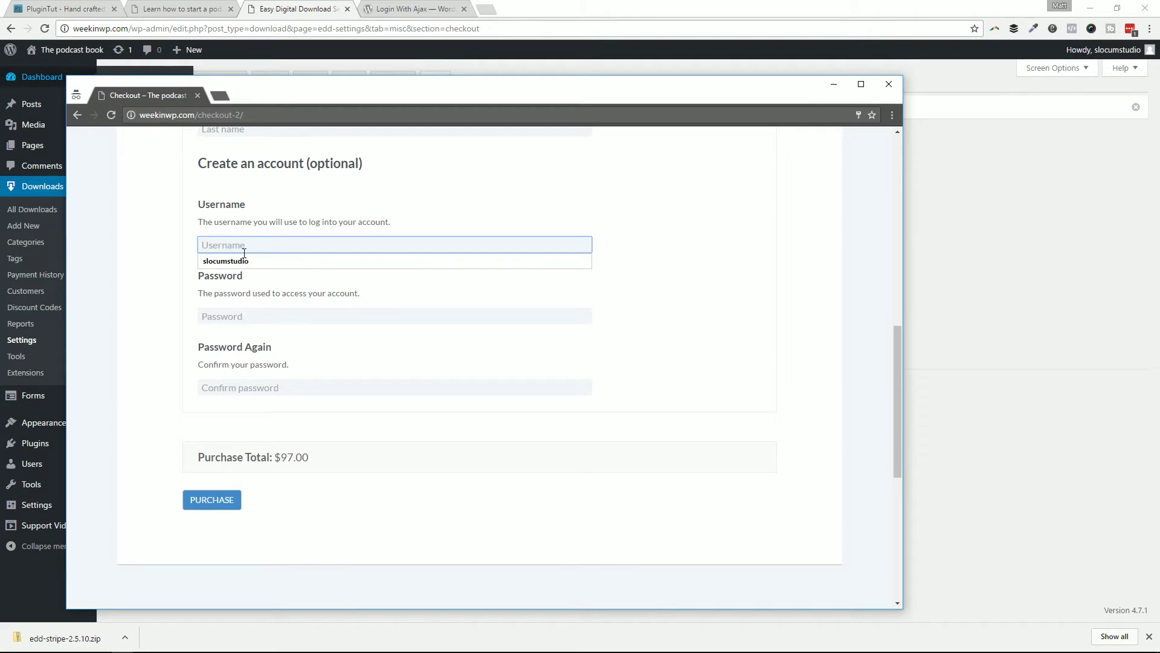
click(184, 294)
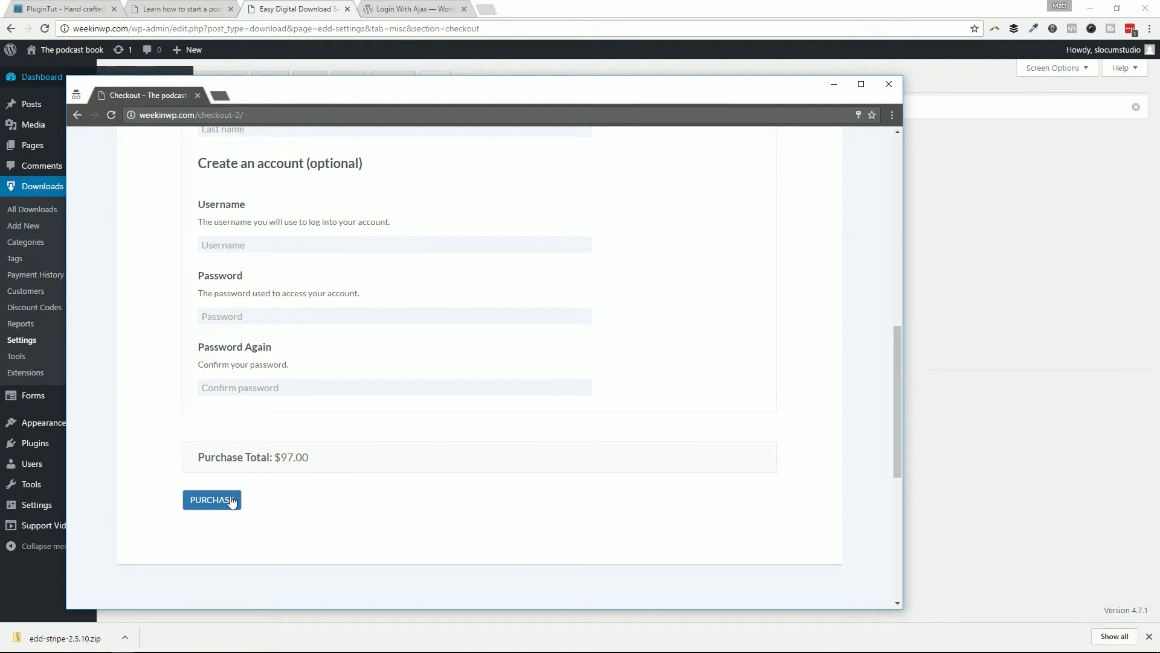
scroll(357, 296, up, 4)
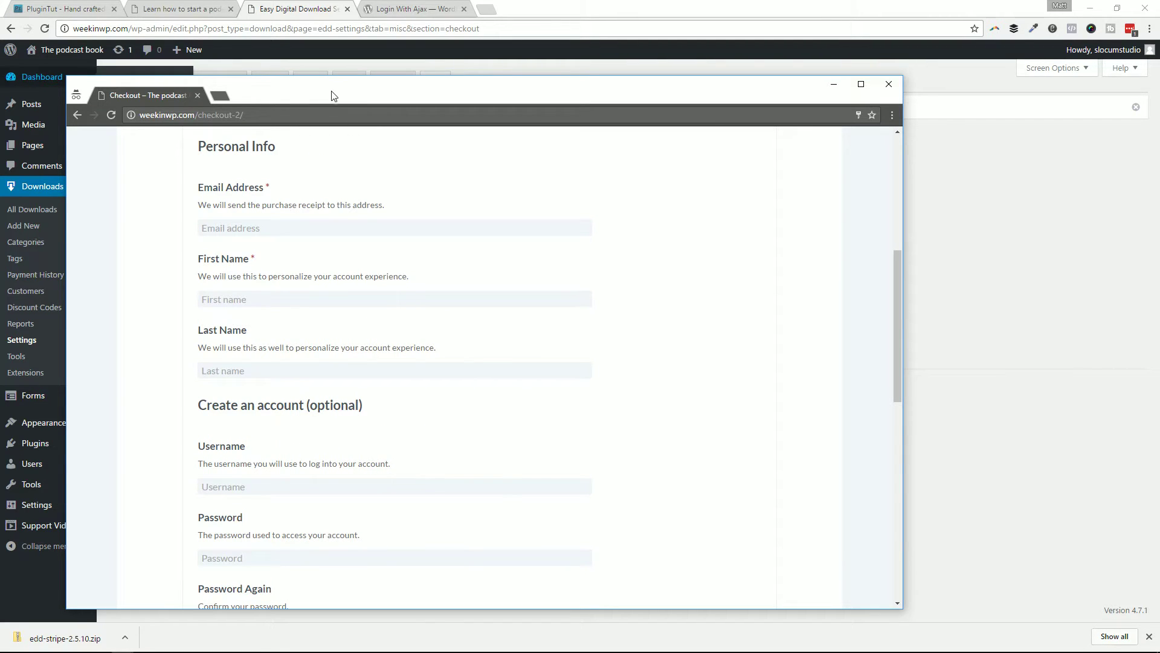
drag(331, 101, 468, 96)
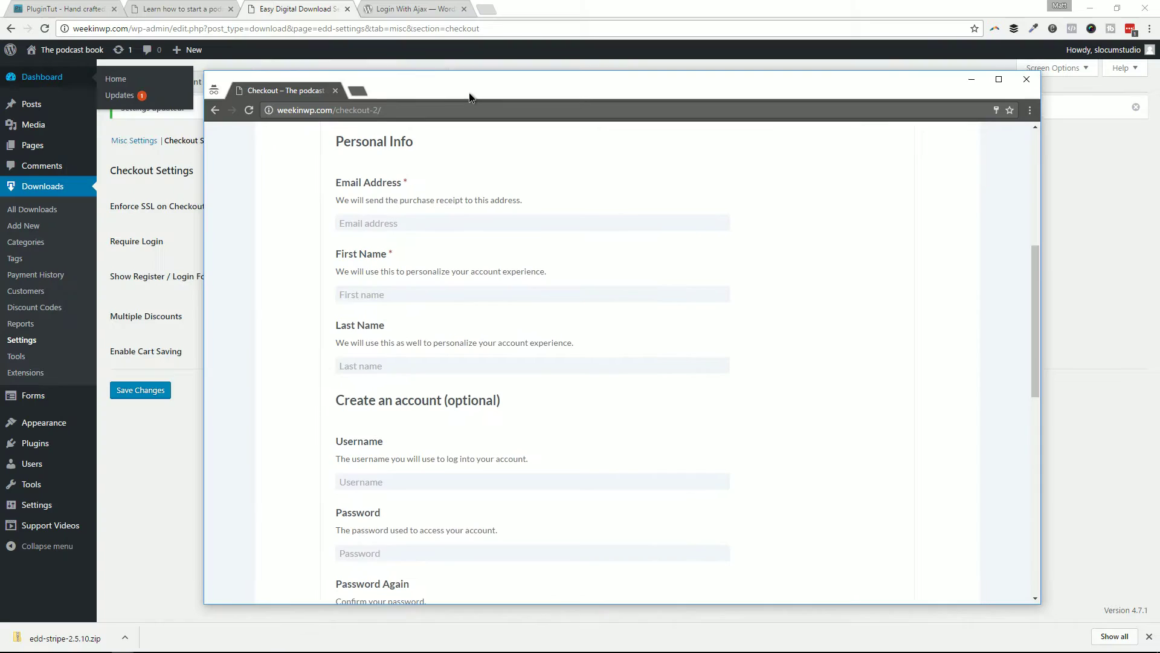
scroll(713, 229, up, 6)
Step: Start a fresh e-book checkout from the store homepage and scroll to Create an account
click(309, 145)
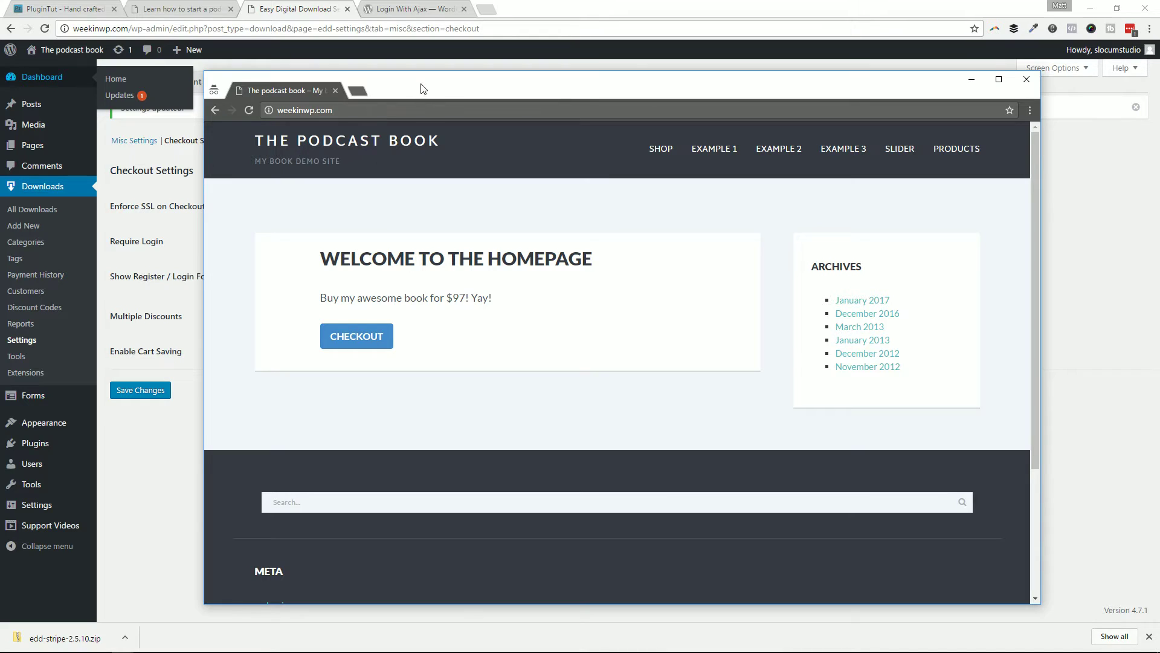
mouse_move(421, 89)
mouse_down()
mouse_move(653, 99)
mouse_move(419, 101)
mouse_up()
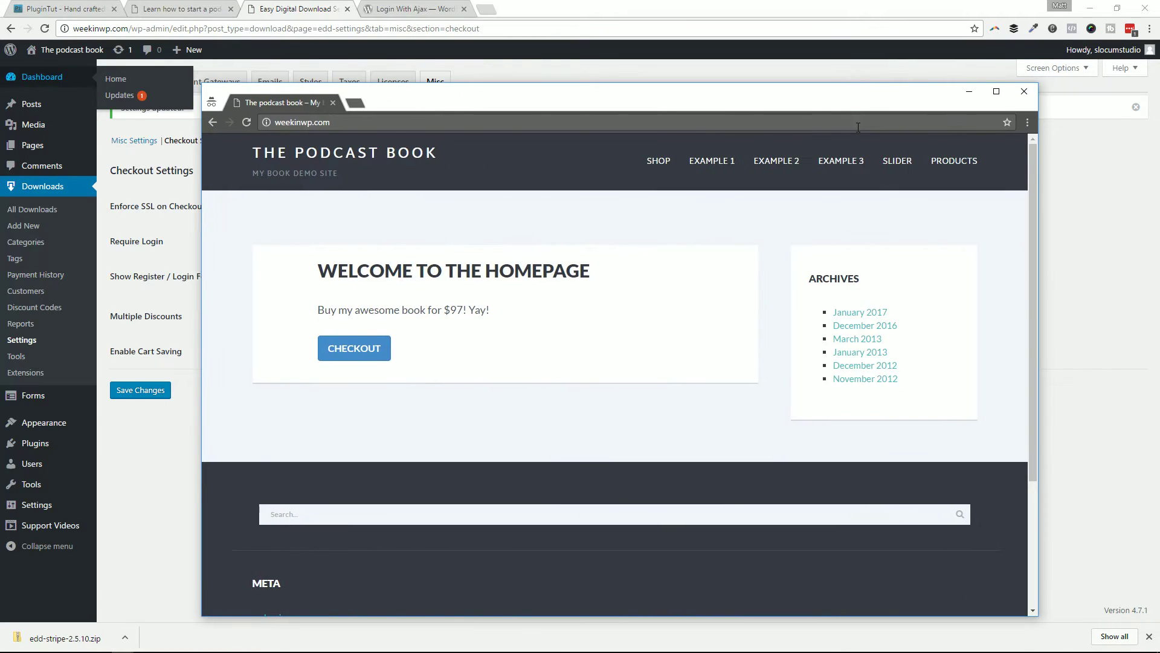
mouse_move(751, 102)
mouse_down()
mouse_move(973, 96)
mouse_move(678, 70)
mouse_move(745, 89)
mouse_up()
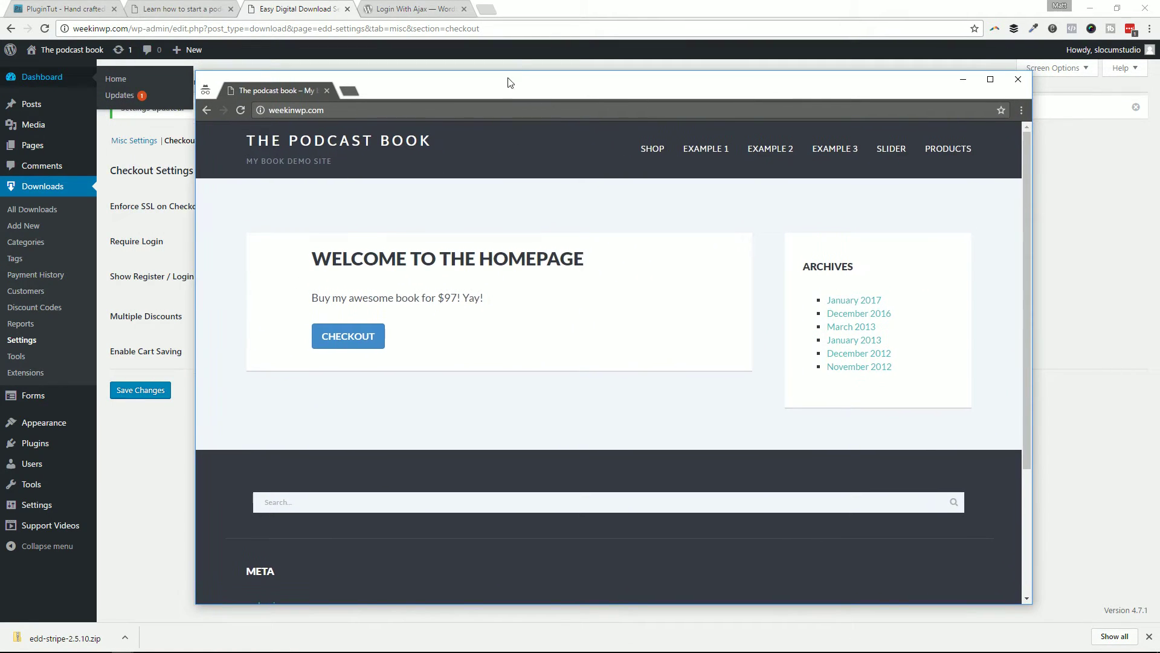
click(371, 334)
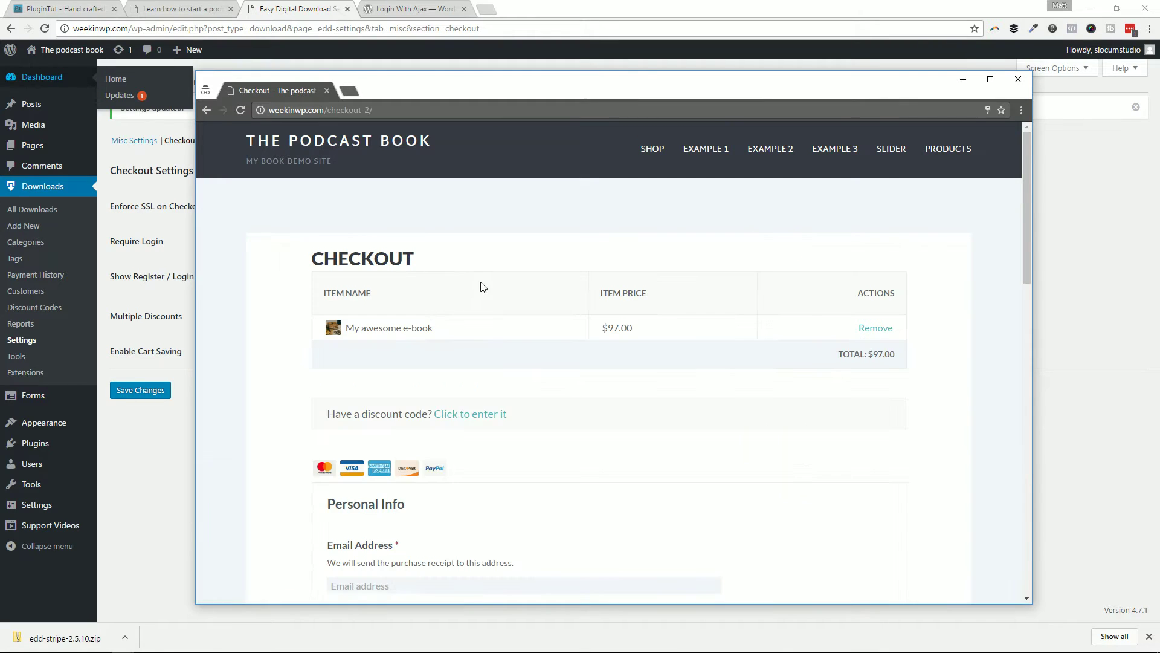
scroll(480, 288, down, 7)
scroll(494, 295, down, 2)
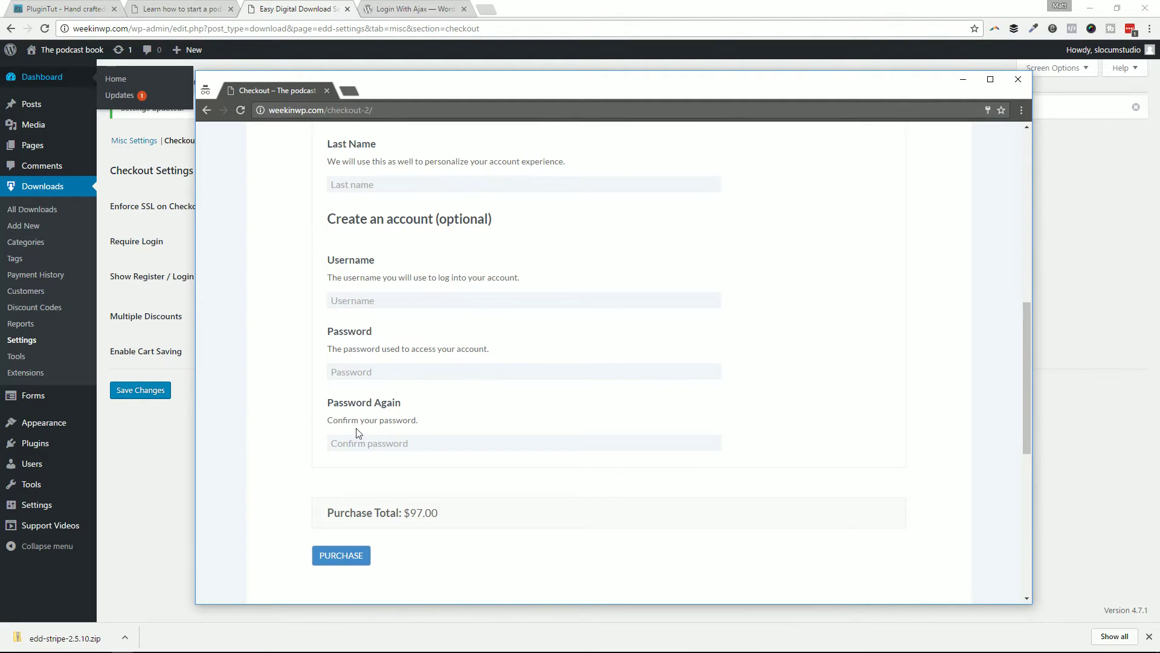
drag(424, 88, 560, 83)
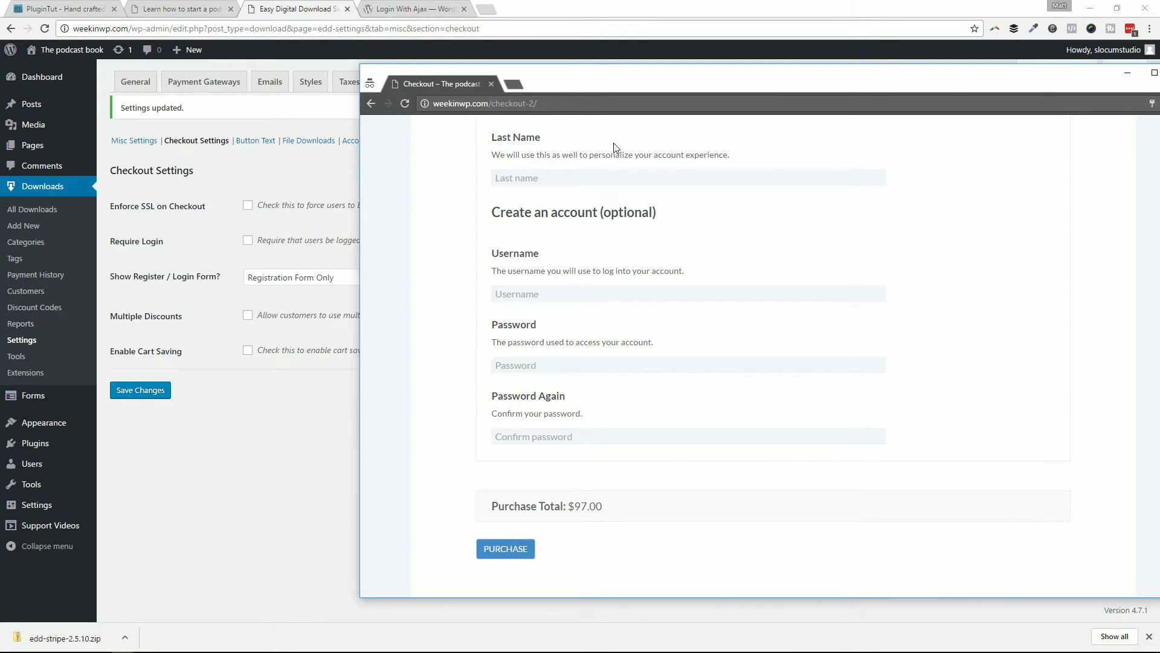
Step: Enter the buyer's e-mail address, first name and last name on the checkout form
click(597, 101)
key(Return)
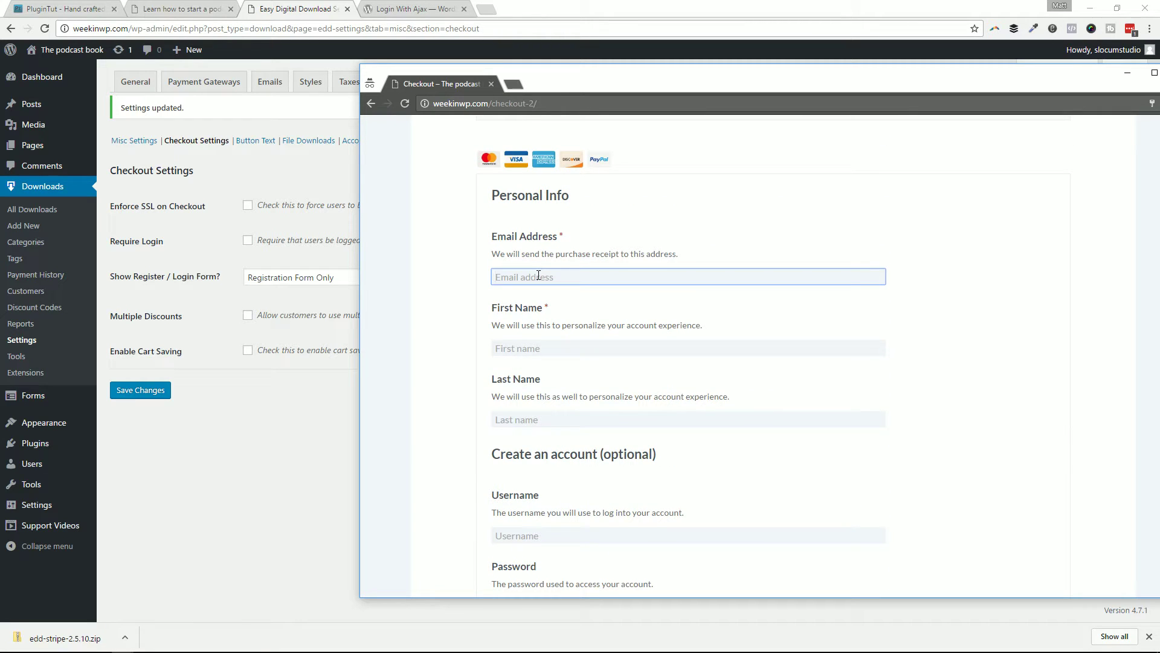
key(Tab)
text(Matt)
key(Tab)
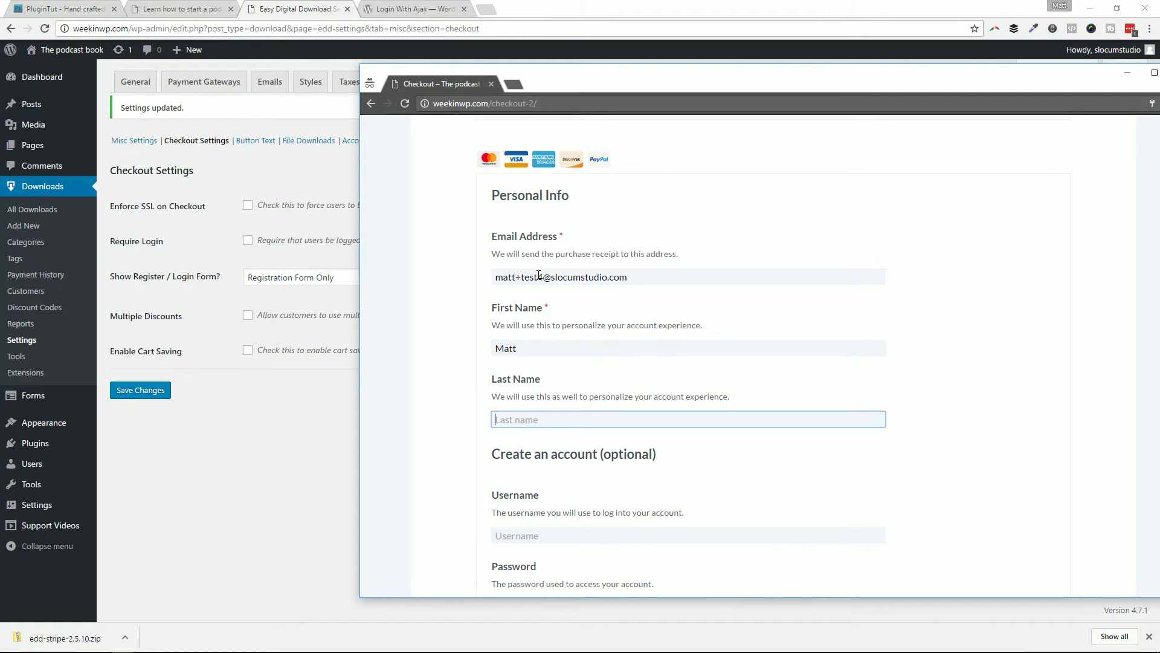
text(Medeiros)
Step: Review the completed checkout form and submit the $97.00 purchase to PayPal
drag(564, 95, 473, 79)
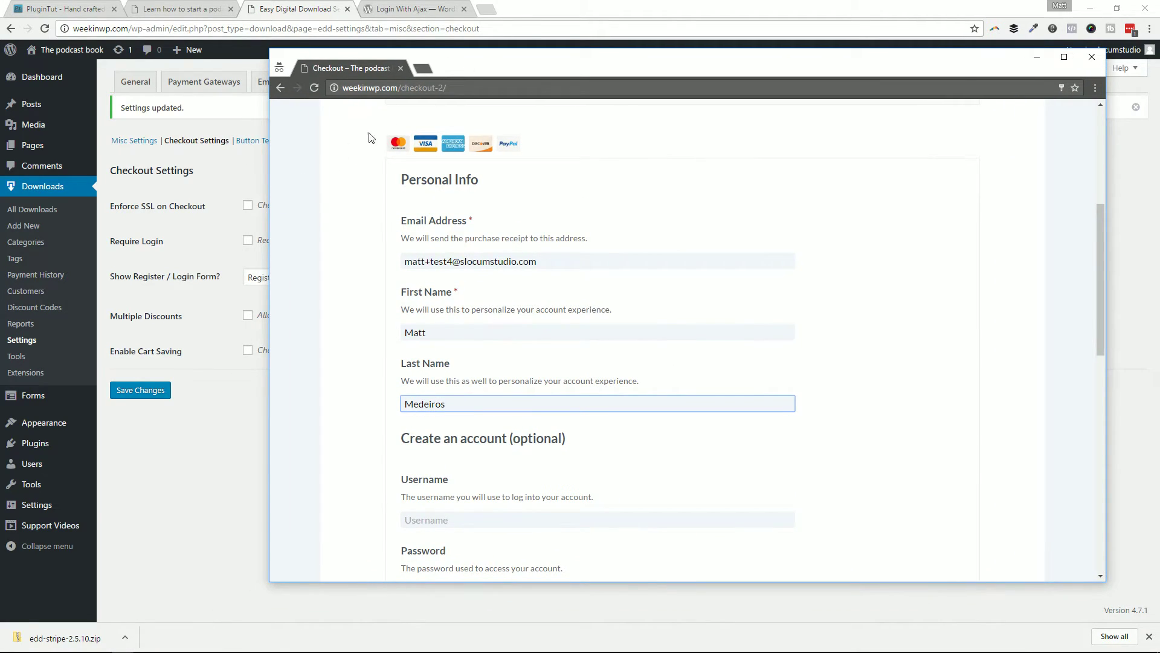
scroll(338, 312, down, 1)
scroll(342, 302, down, 5)
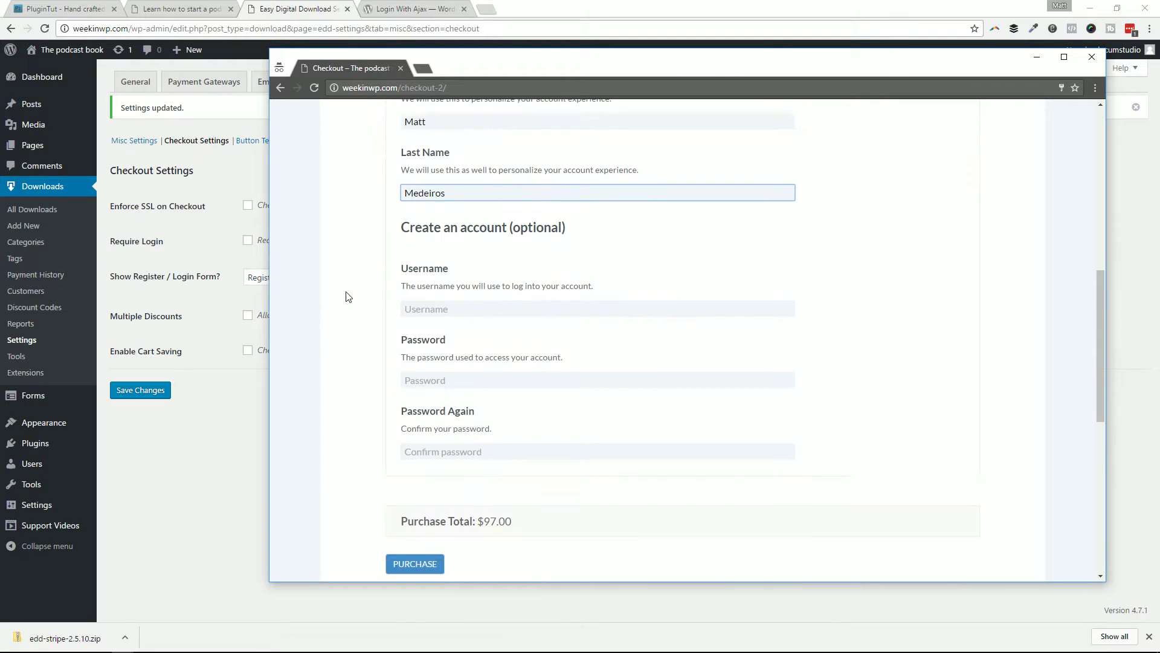
scroll(380, 254, up, 6)
scroll(379, 254, up, 3)
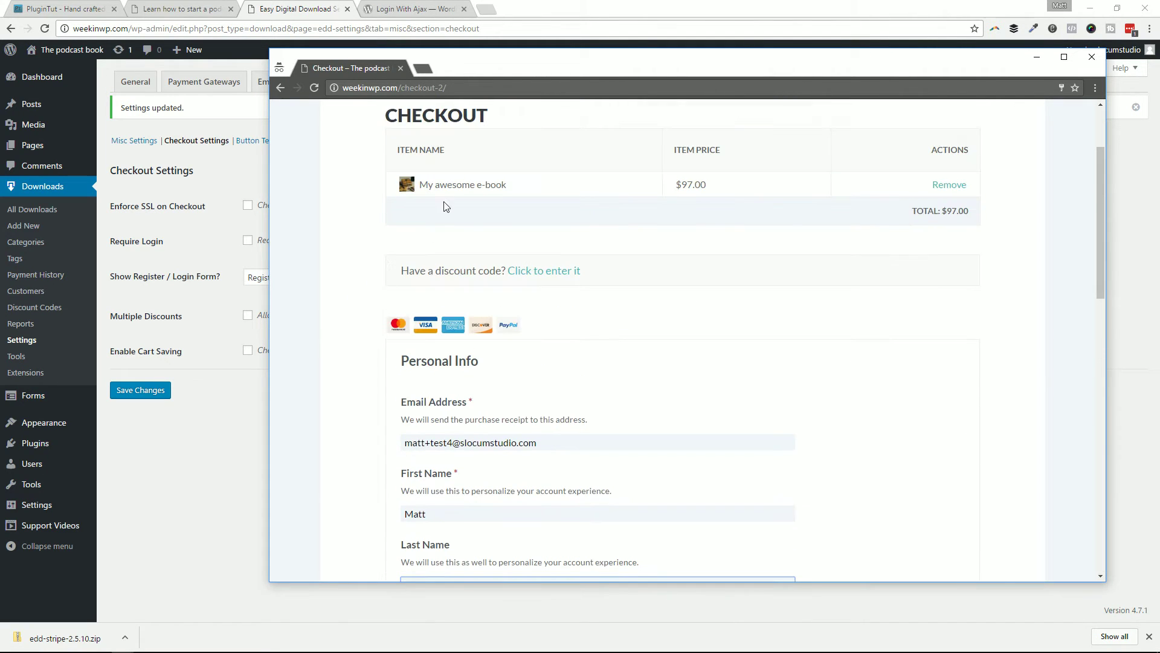
scroll(843, 298, down, 6)
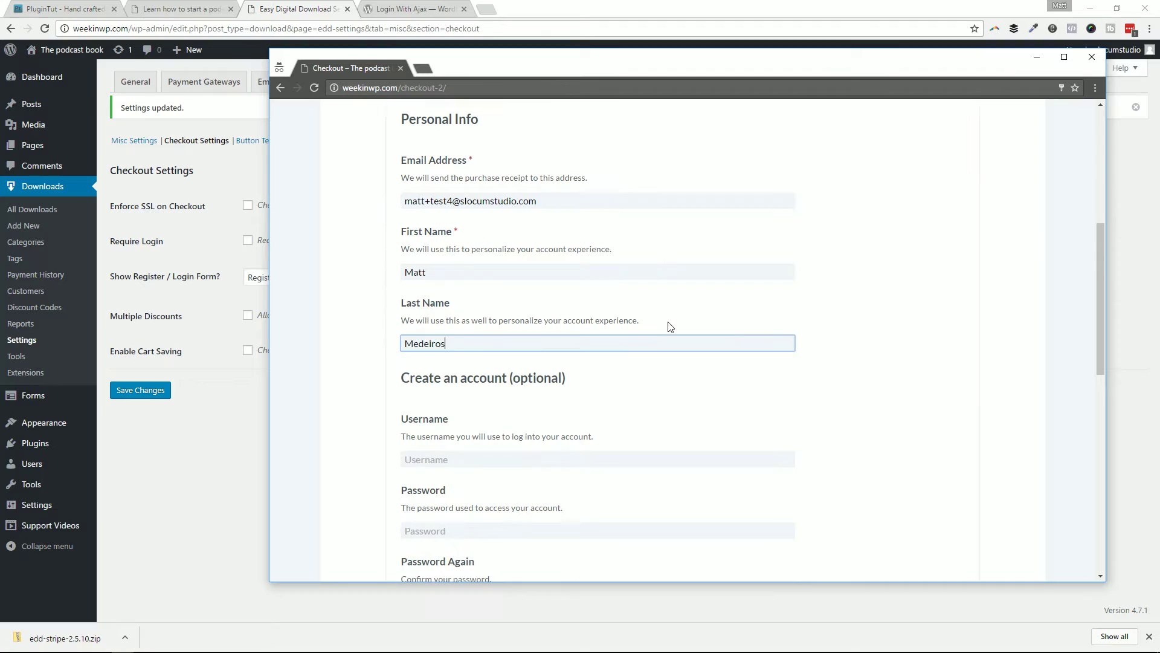
scroll(471, 287, down, 2)
scroll(464, 308, down, 1)
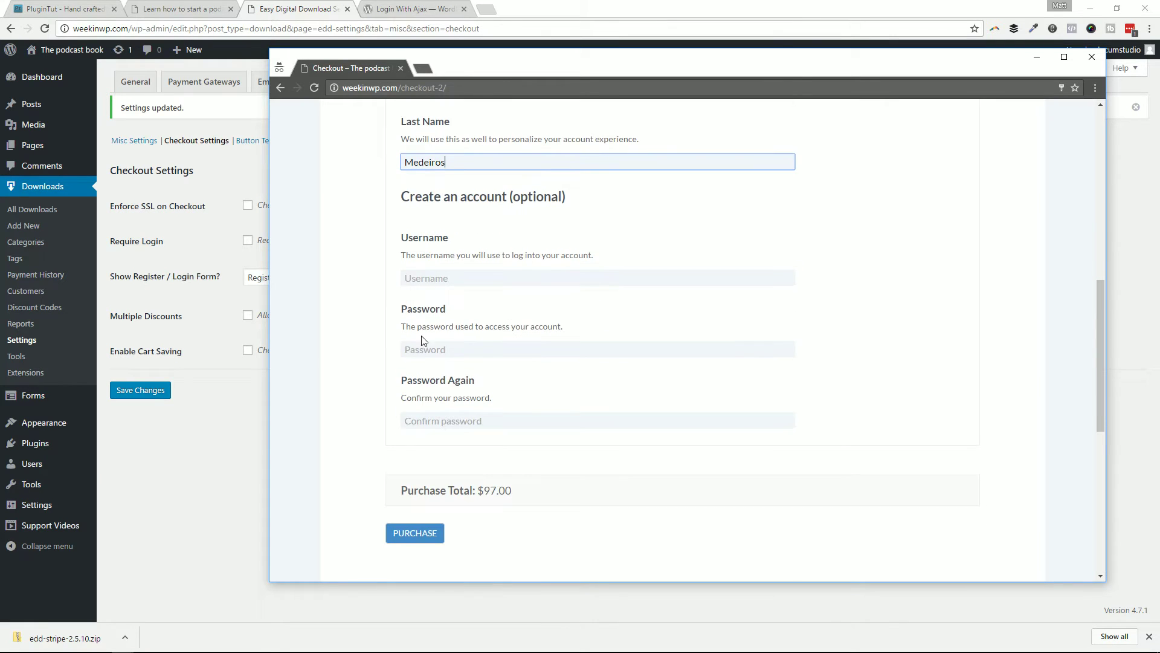
scroll(474, 259, up, 3)
scroll(461, 301, down, 3)
click(438, 543)
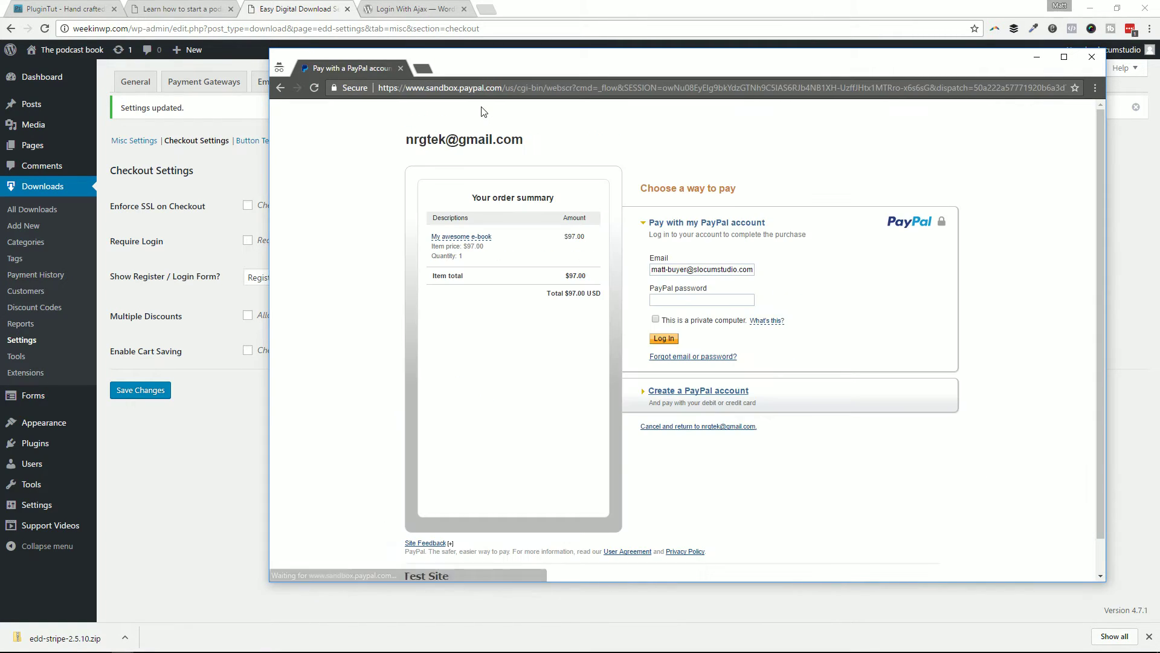
Step: Maximize the PayPal sandbox window showing the $97.00 e-book order
double_click(487, 59)
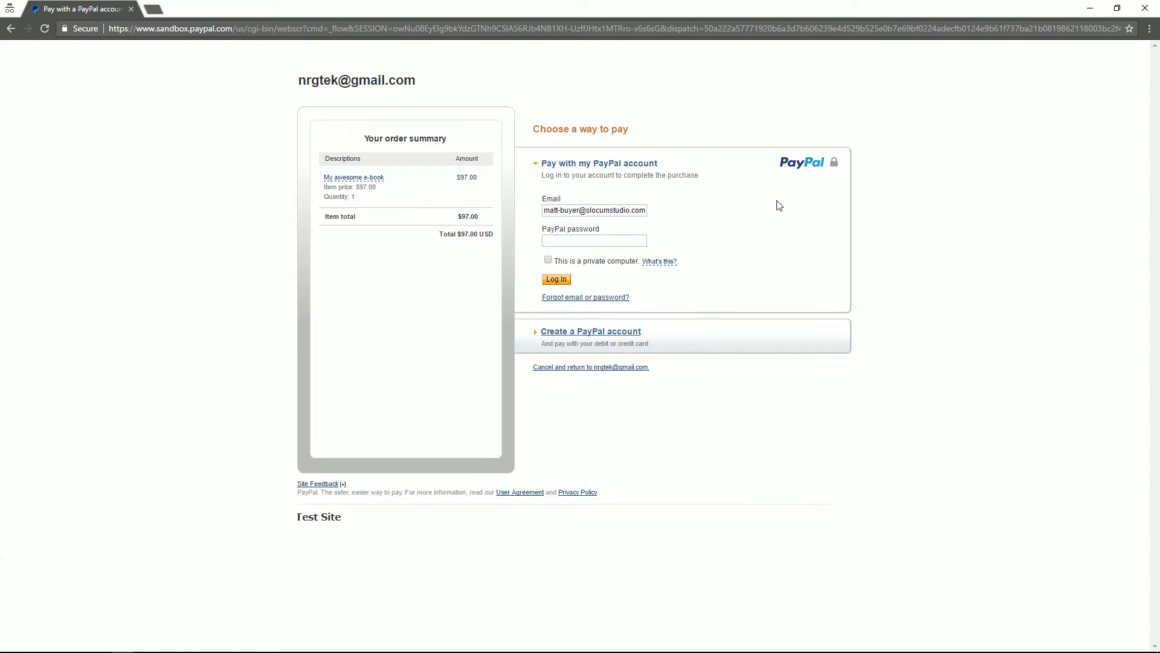
Step: Preview PayPal's card-payment form, switch back to account payment, and drag the window off screen
click(712, 333)
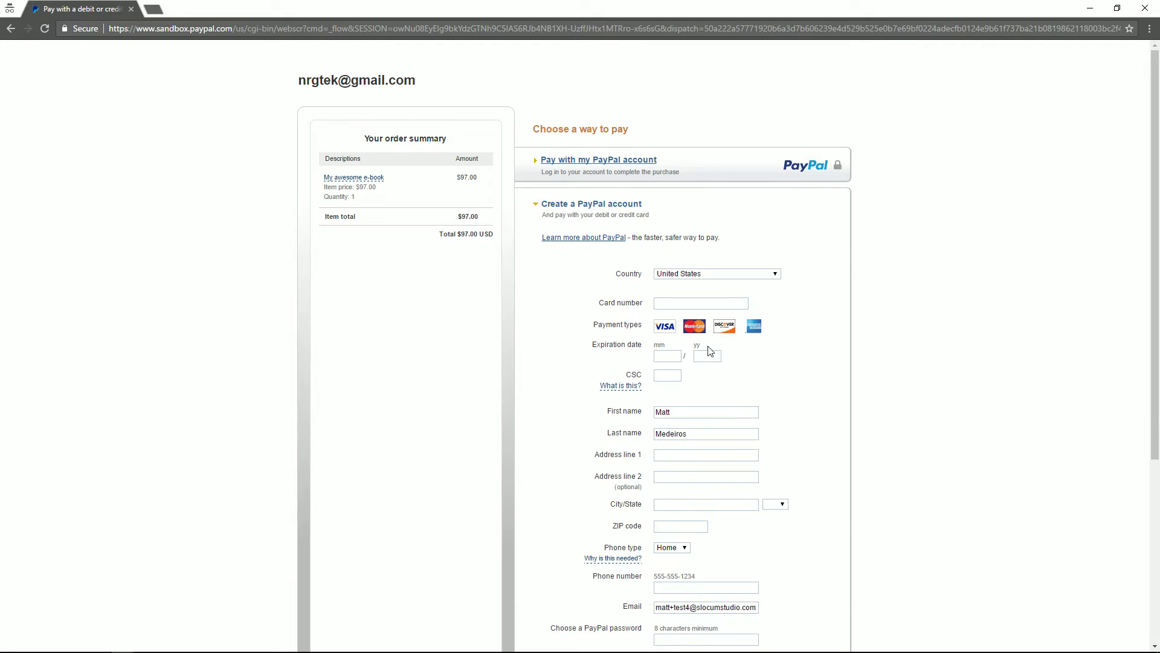
scroll(698, 426, down, 1)
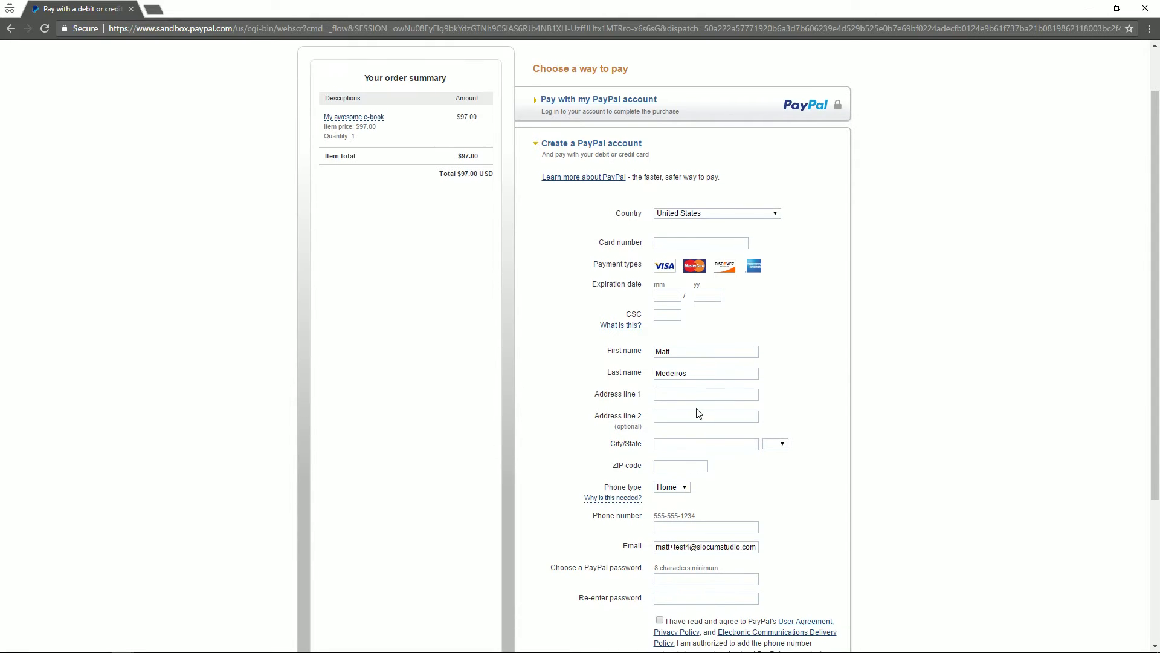
scroll(725, 381, down, 3)
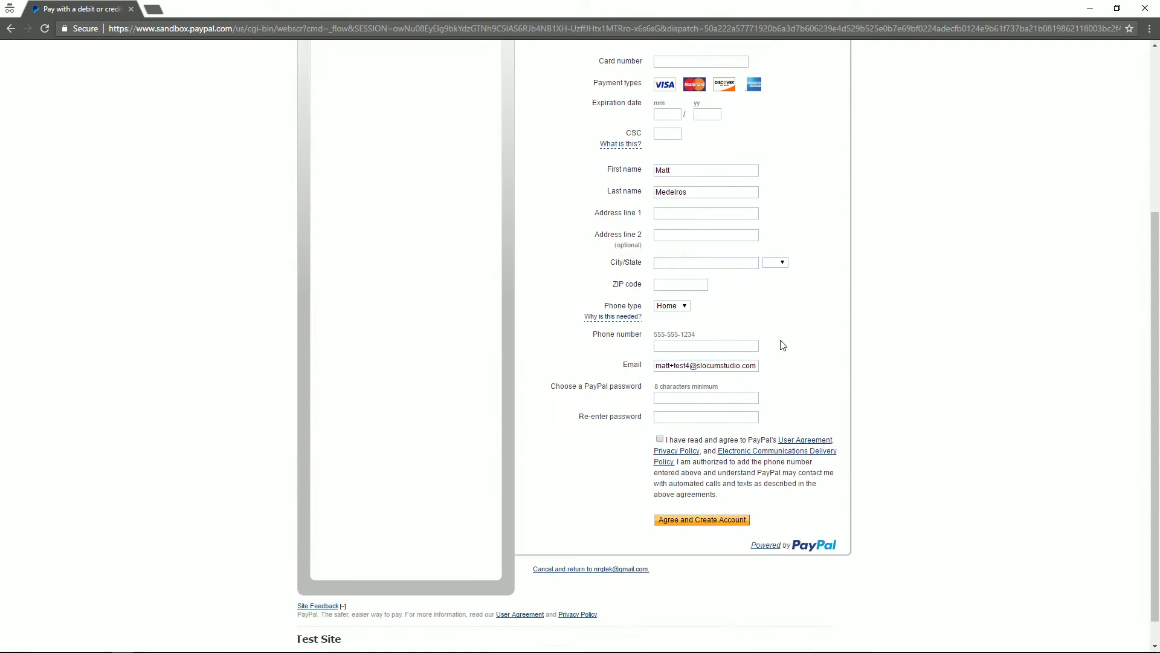
scroll(783, 341, up, 3)
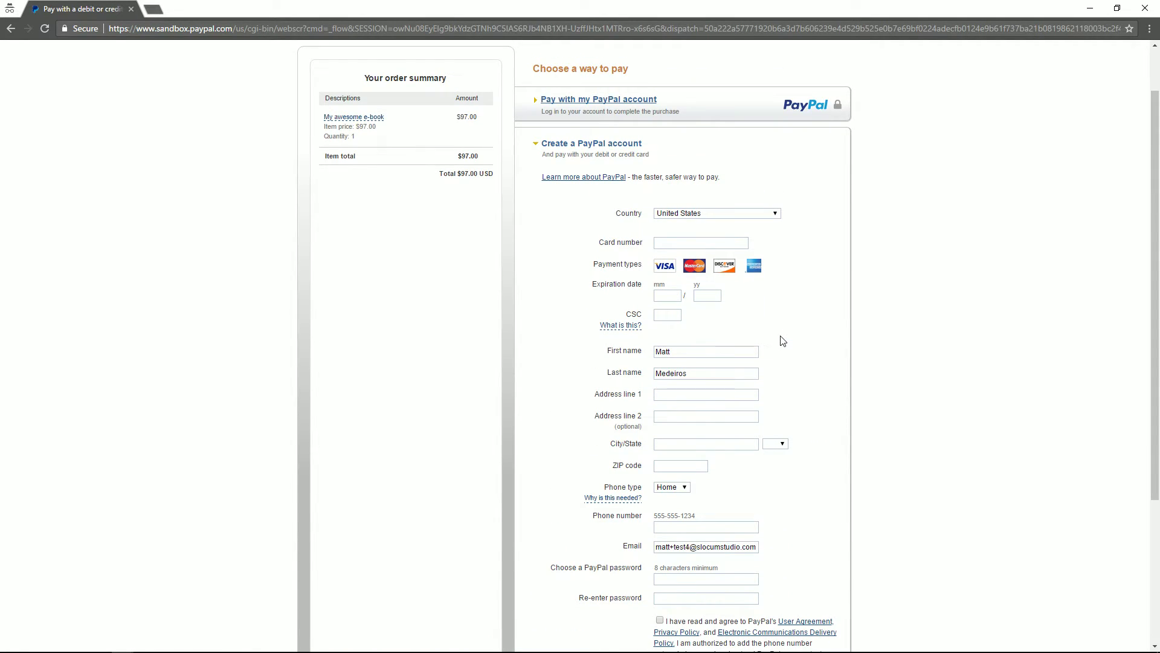
click(682, 108)
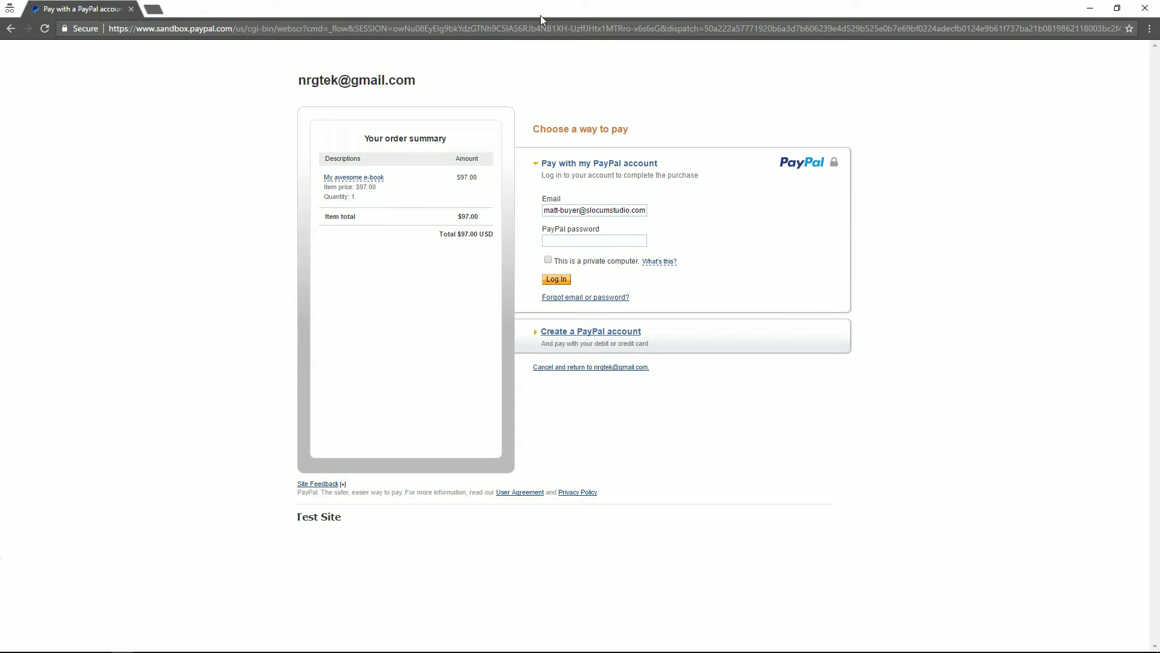
drag(540, 16, 1159, 139)
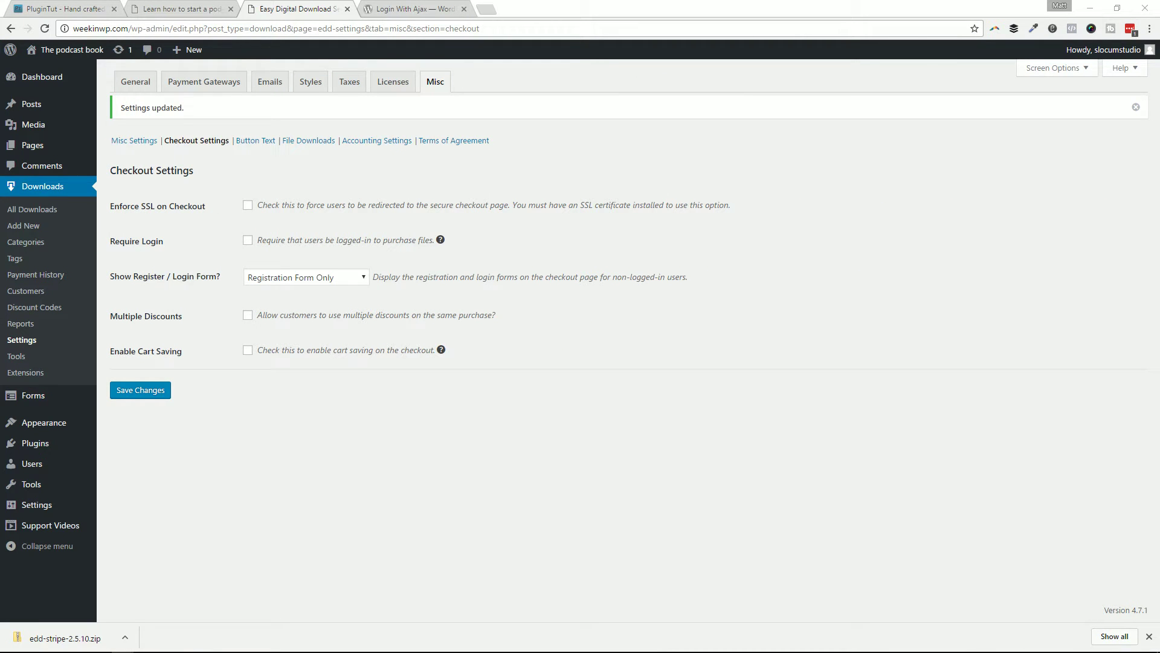
Step: Tick Stripe on the Payment Gateways tab alongside PayPal Standard and save the changes
click(599, 167)
click(202, 89)
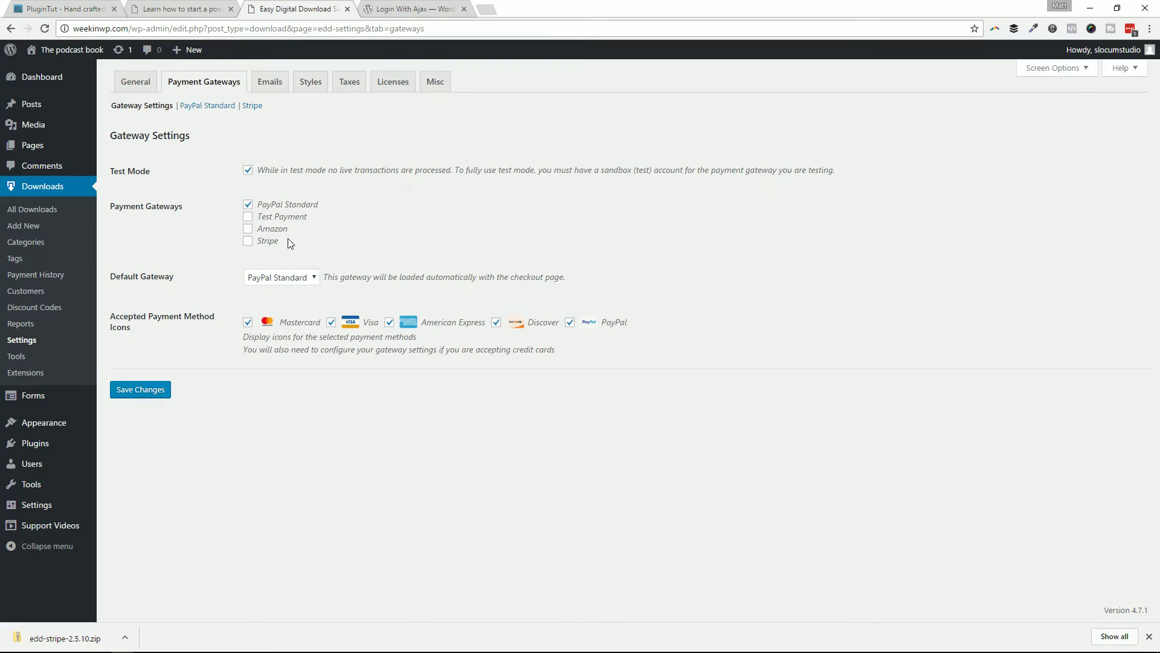
click(270, 243)
click(154, 389)
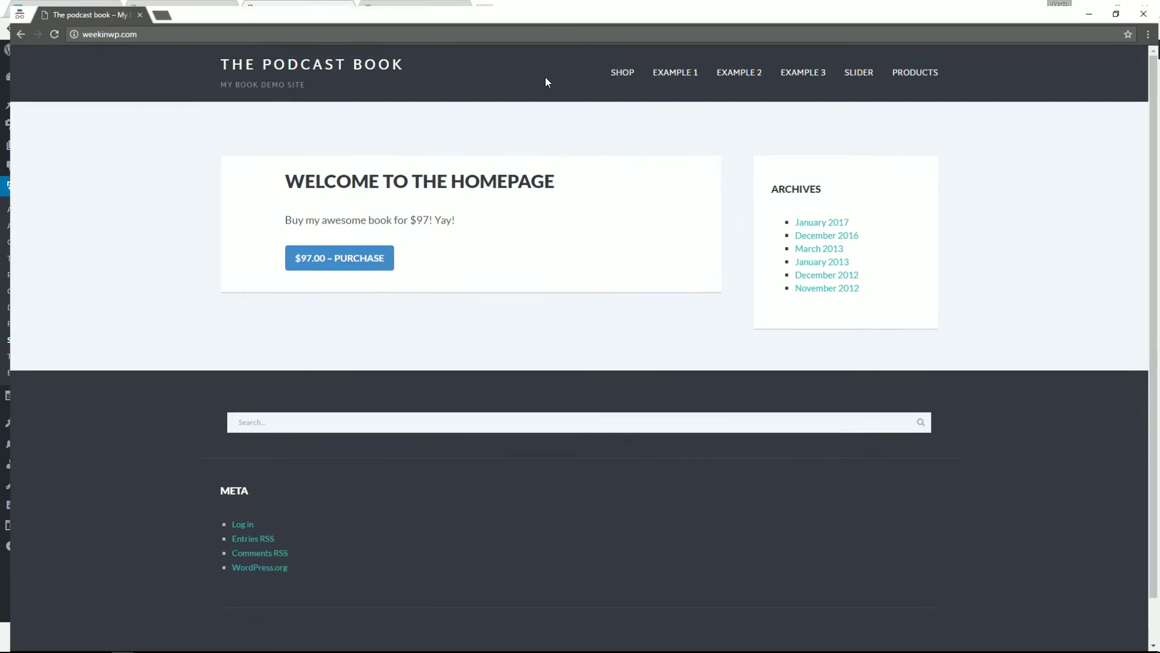
click(348, 254)
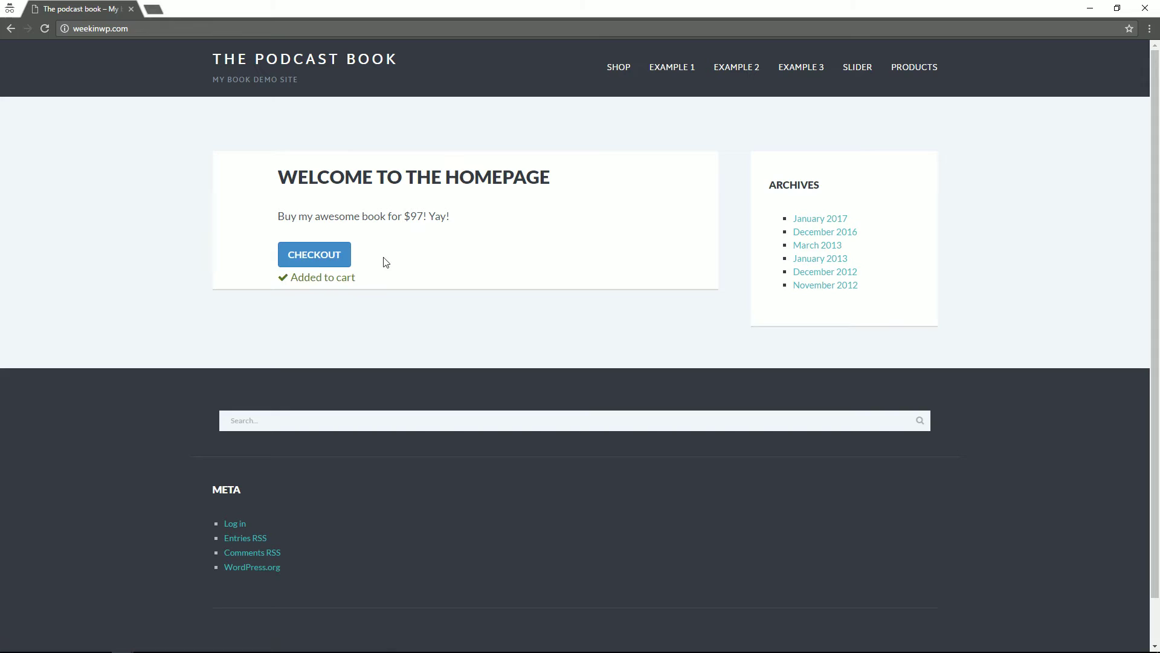
click(346, 249)
scroll(494, 304, down, 2)
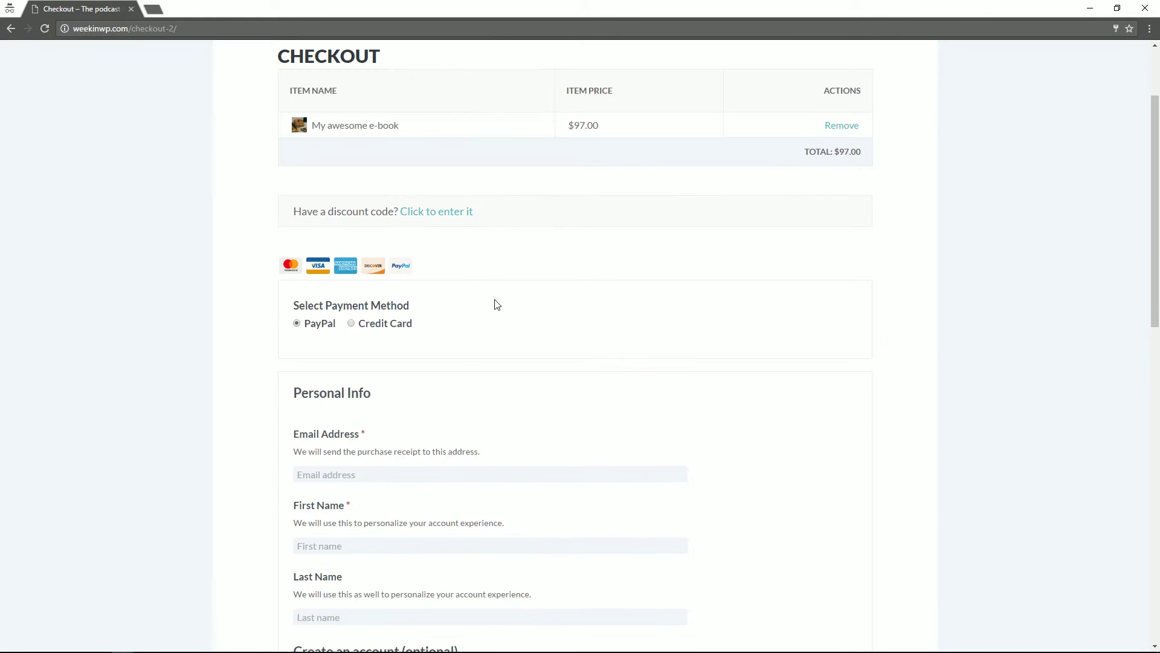
scroll(305, 326, down, 3)
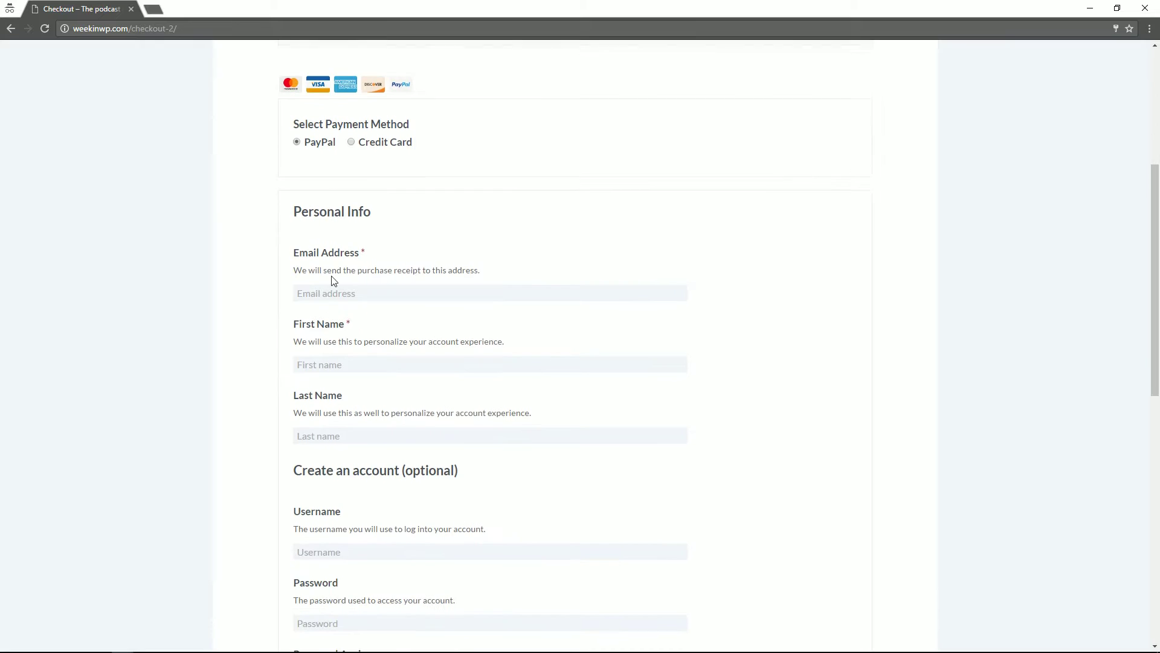
scroll(327, 175, down, 3)
scroll(352, 342, up, 2)
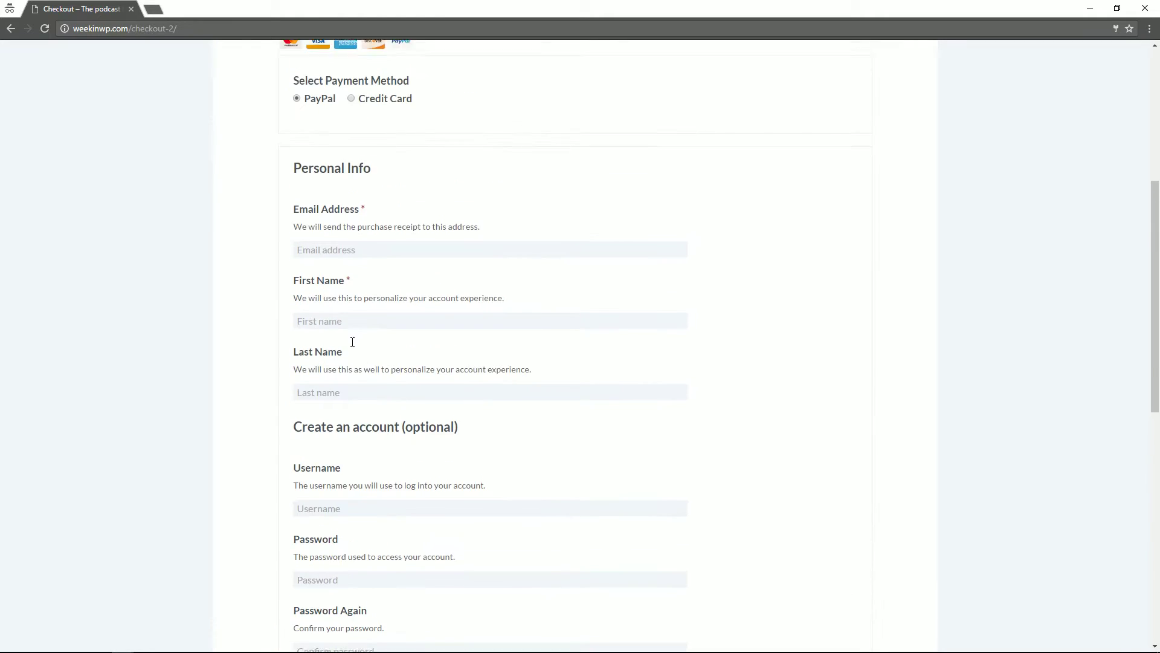
scroll(353, 342, up, 2)
click(369, 202)
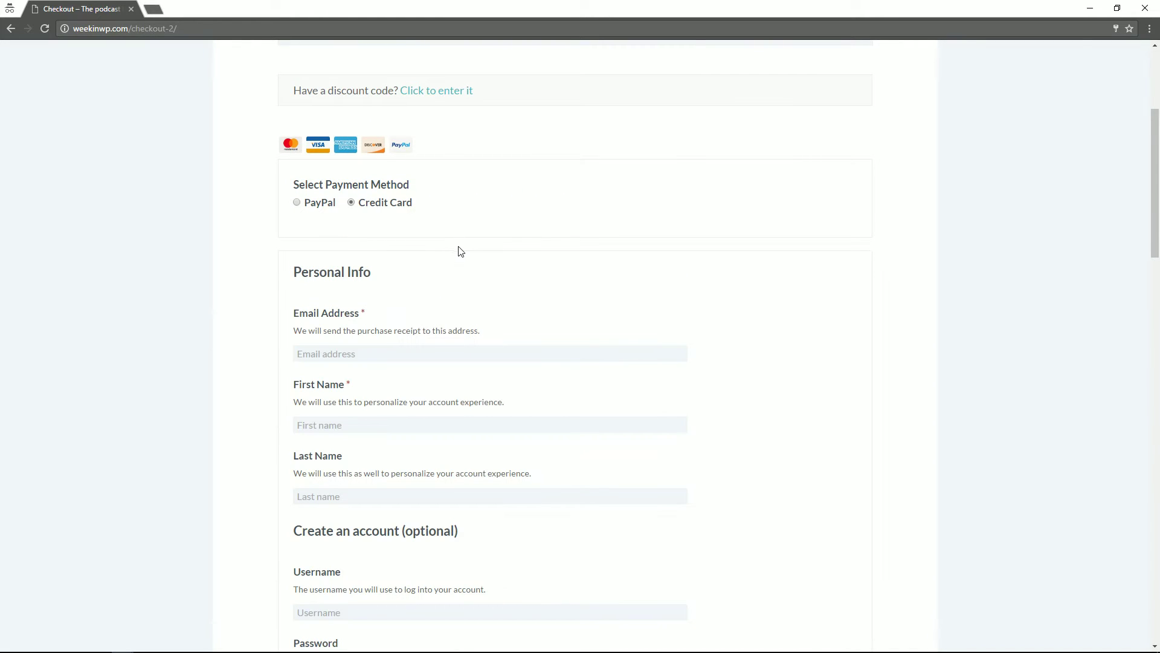
scroll(462, 248, down, 10)
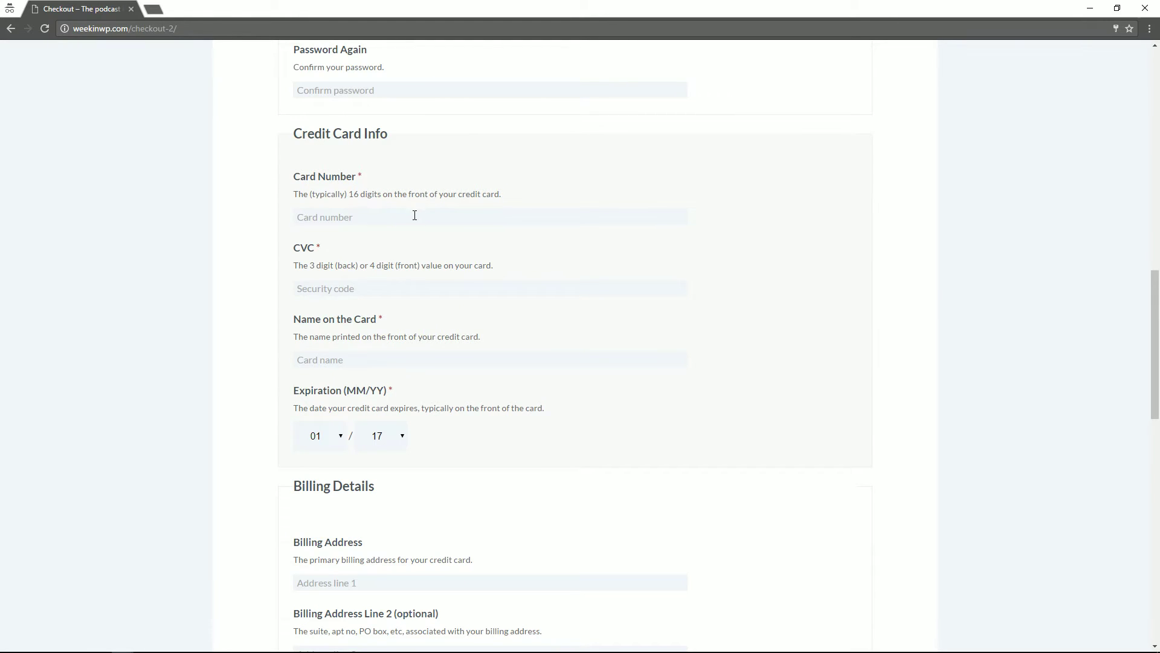
scroll(383, 248, down, 11)
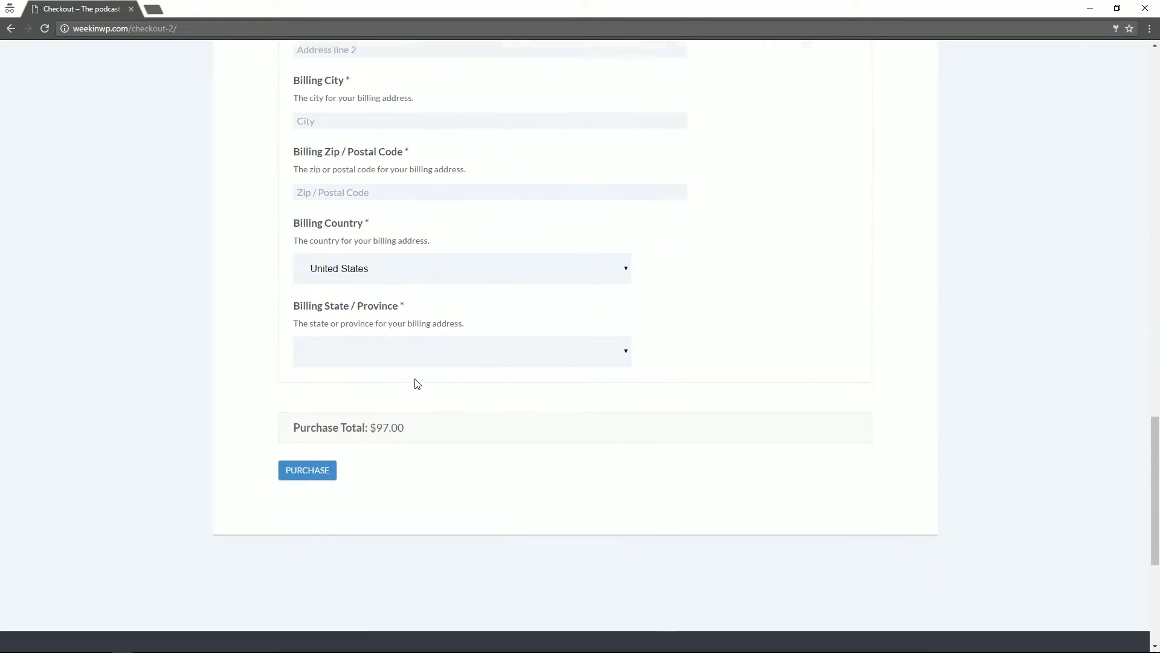
scroll(414, 384, down, 3)
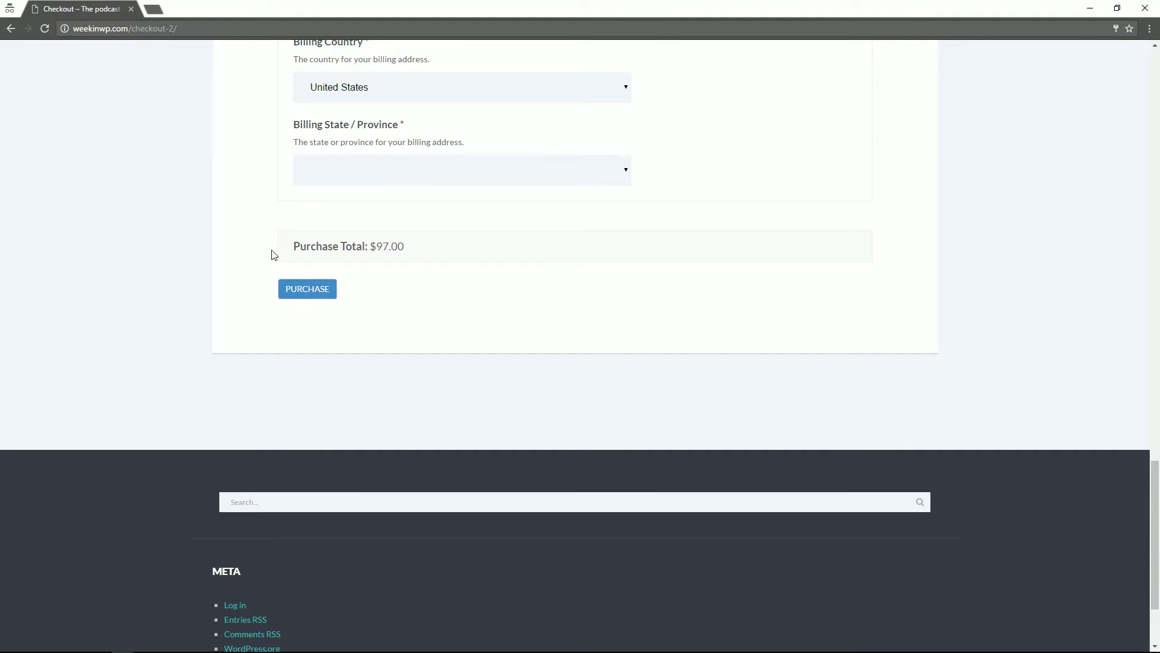
scroll(516, 233, up, 20)
scroll(436, 216, up, 7)
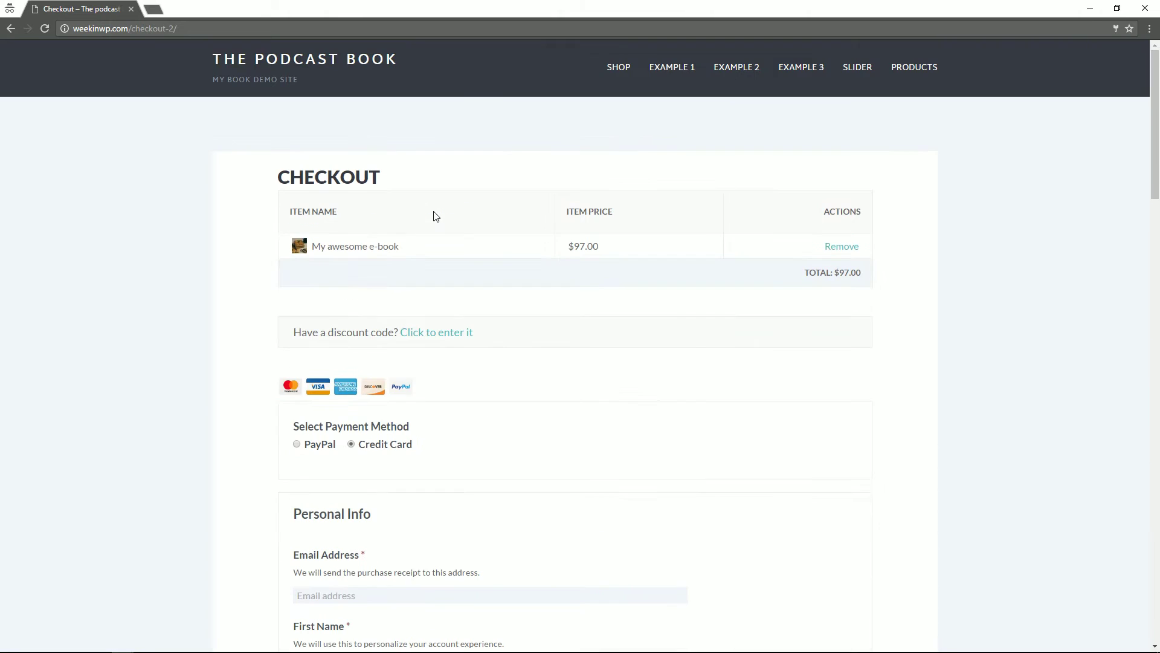
scroll(448, 277, down, 4)
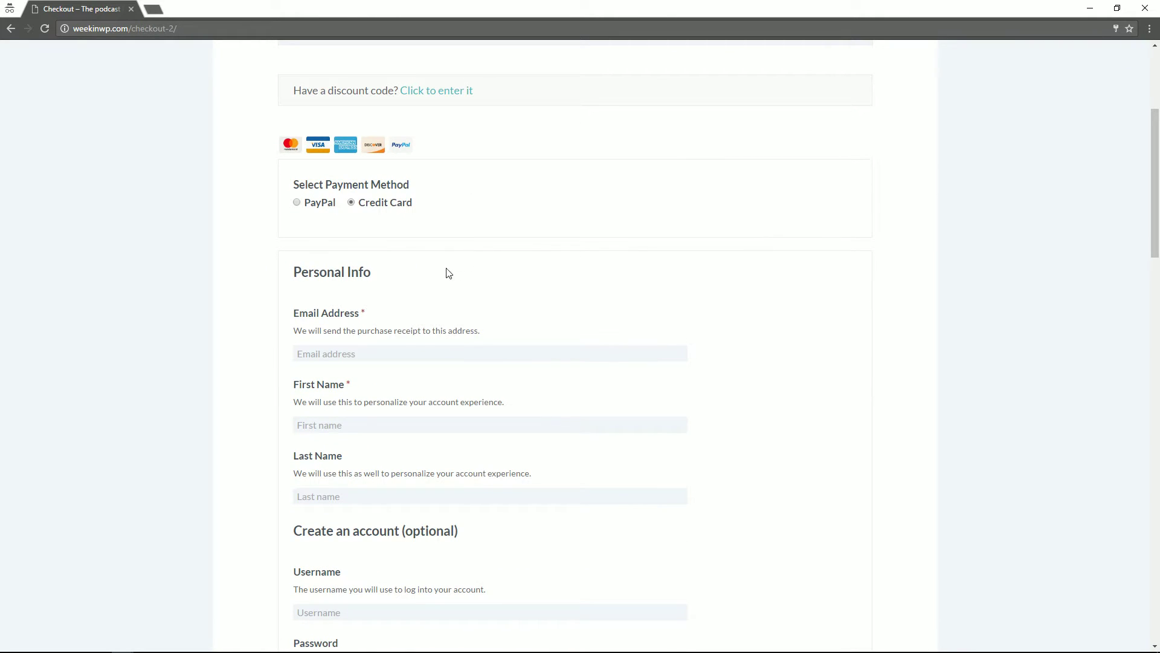
scroll(390, 205, up, 4)
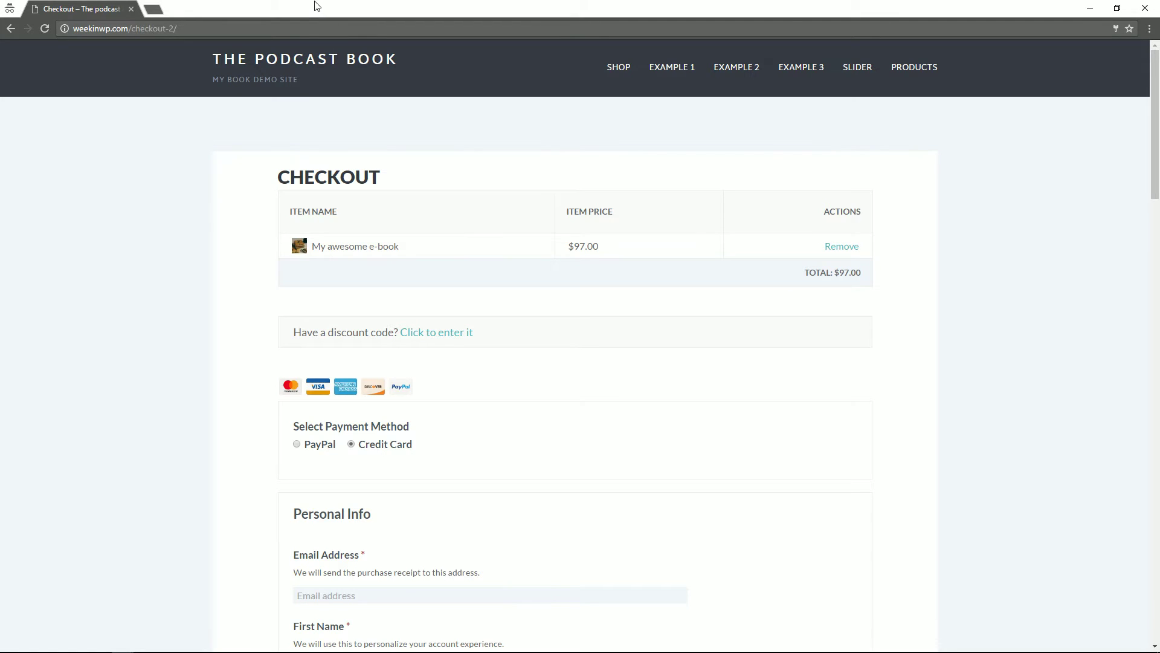
Step: Drag the incognito checkout window off screen and switch to the Podcast Starter Kit sales page
drag(314, 6, 1159, 42)
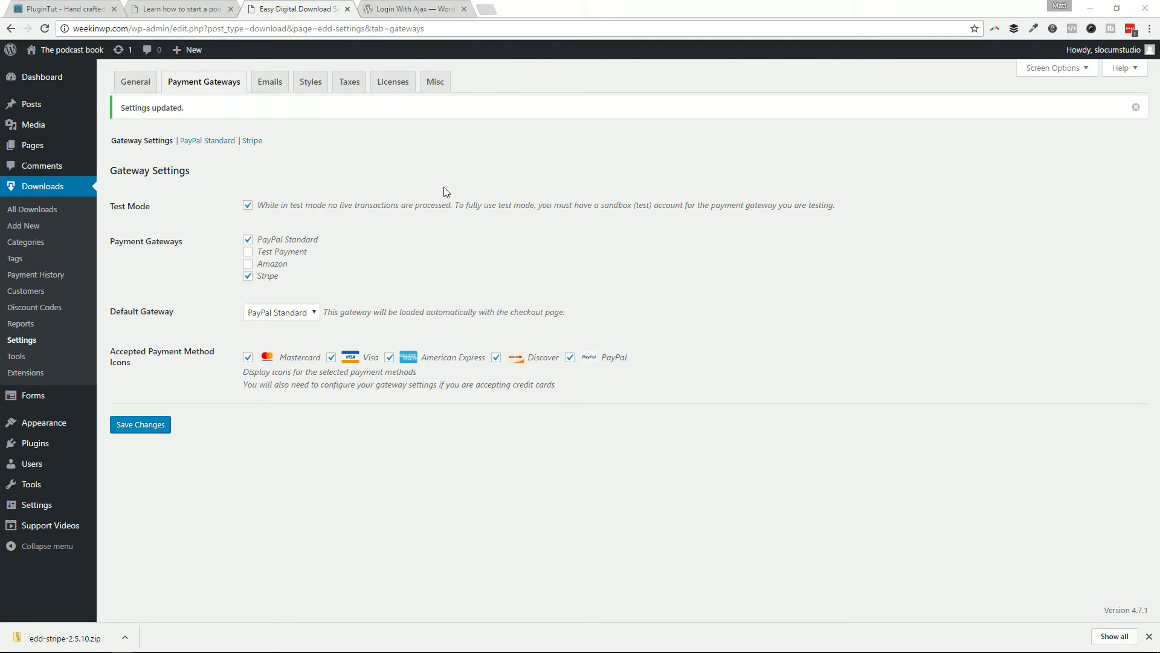
click(206, 85)
click(215, 9)
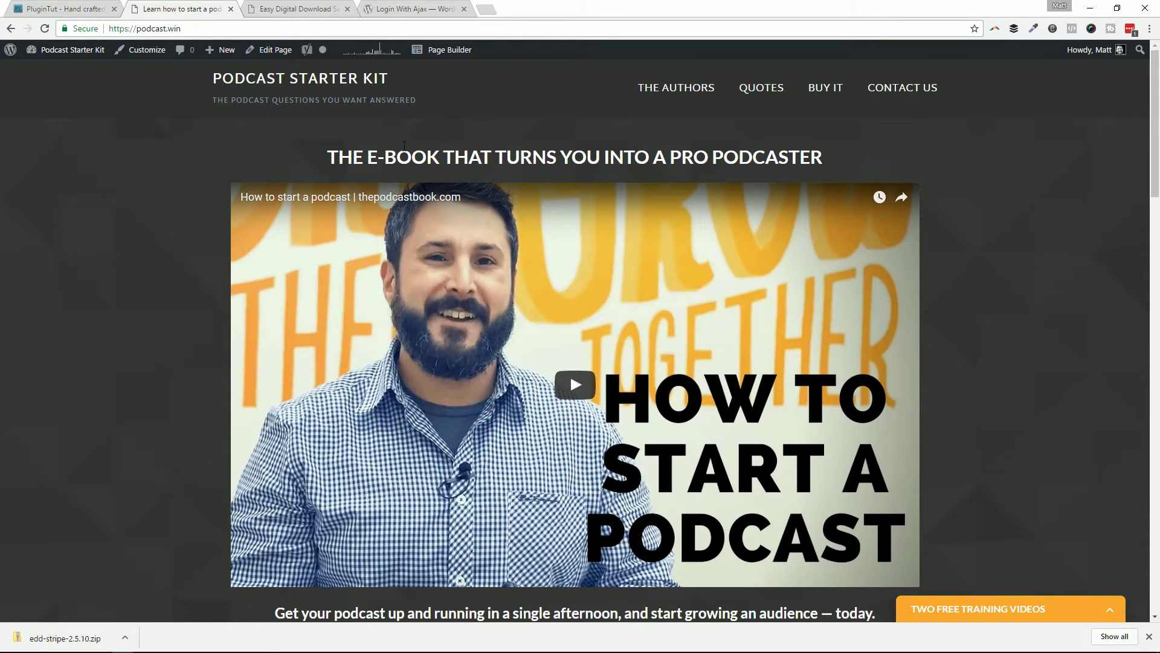
Step: Switch back to the 'Easy Digital Download Settings' tab showing Payment Gateways
click(290, 8)
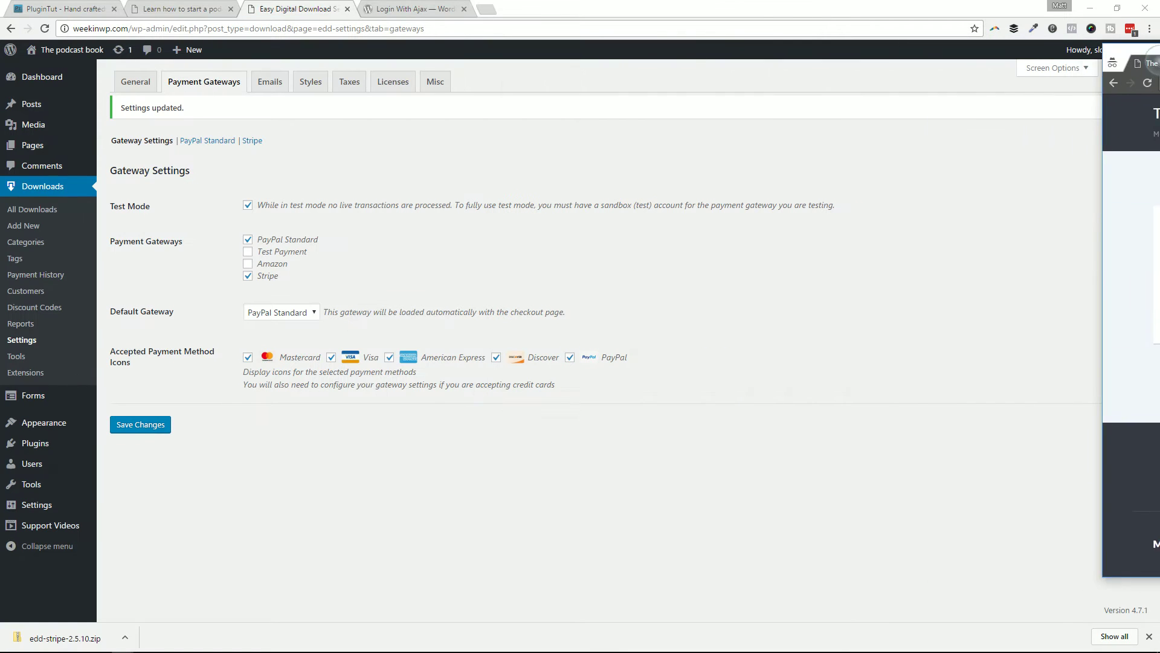
Step: Under Misc > File Downloads, change Download Link Expiration from 24 to 72 hours and save
click(435, 81)
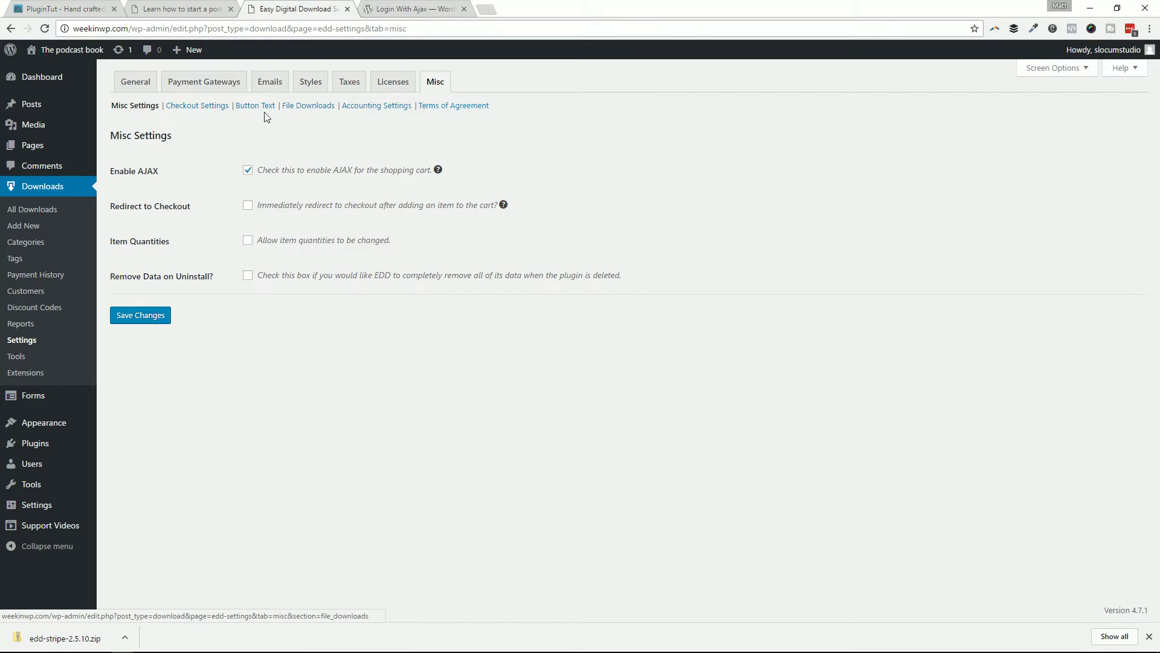
click(303, 107)
double_click(252, 251)
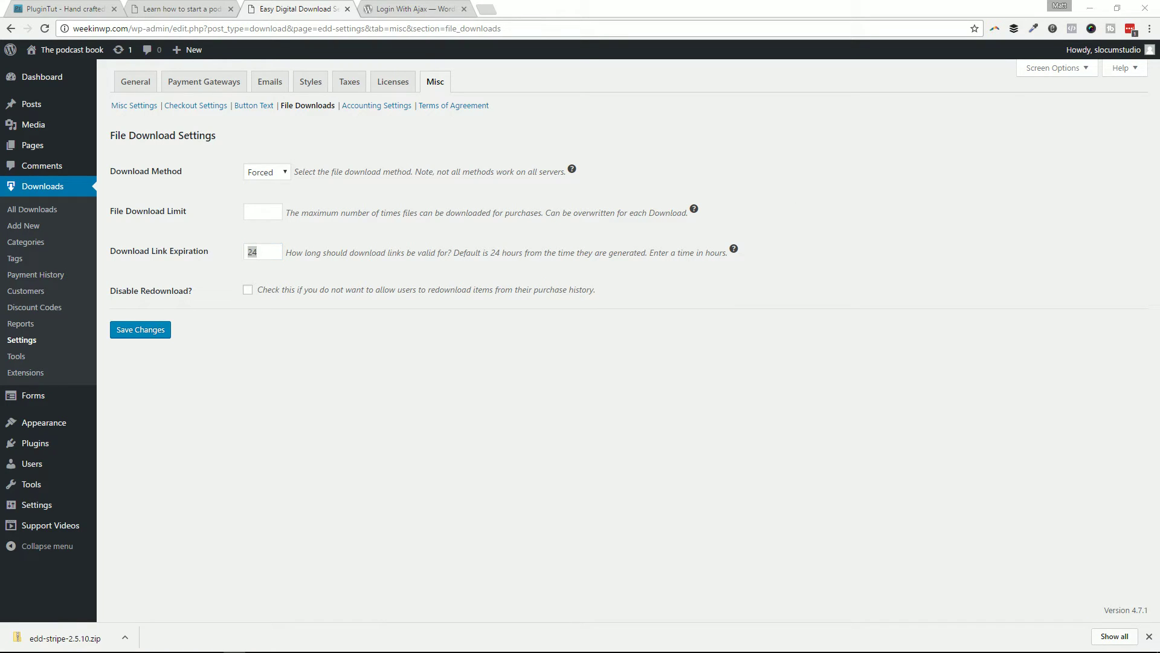
double_click(261, 254)
text(72)
double_click(262, 254)
click(245, 211)
double_click(252, 252)
click(244, 339)
click(129, 332)
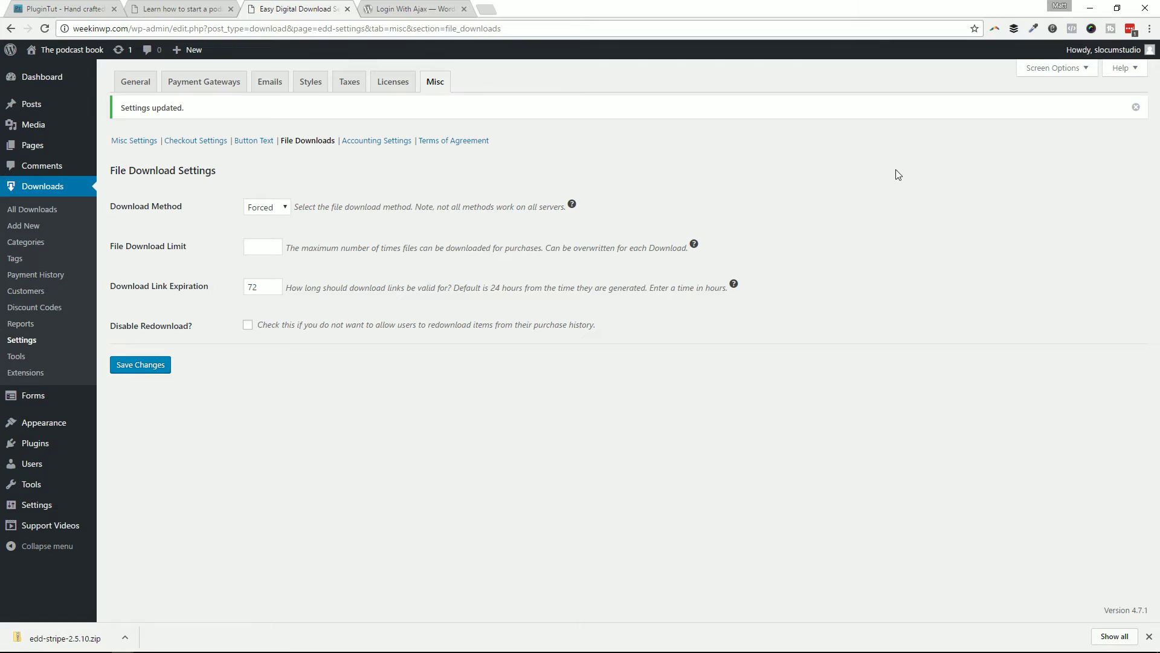
Step: Open the General store settings and bring the private browsing window into view
click(144, 81)
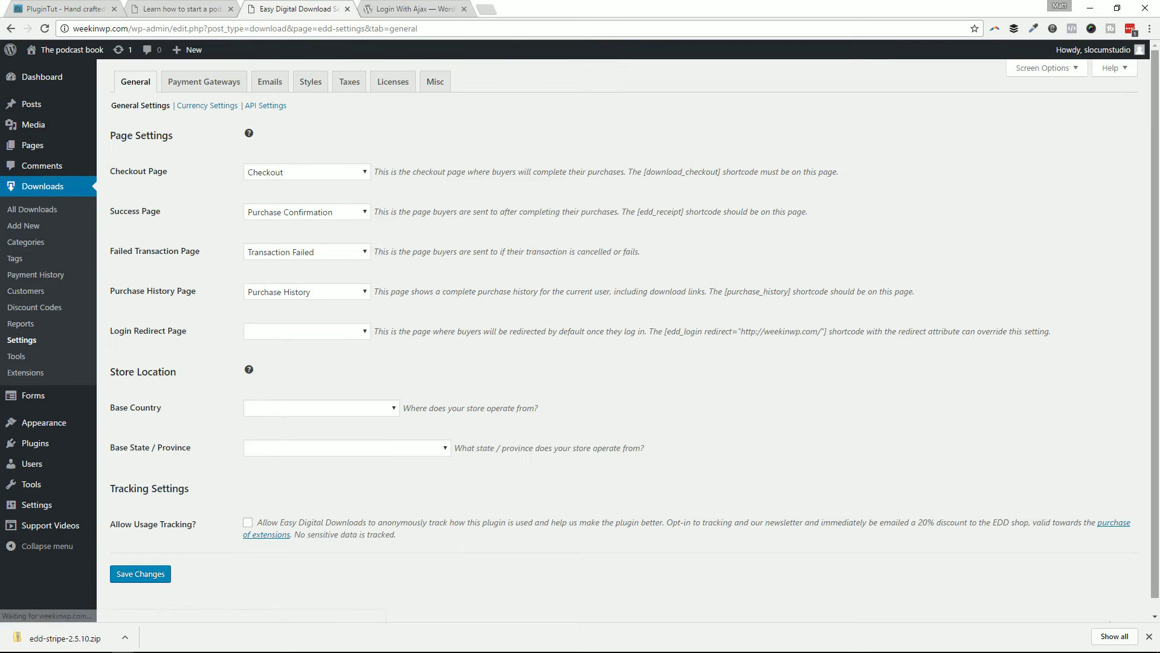
key(alt+Tab)
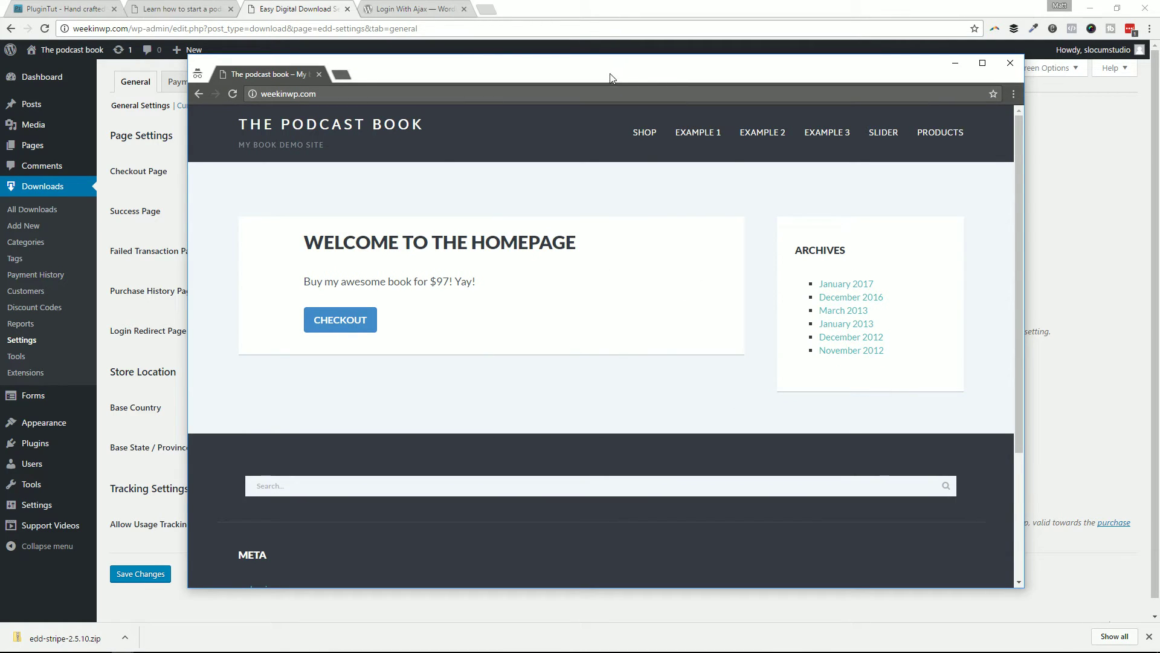
drag(610, 77, 1159, 72)
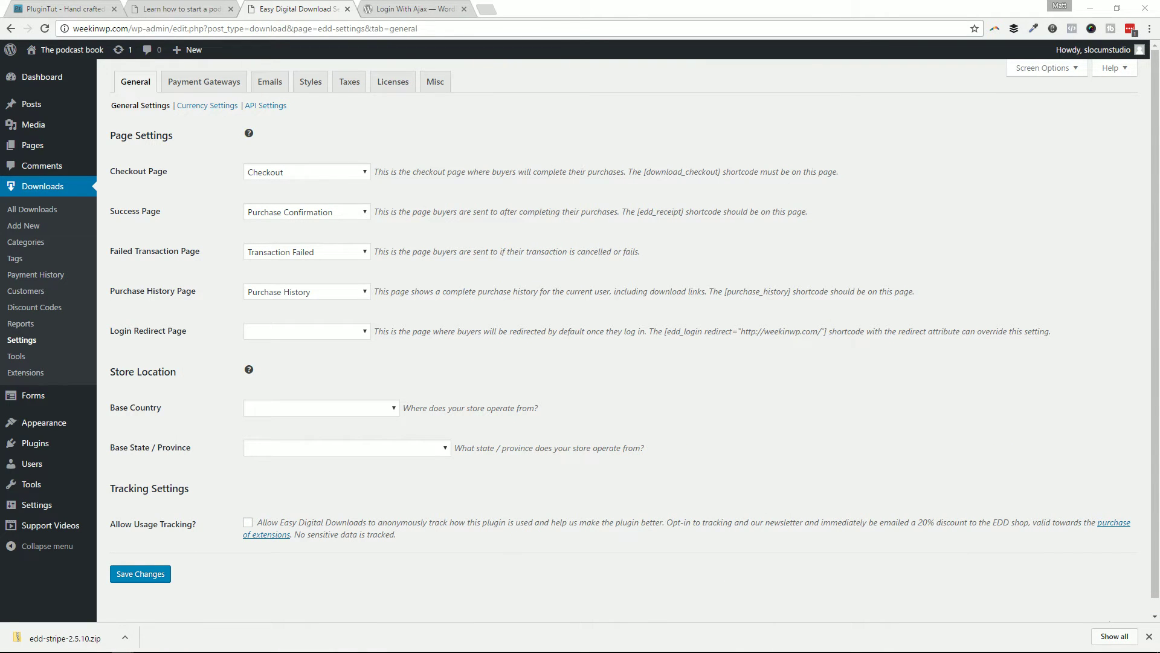
drag(1159, 72, 611, 58)
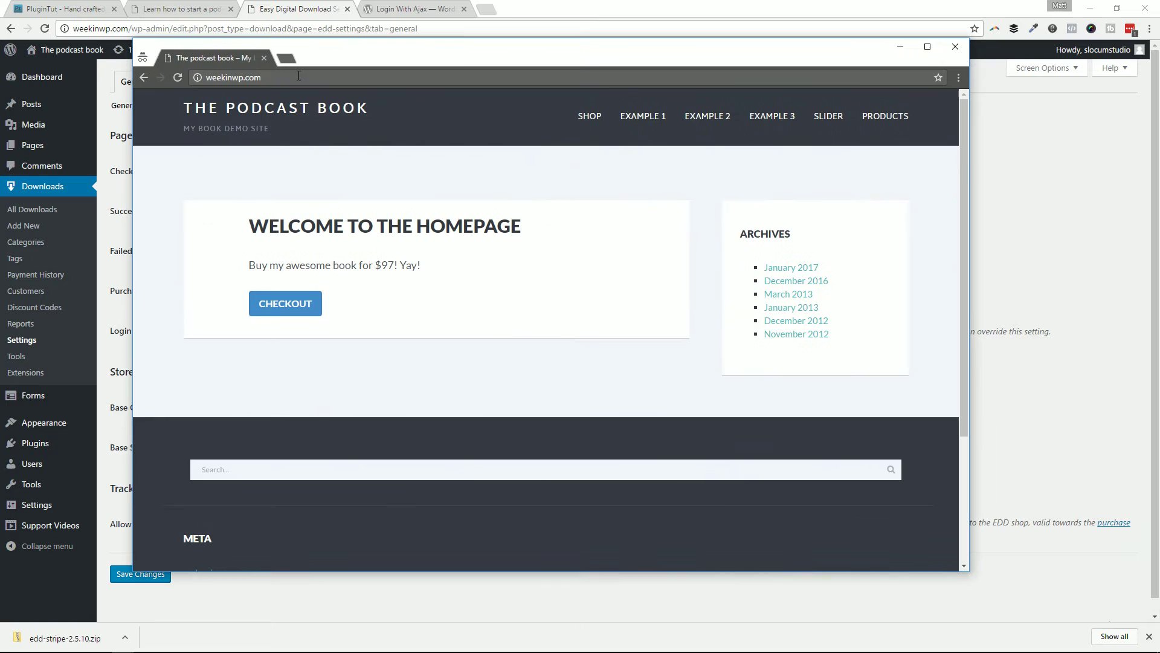
Step: Load /wp-admin in the private window to confirm it asks for login, then return home and close it
click(336, 75)
text(/wp-ad)
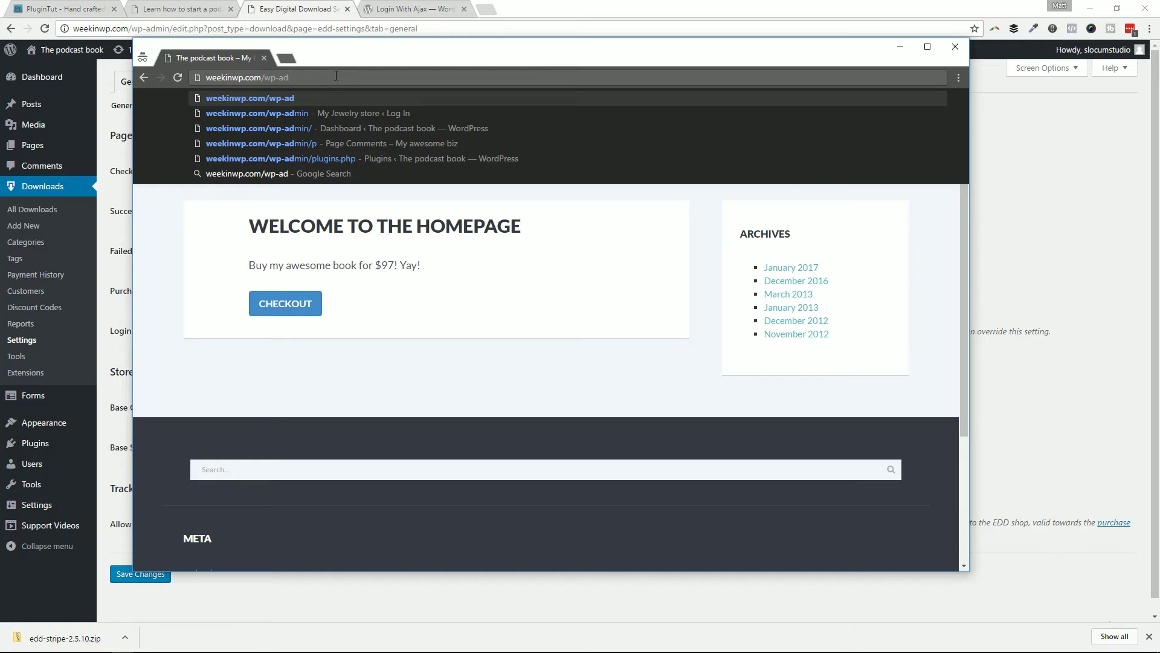
text(min)
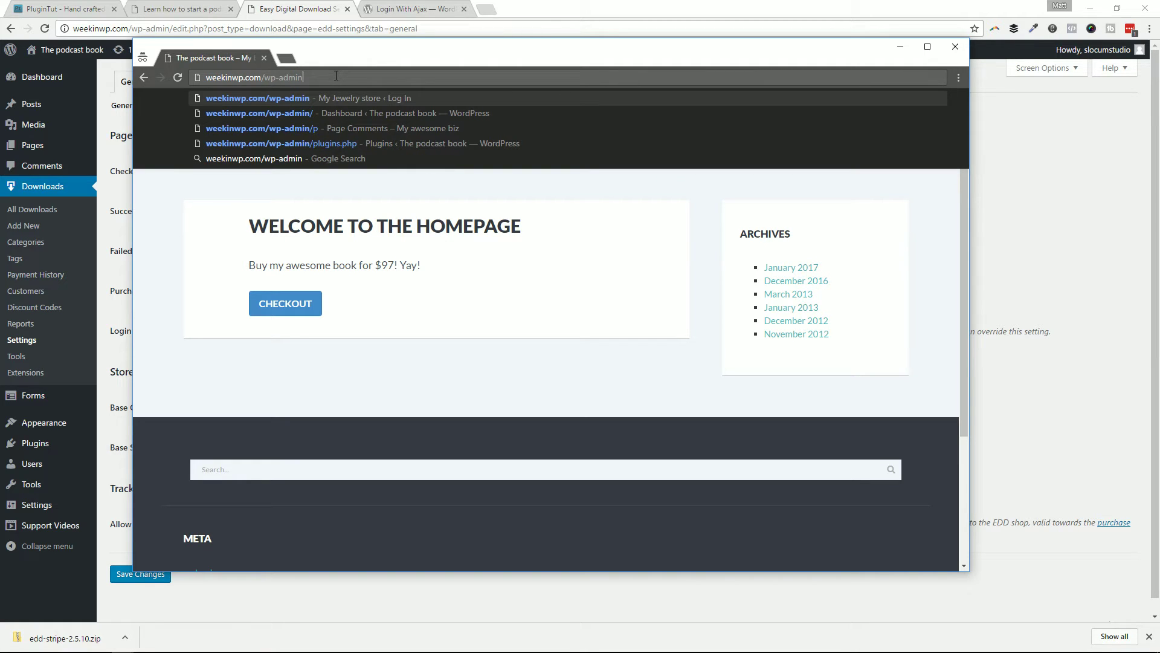
key(Return)
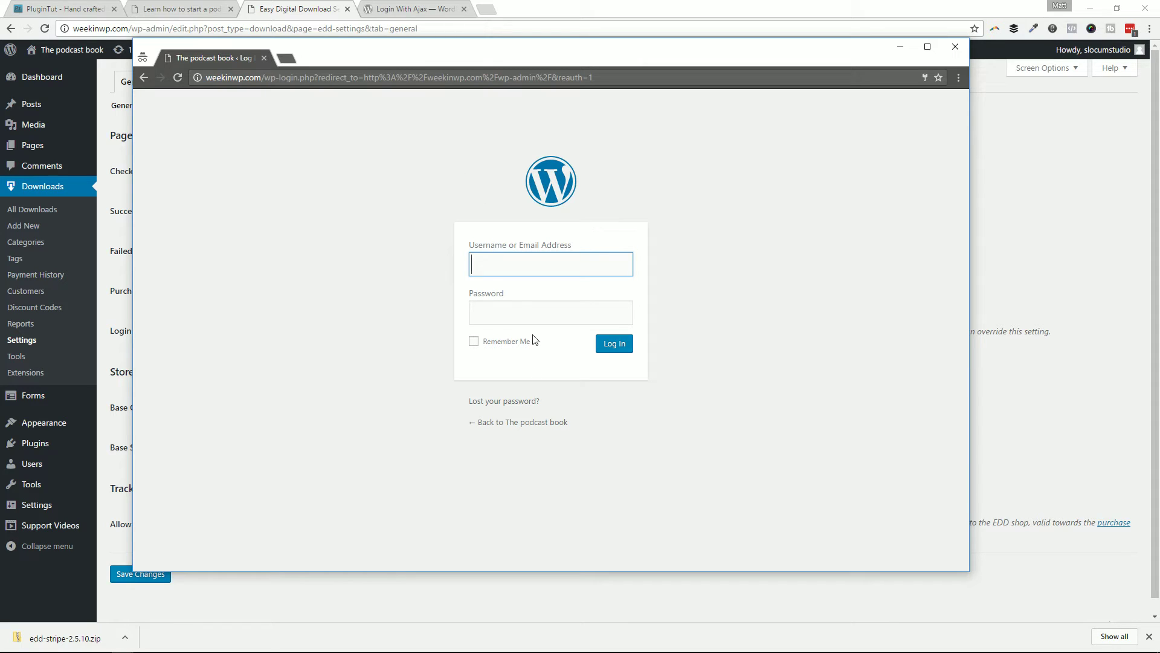
click(505, 421)
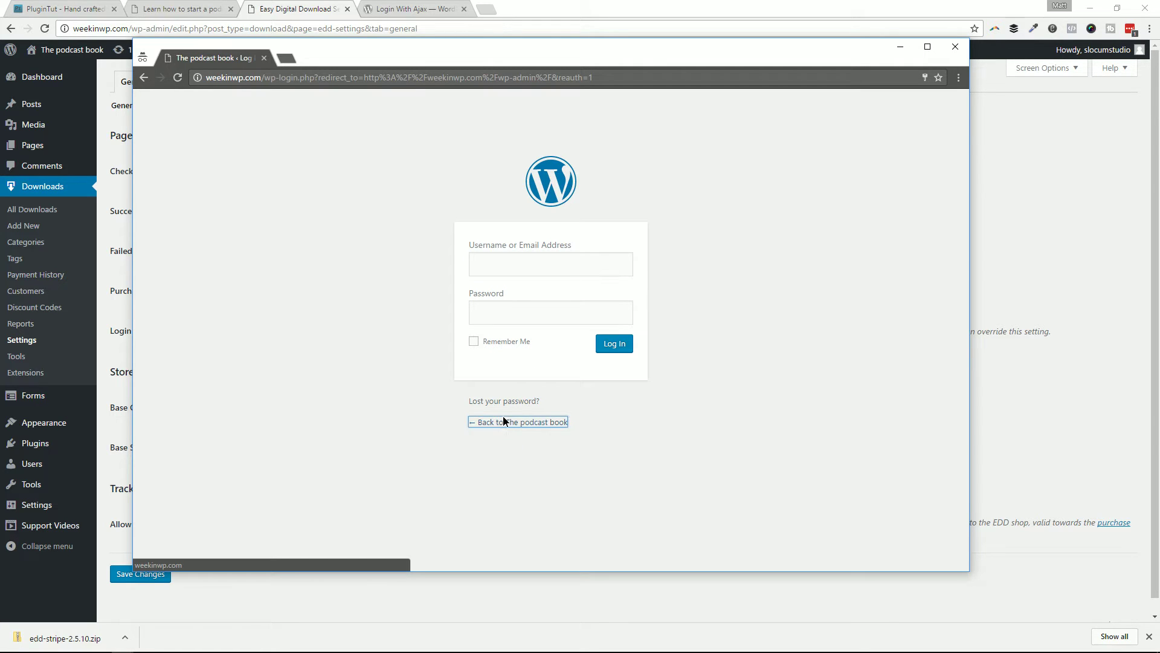
click(503, 421)
drag(486, 40, 749, 51)
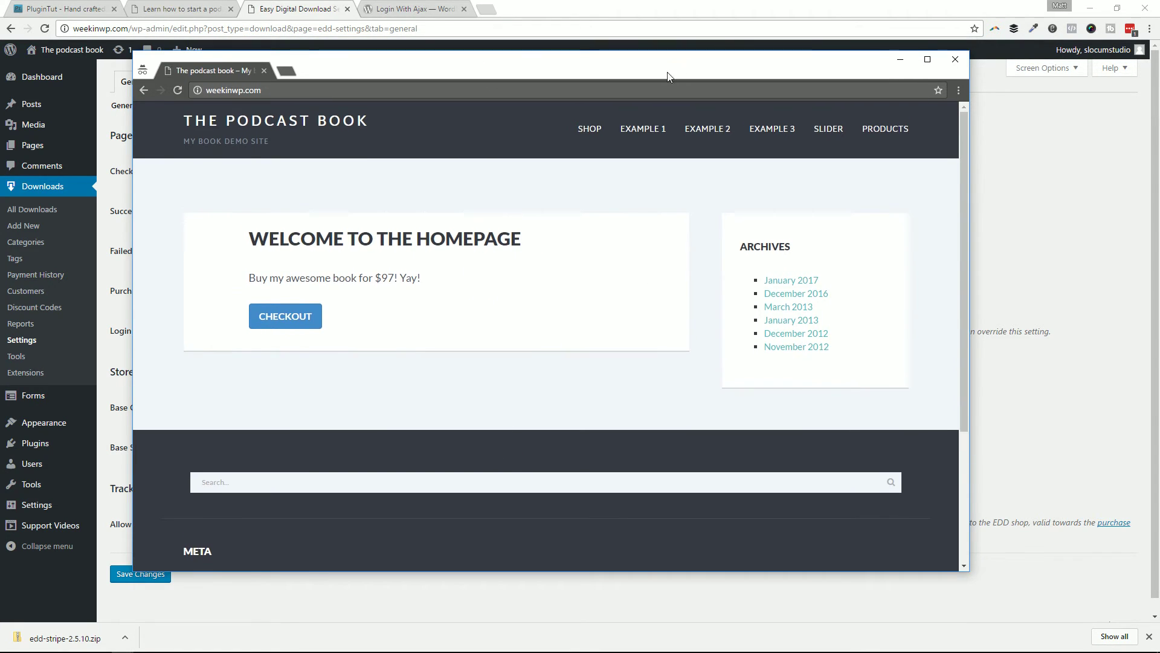
key(ctrl+w)
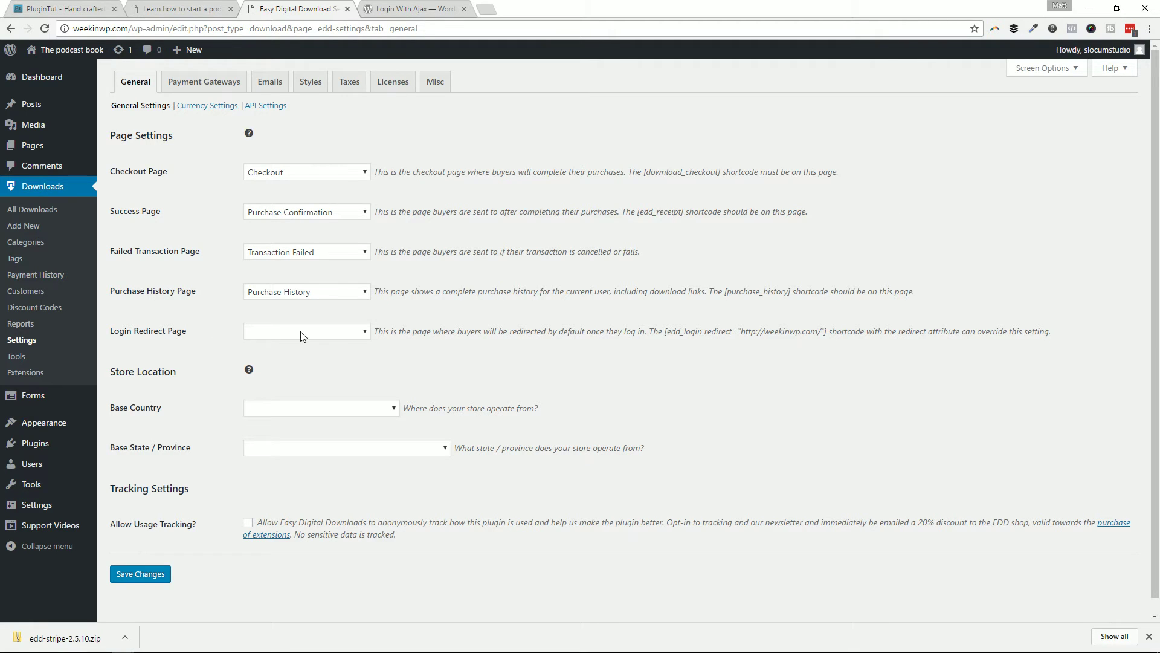
Step: Set the Login Redirect Page to Purchase History and save the General settings
click(321, 332)
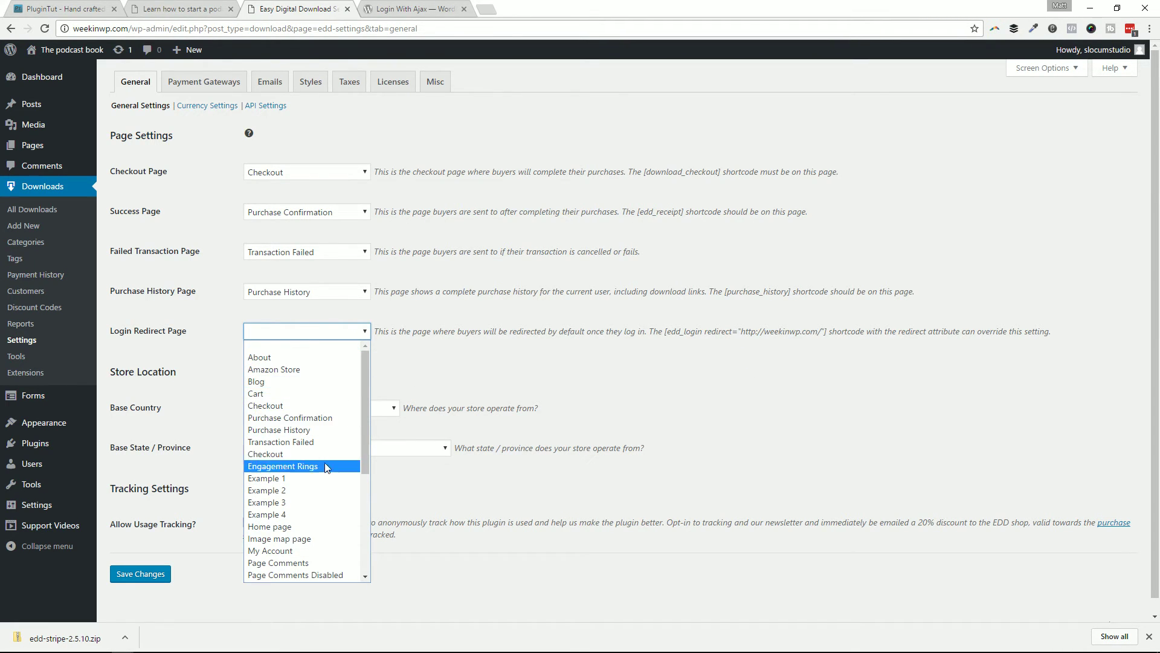
click(274, 433)
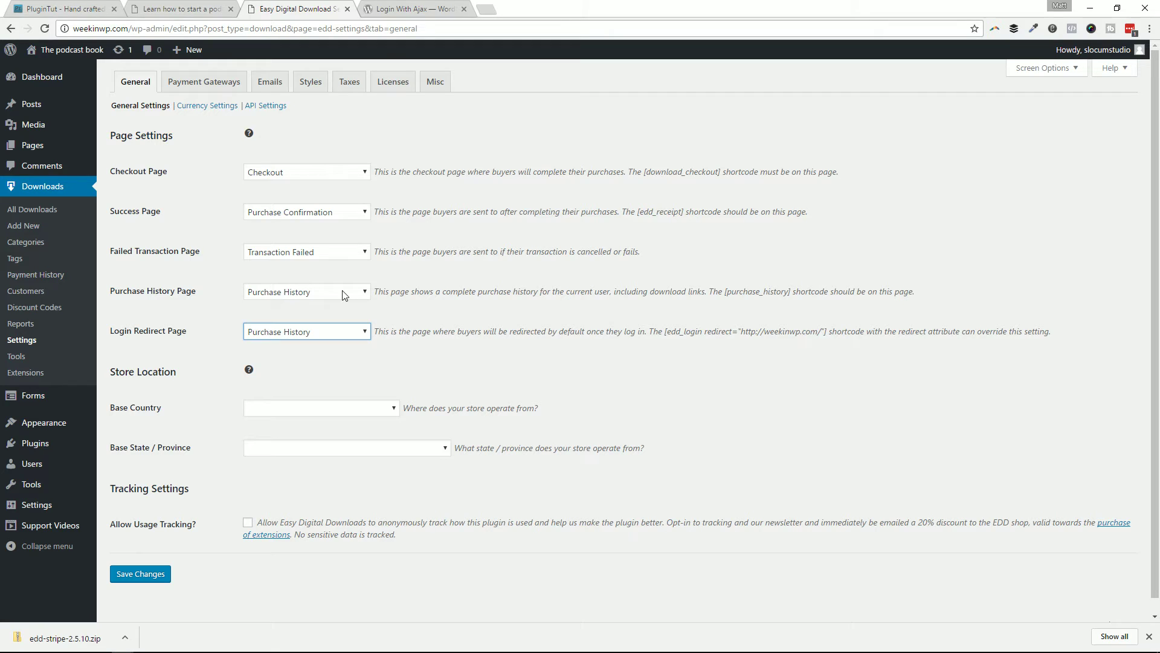
click(151, 580)
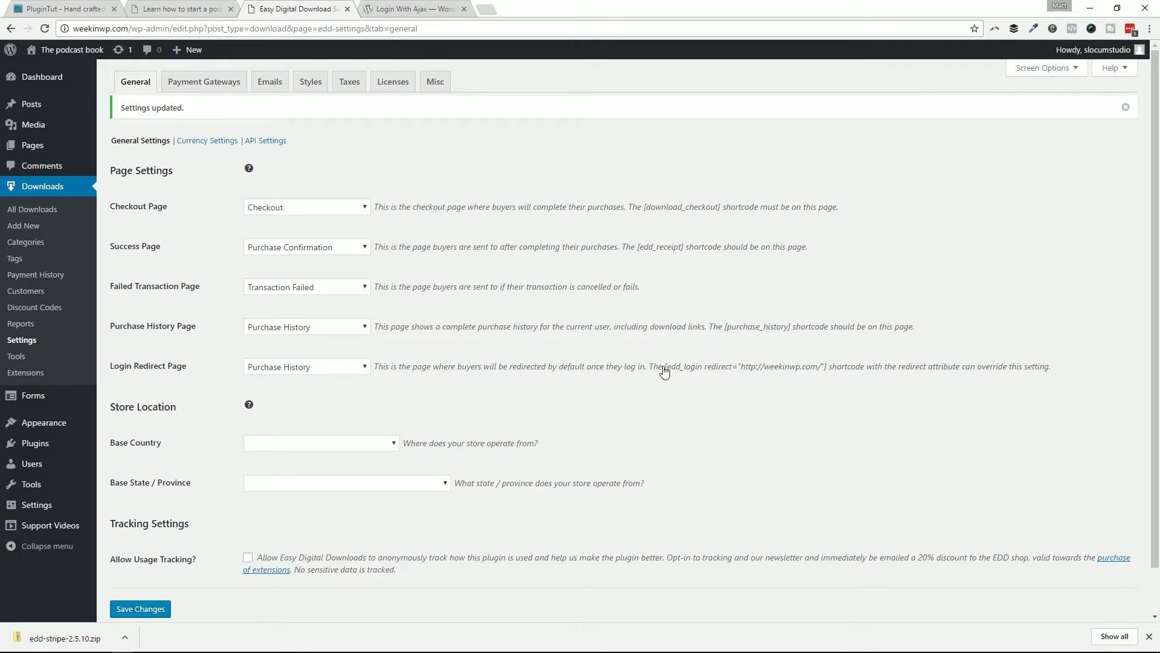
drag(666, 373, 827, 375)
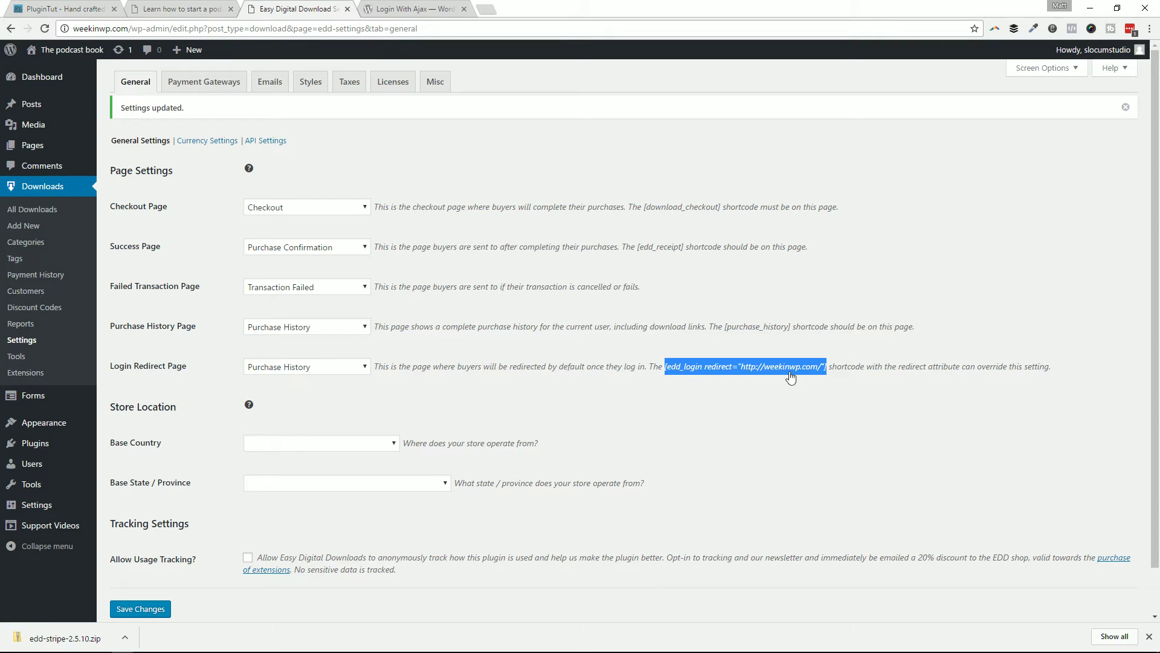
Step: Select the edd_login shortcode name and go to Pages > All Pages
click(679, 379)
drag(665, 368, 703, 375)
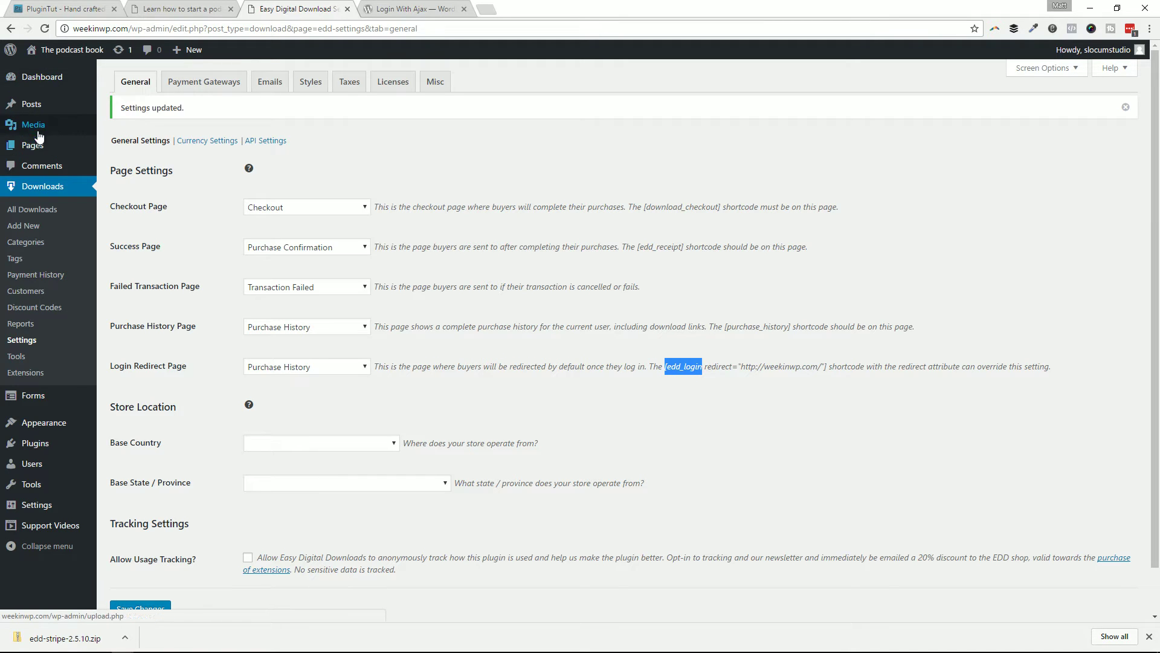
mouse_move(37, 145)
click(145, 150)
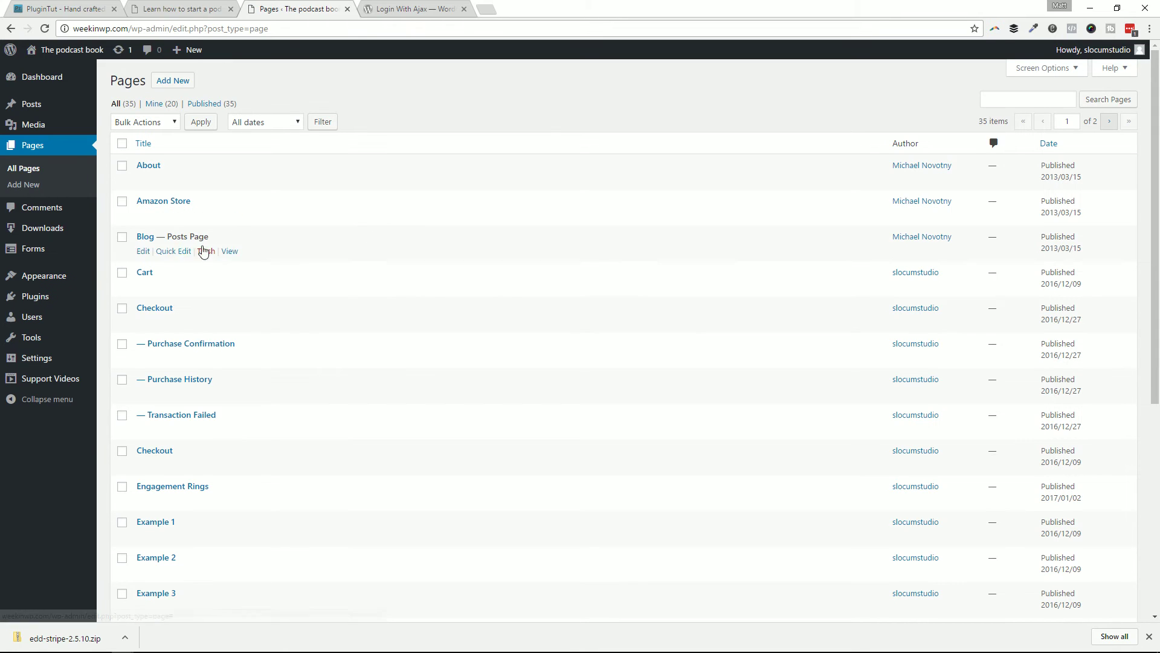
Step: Add an [edd_login] line below the purchase_link shortcode on the homepage and update it
mouse_move(54, 50)
click(52, 76)
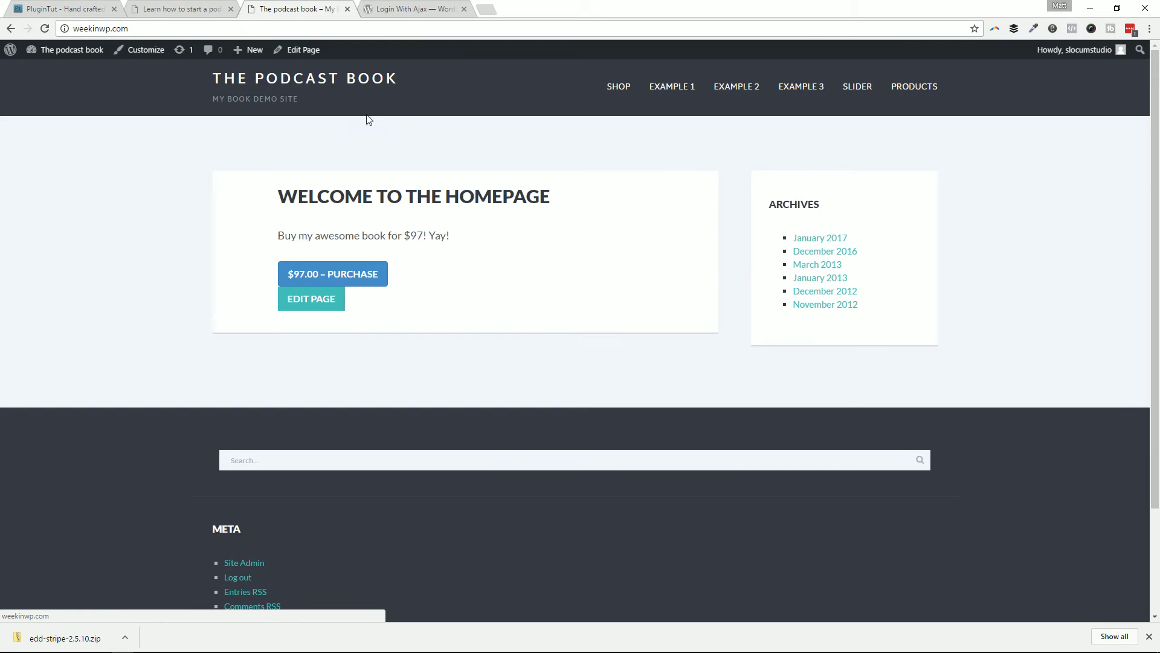
click(340, 299)
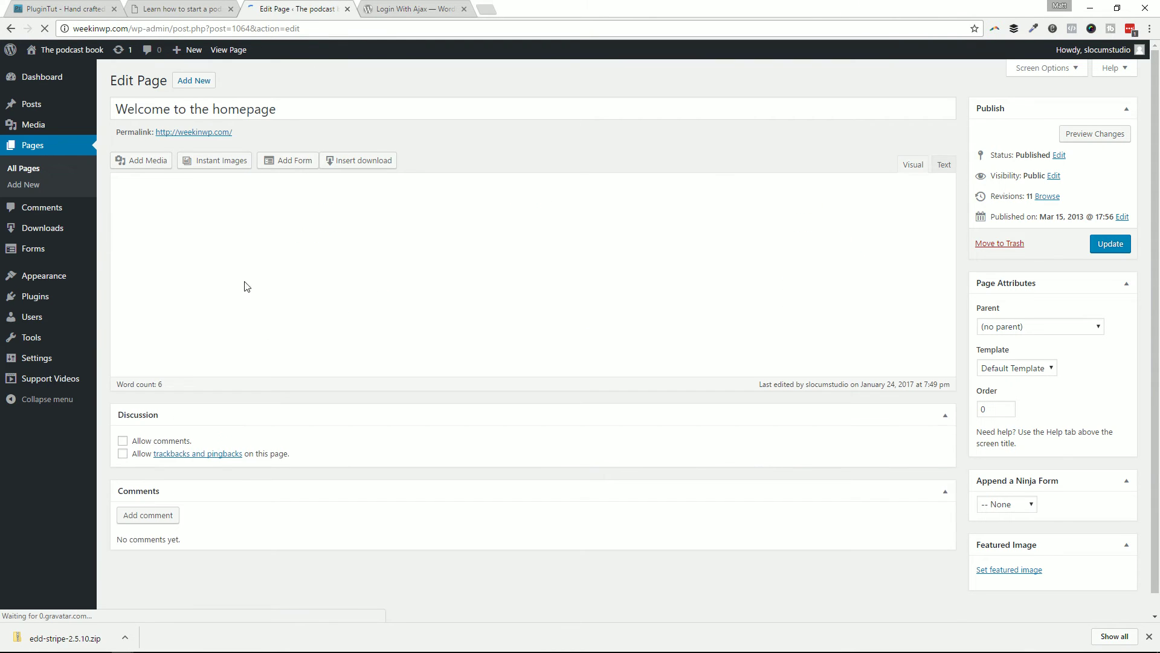
click(543, 300)
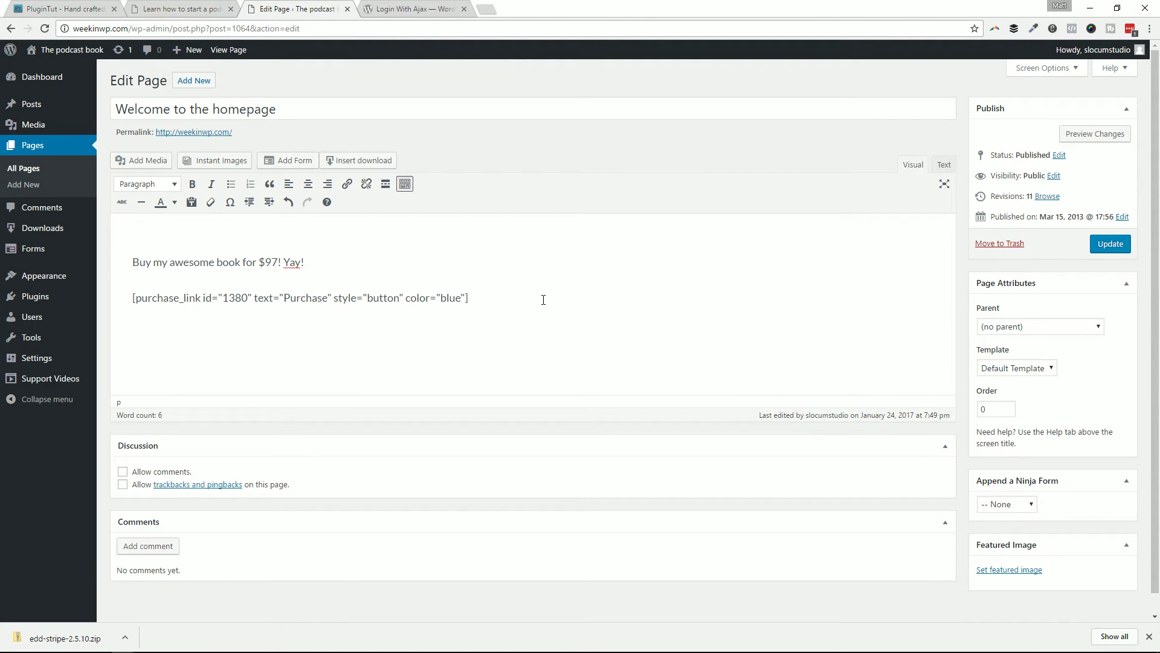
key(Return)
text([edd_login])
click(1115, 247)
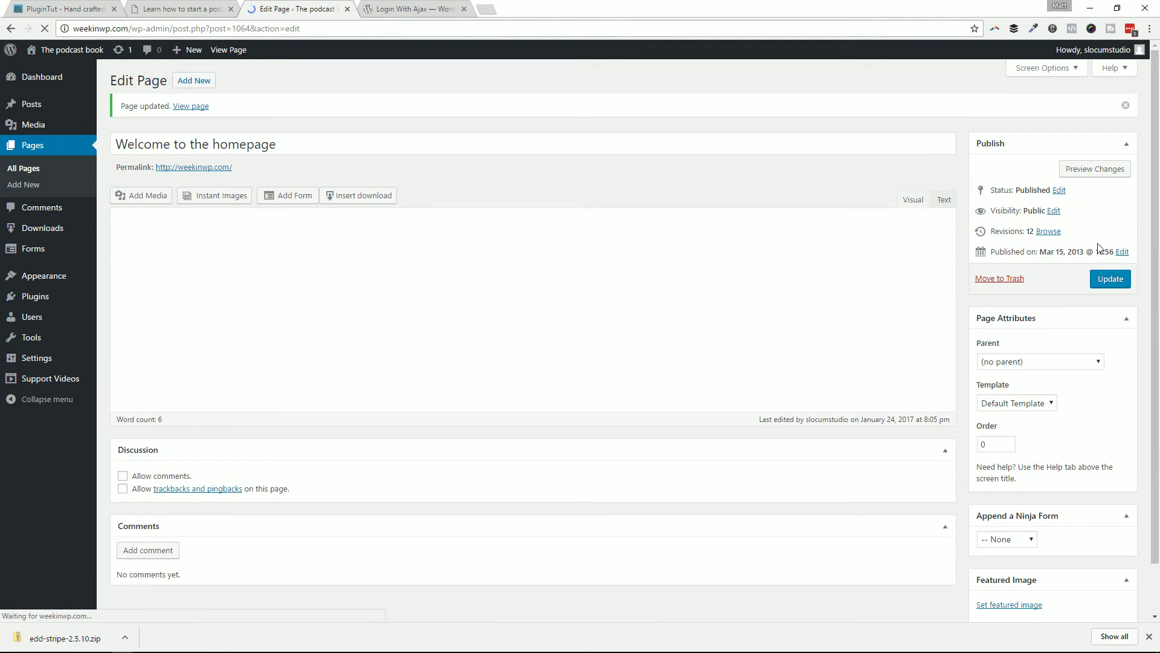
Step: Maximize the live site window, reload the homepage, and try the new login form's fields
drag(1159, 58, 403, 59)
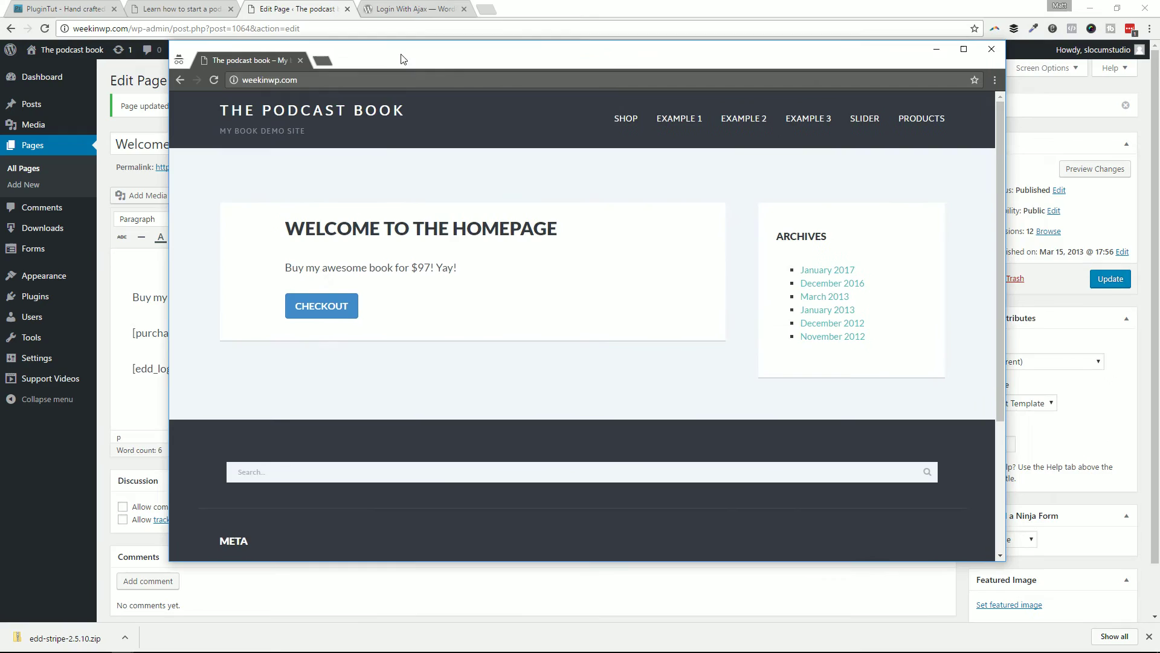
double_click(403, 59)
key(F5)
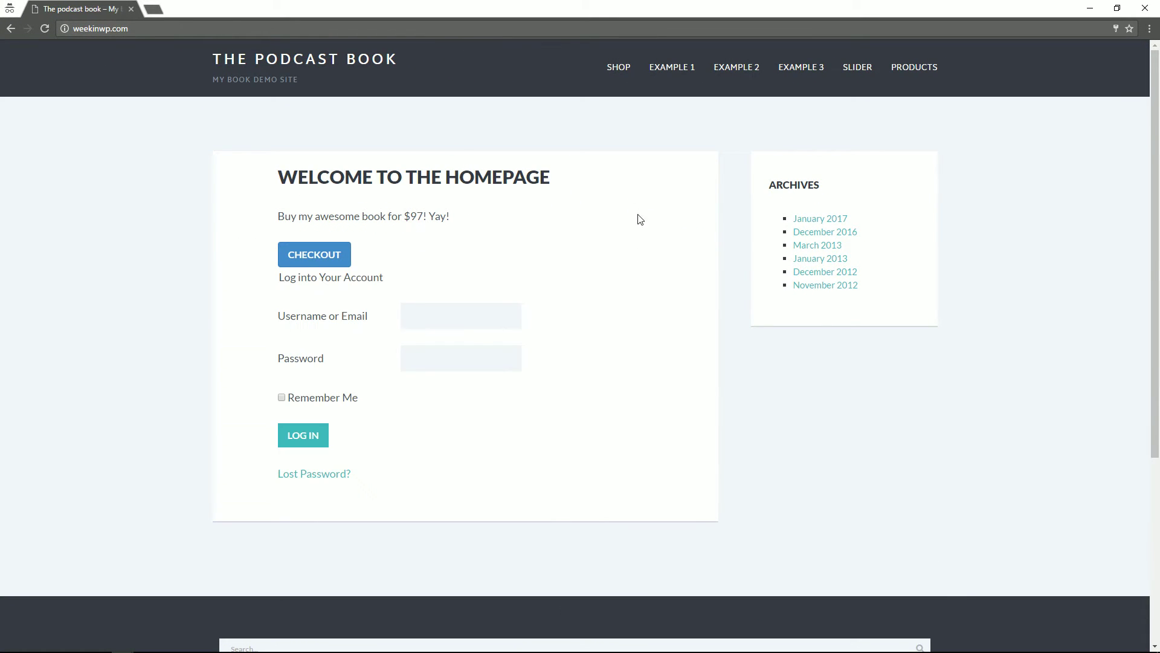
click(463, 316)
click(461, 357)
click(648, 337)
Step: Log in from the homepage form with the customer's username and password
click(459, 321)
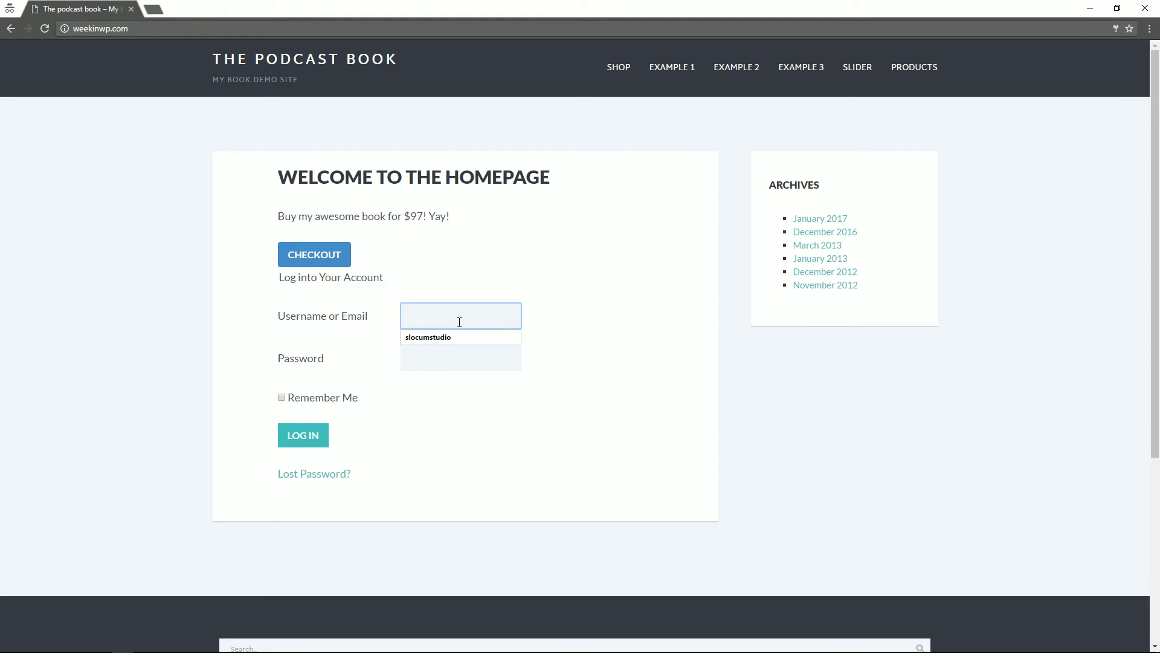
text(tombrady)
key(Tab)
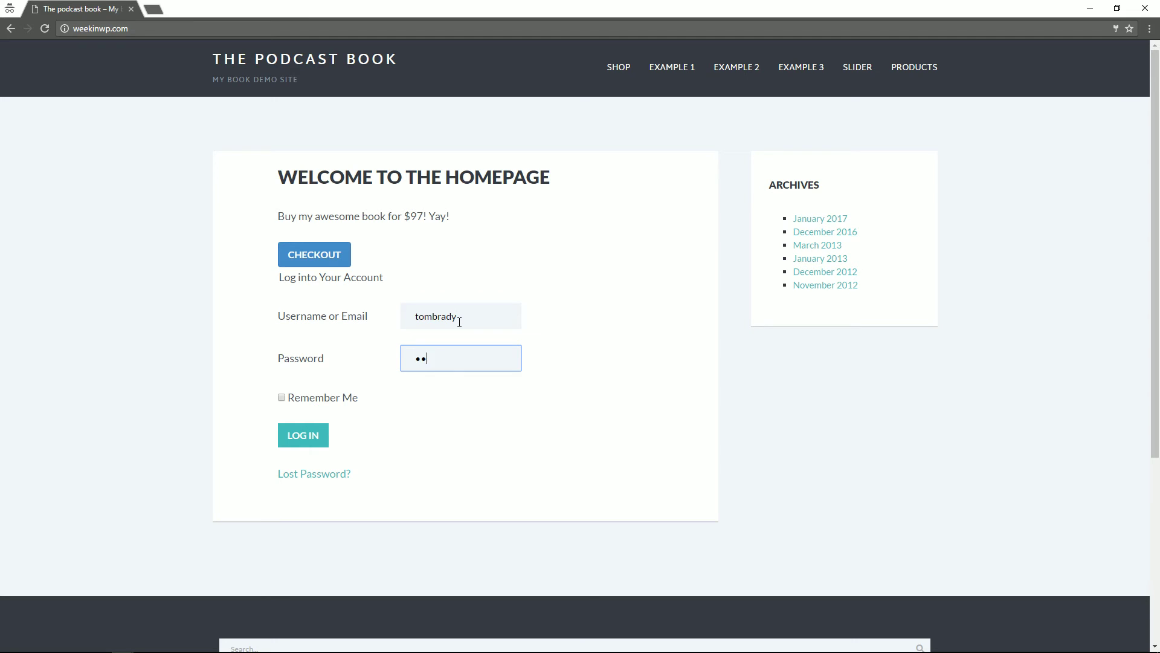
click(299, 435)
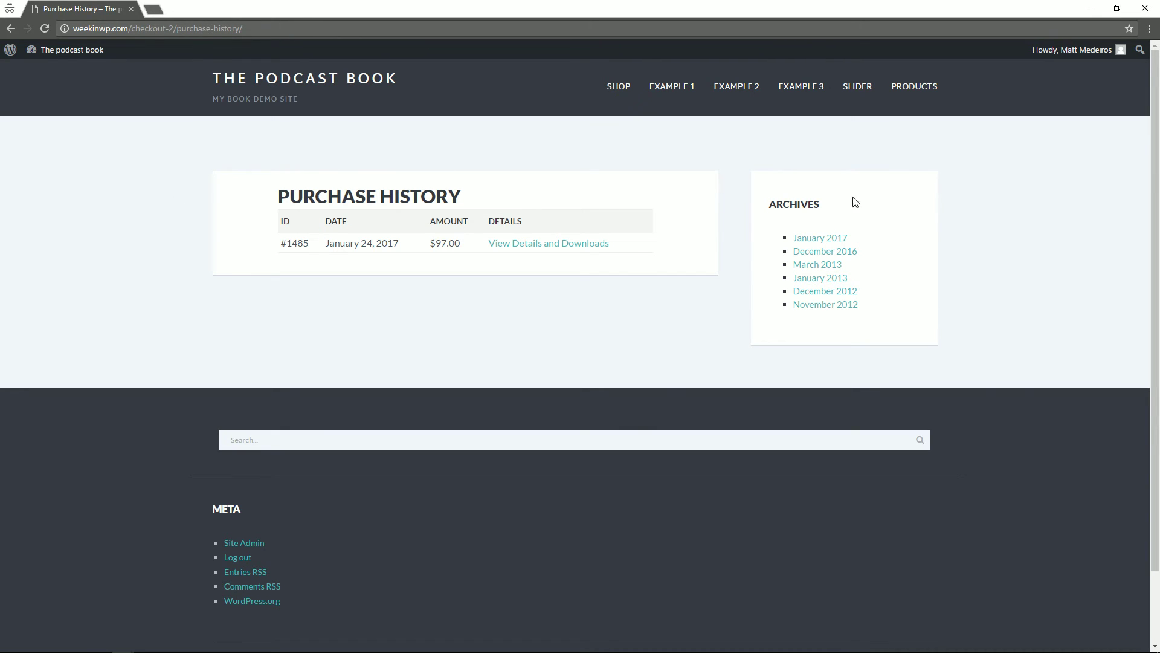
Step: Review the purchase's details and downloads, then log out and return to the homepage
click(522, 250)
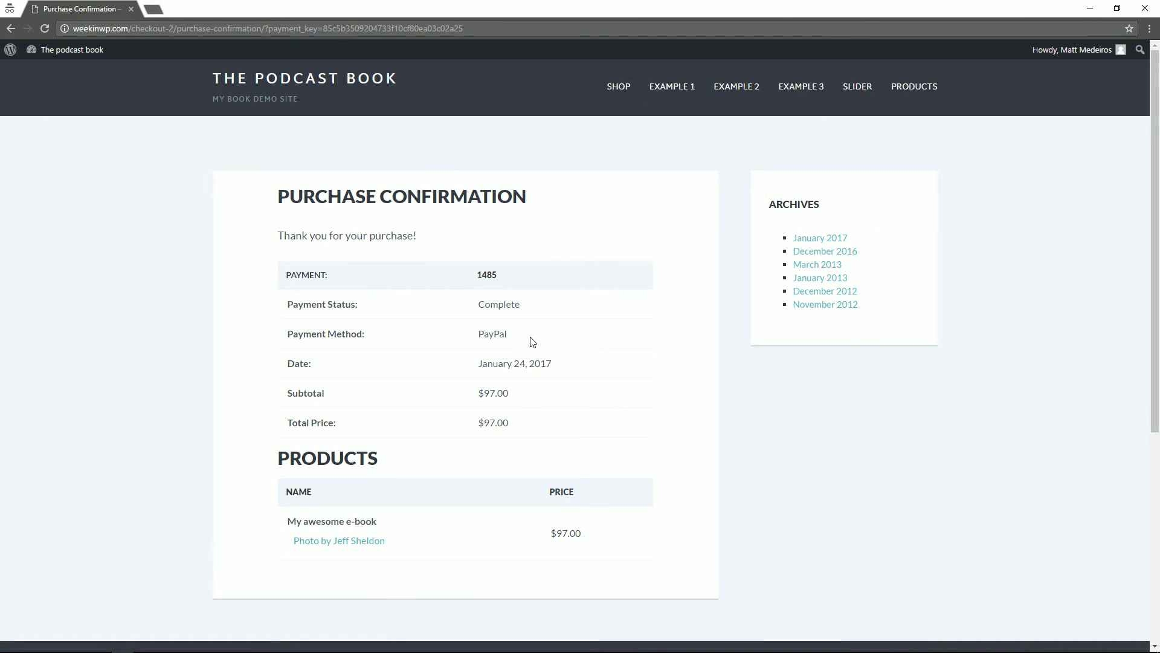
scroll(533, 342, down, 3)
scroll(458, 252, up, 3)
click(369, 79)
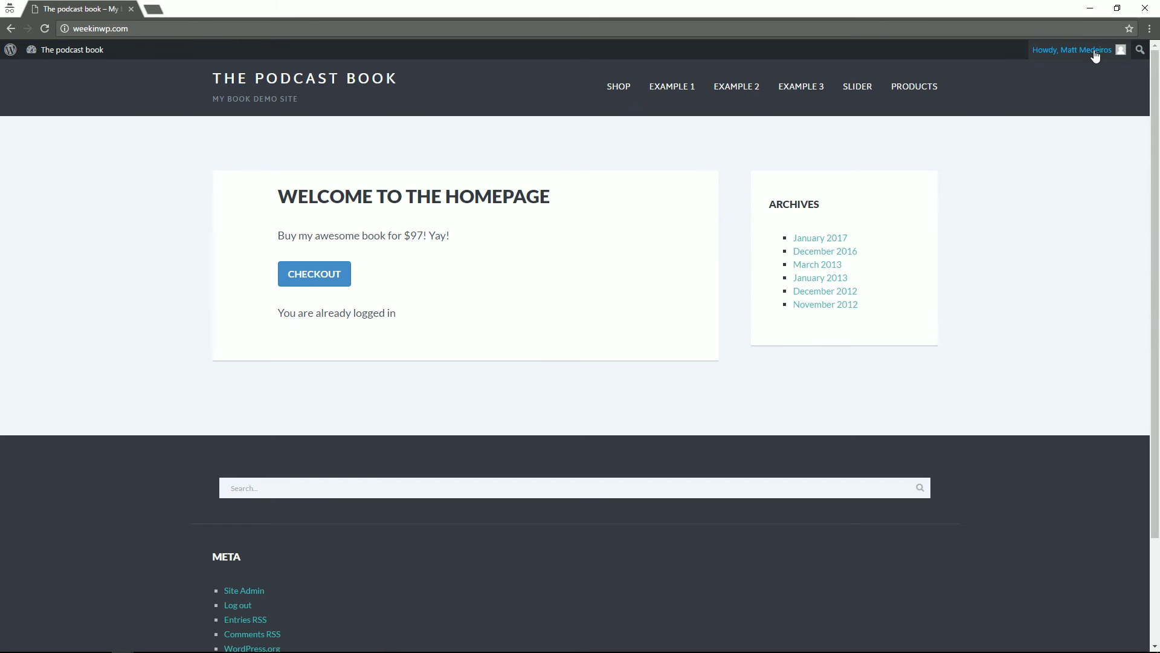
mouse_move(1081, 49)
click(1049, 122)
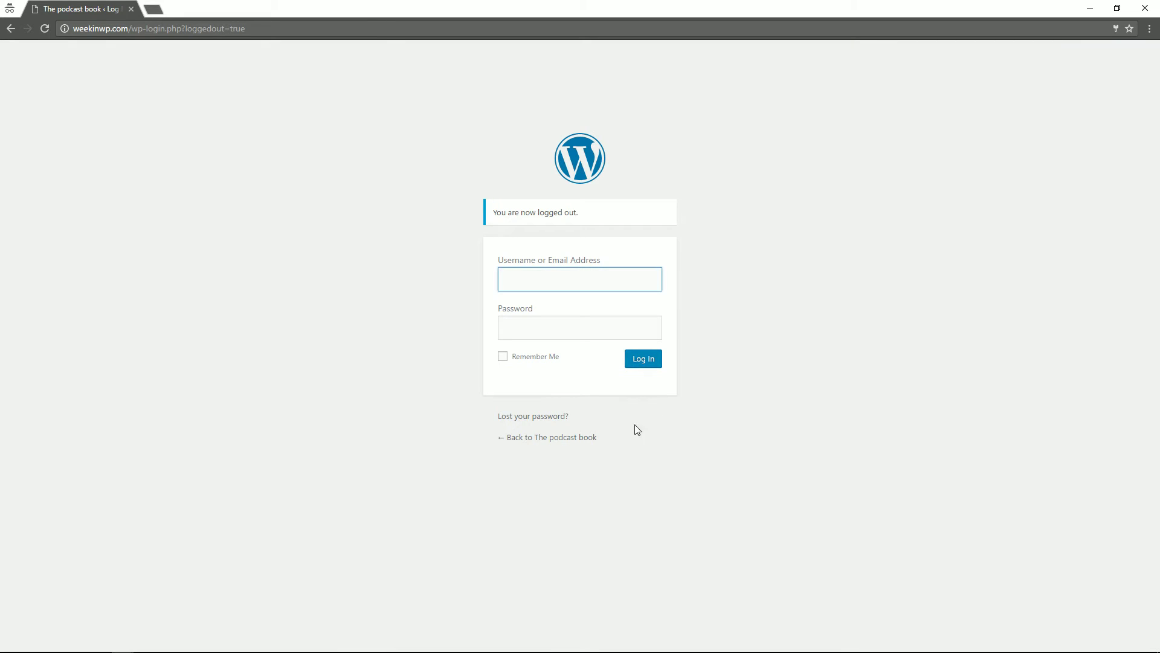
click(565, 444)
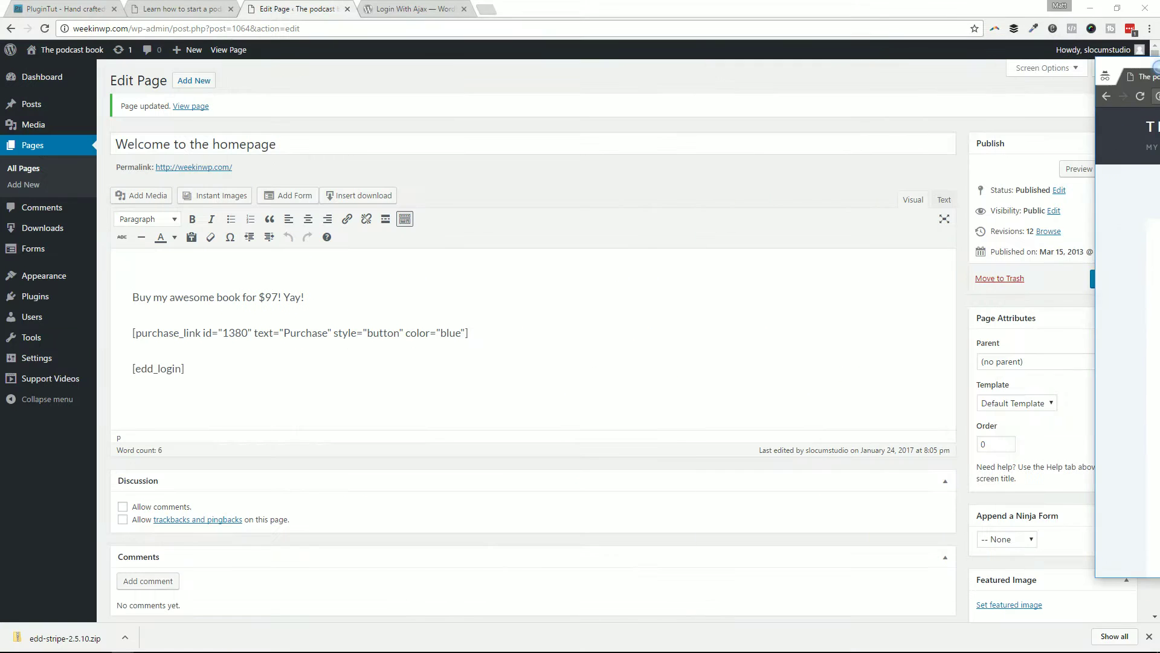
Step: Delete the [edd_login] line from the homepage and update the page
drag(214, 366, 117, 370)
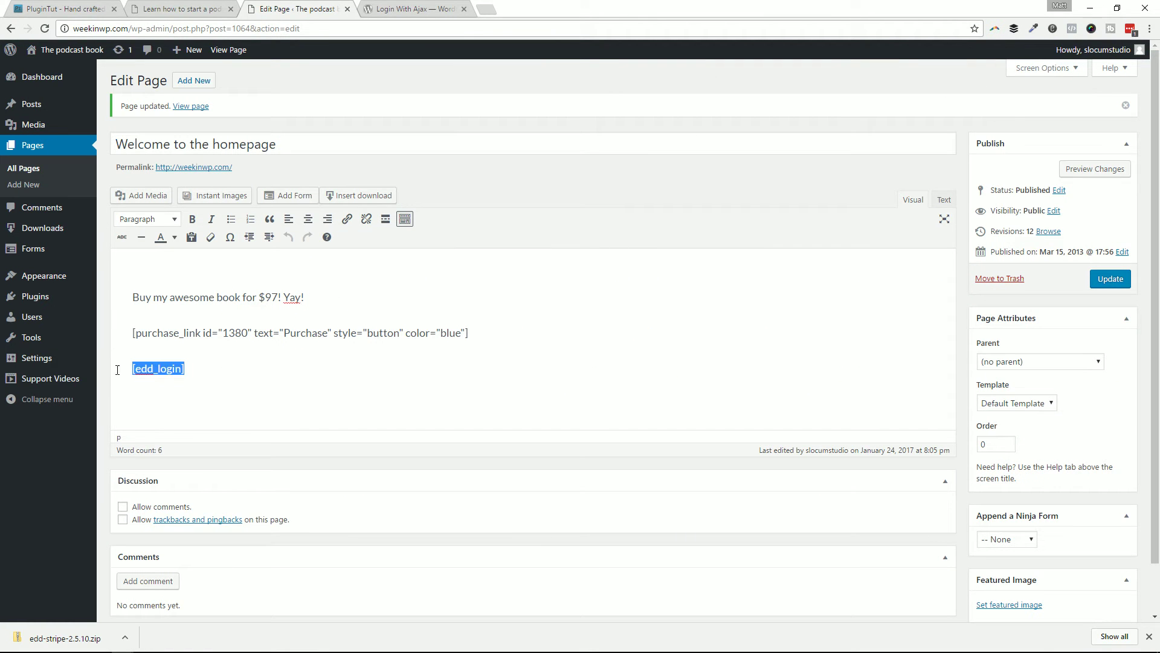
key(BackSpace)
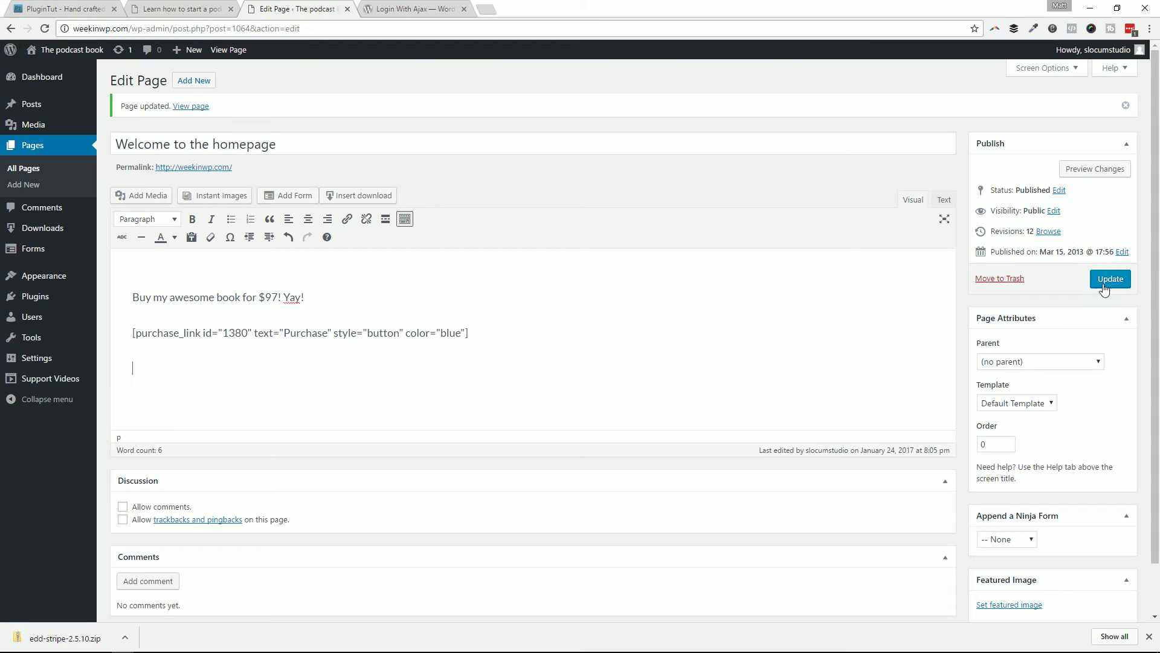
click(1109, 278)
Step: Open Plugins > Installed Plugins and scroll through the list
mouse_move(27, 297)
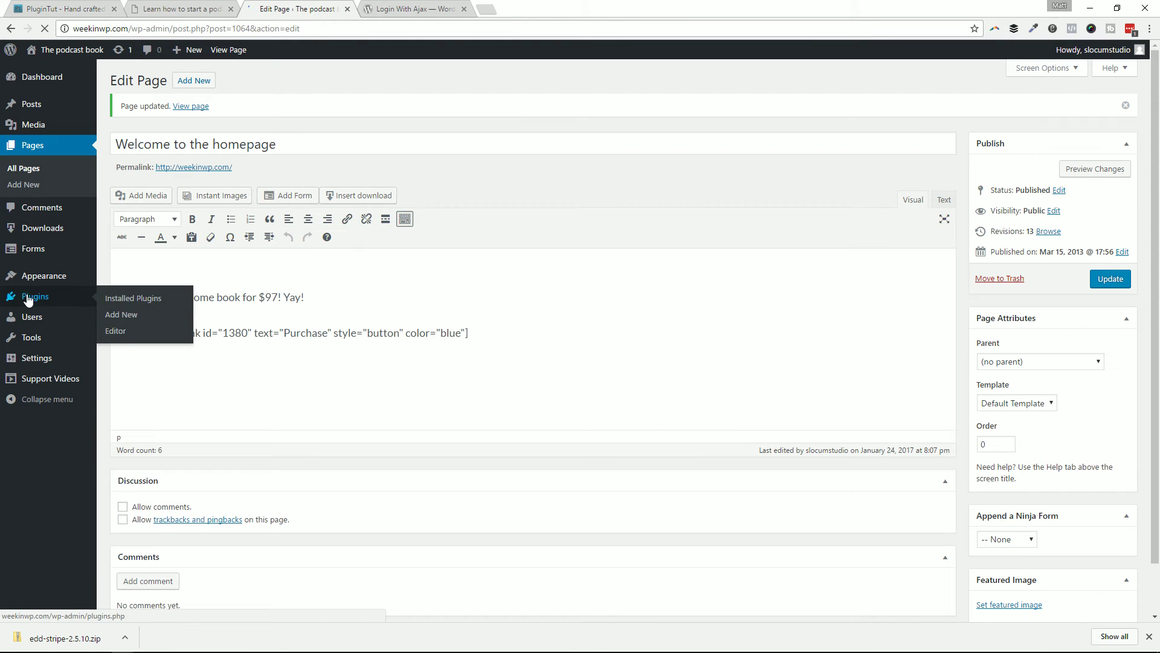
click(115, 302)
scroll(228, 355, down, 3)
scroll(228, 355, down, 7)
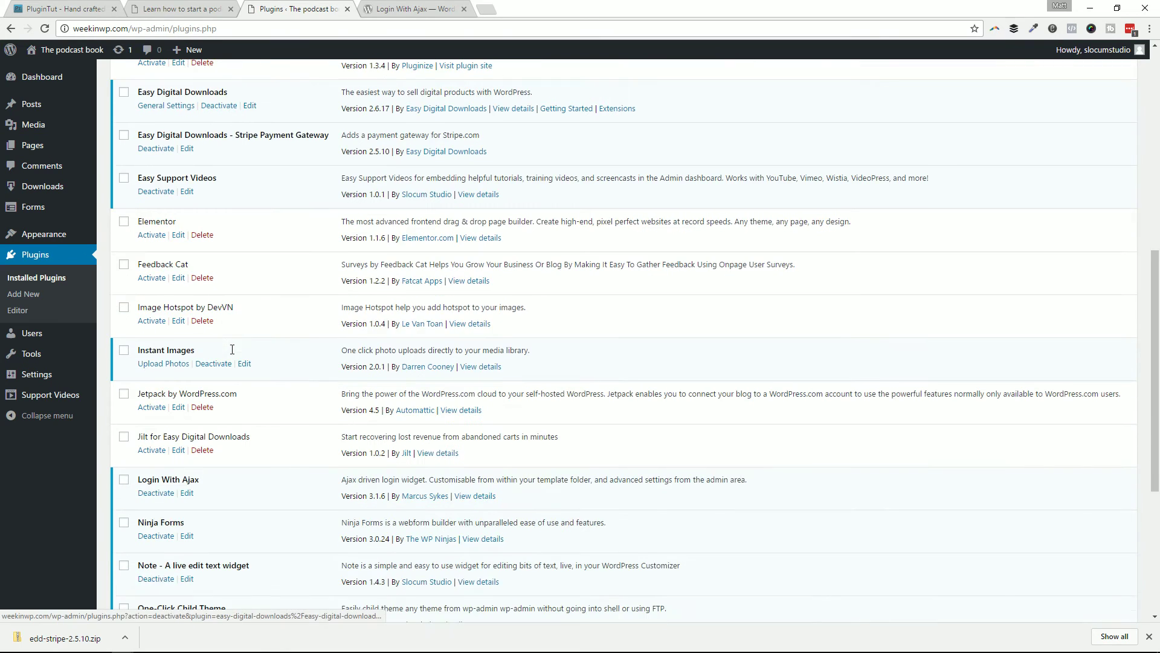
scroll(229, 353, down, 3)
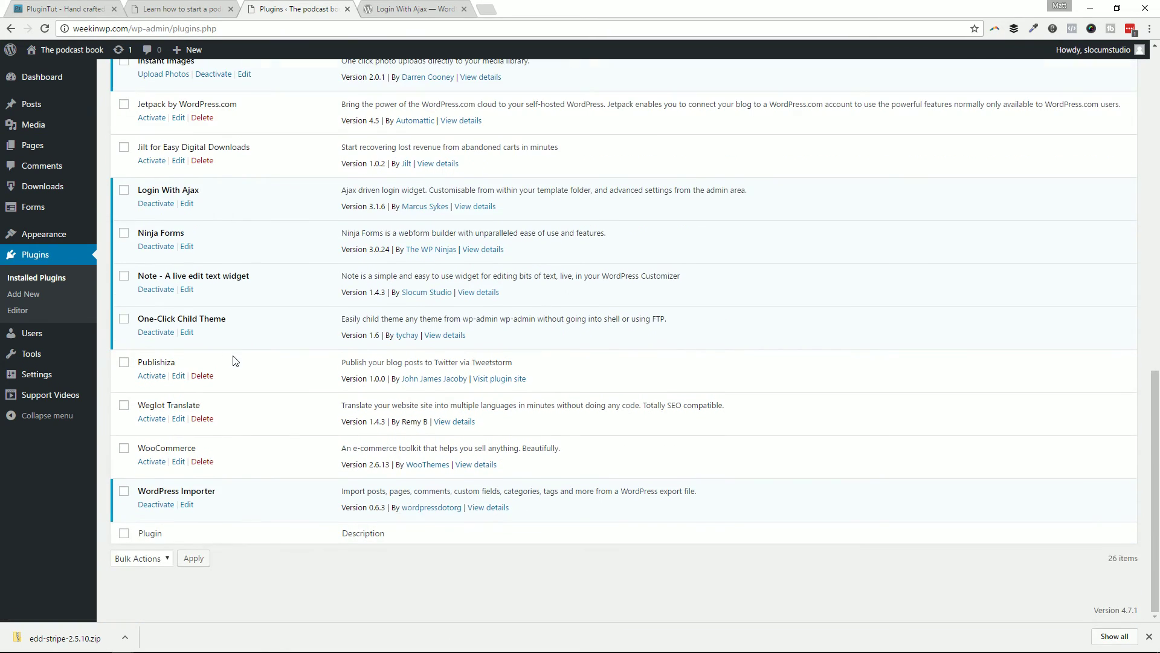
scroll(224, 362, up, 3)
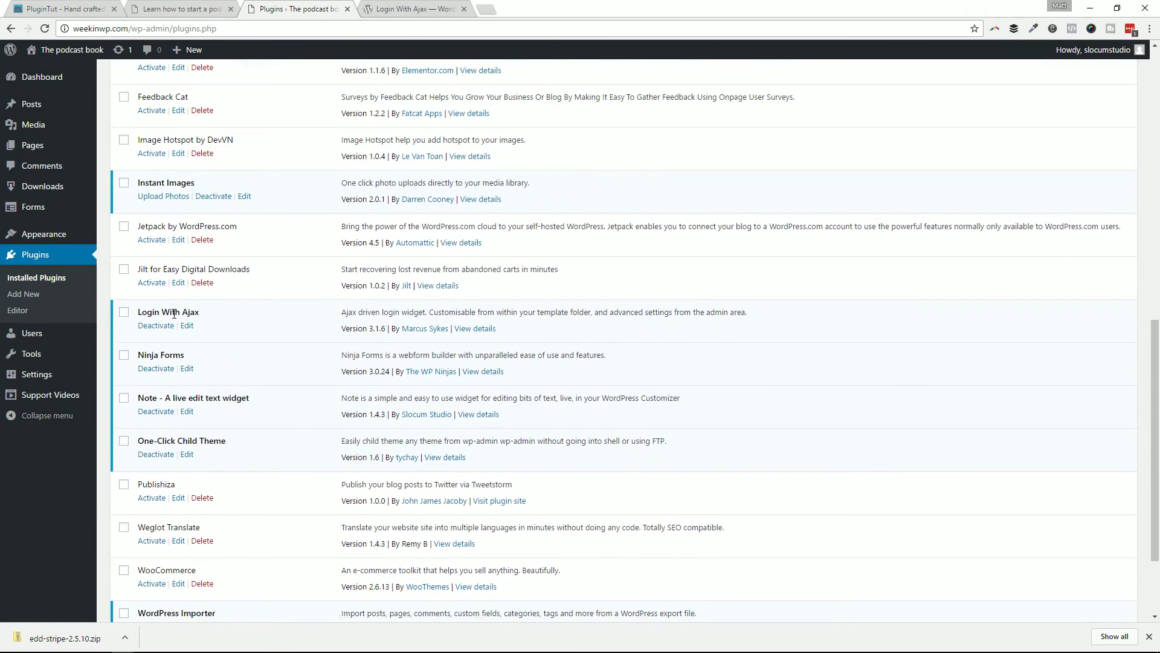
scroll(198, 315, up, 10)
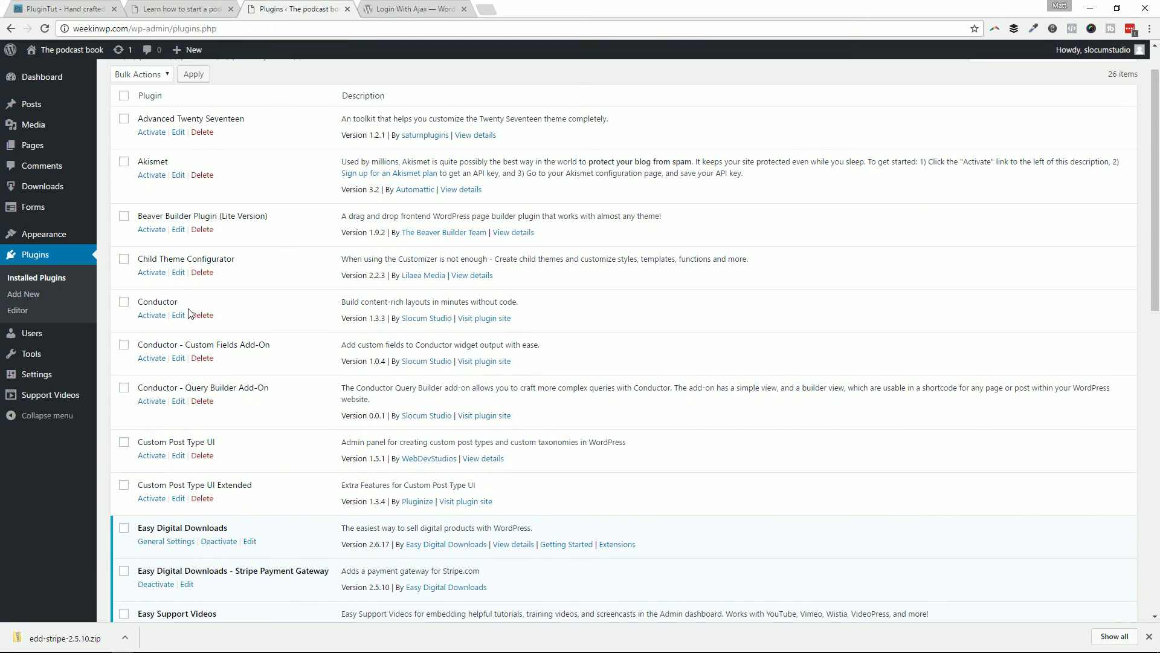
scroll(191, 312, down, 10)
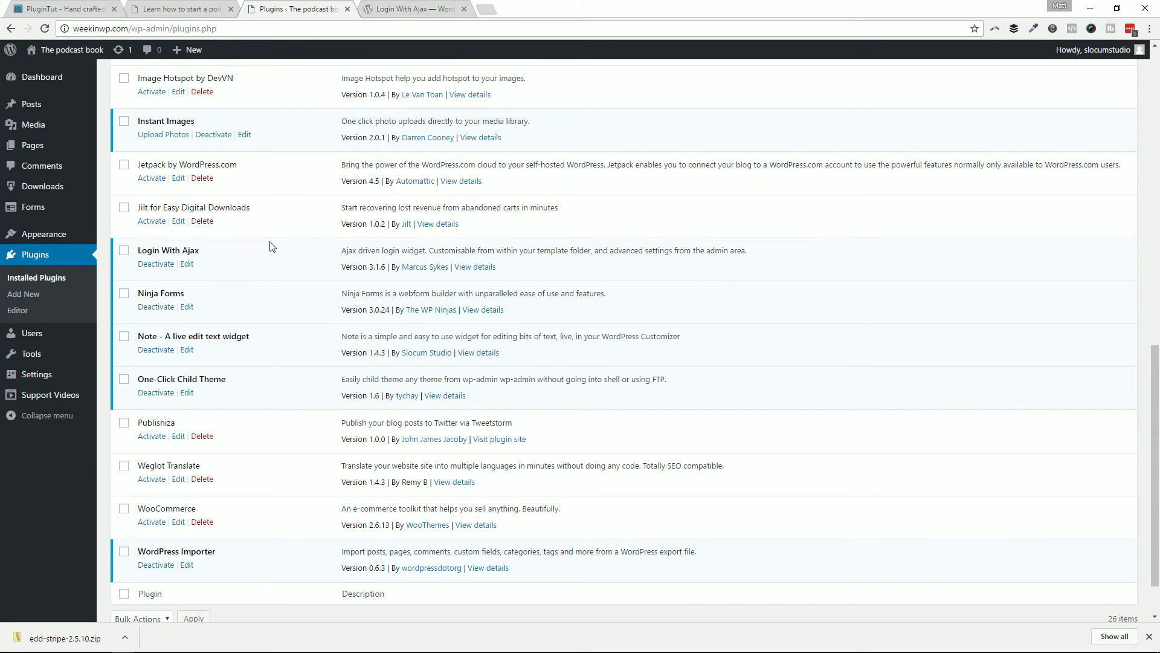
Step: In Widgets, place Login With Ajax below Archives in the Primary Sidebar and save
mouse_move(84, 235)
click(140, 268)
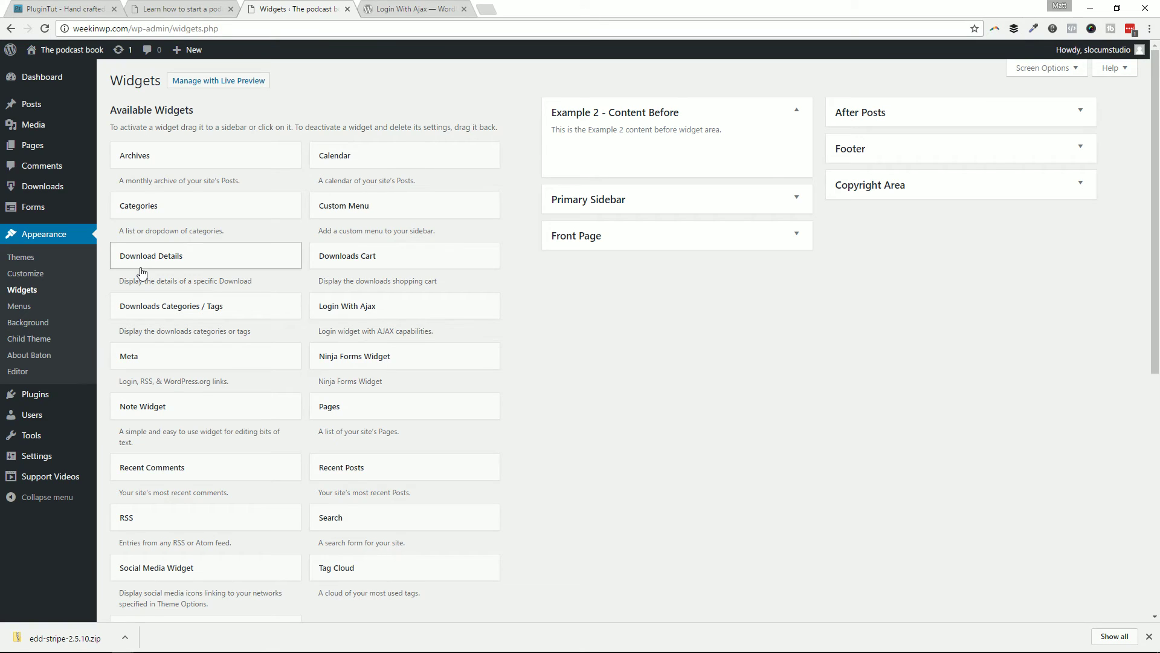
click(676, 198)
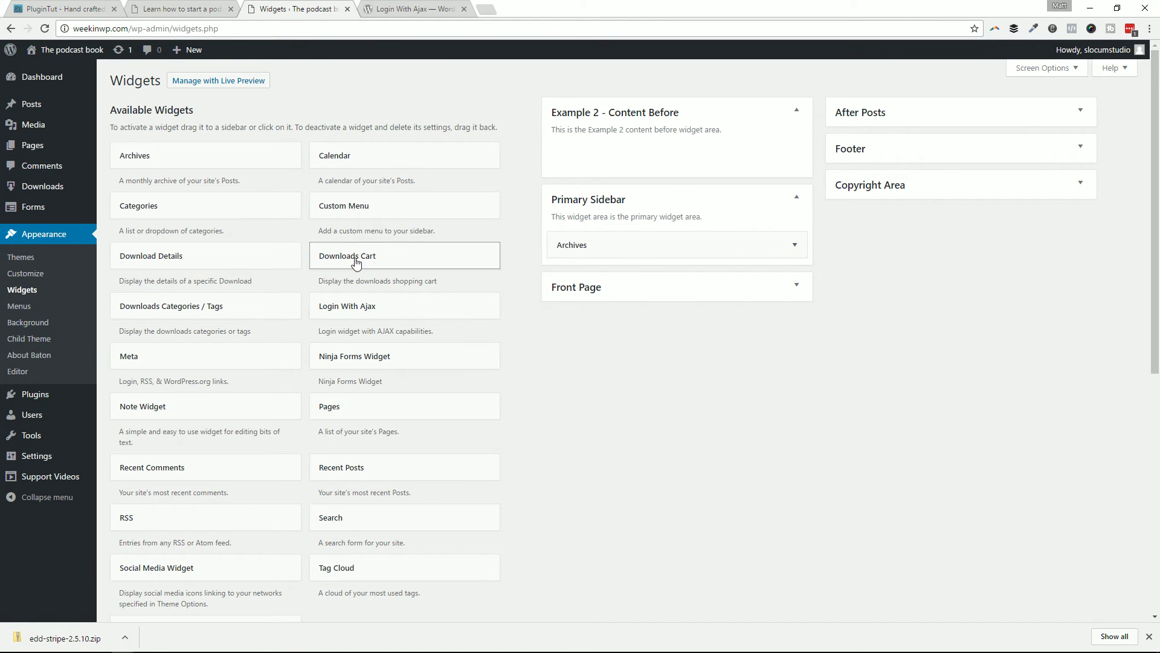
drag(348, 307, 609, 277)
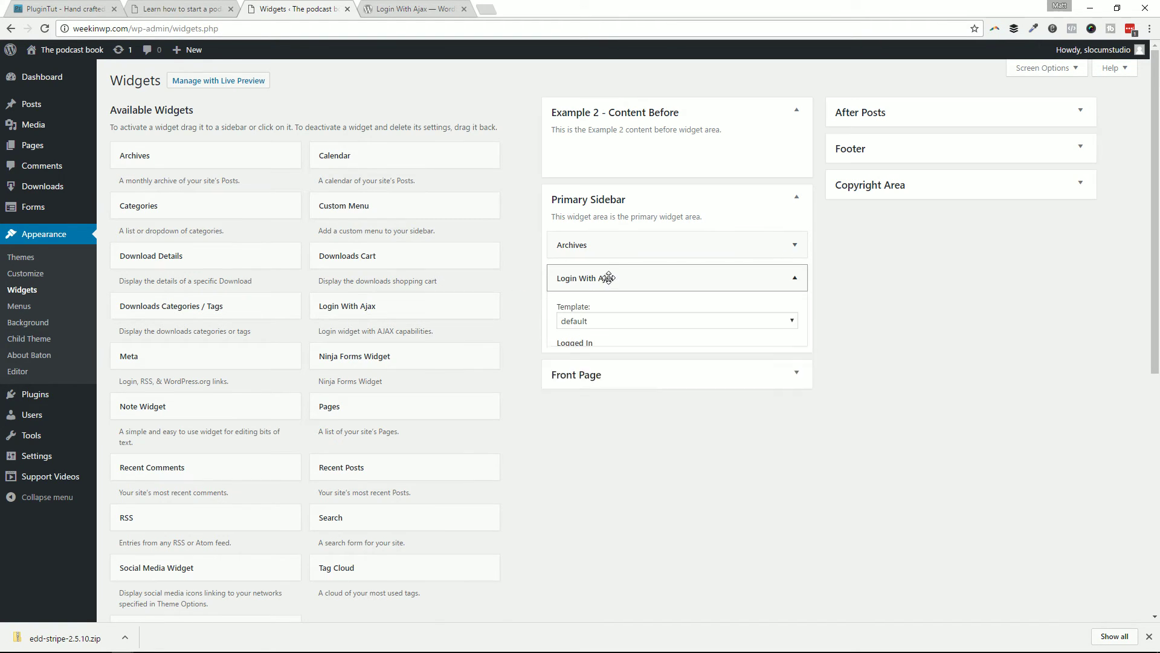
click(783, 554)
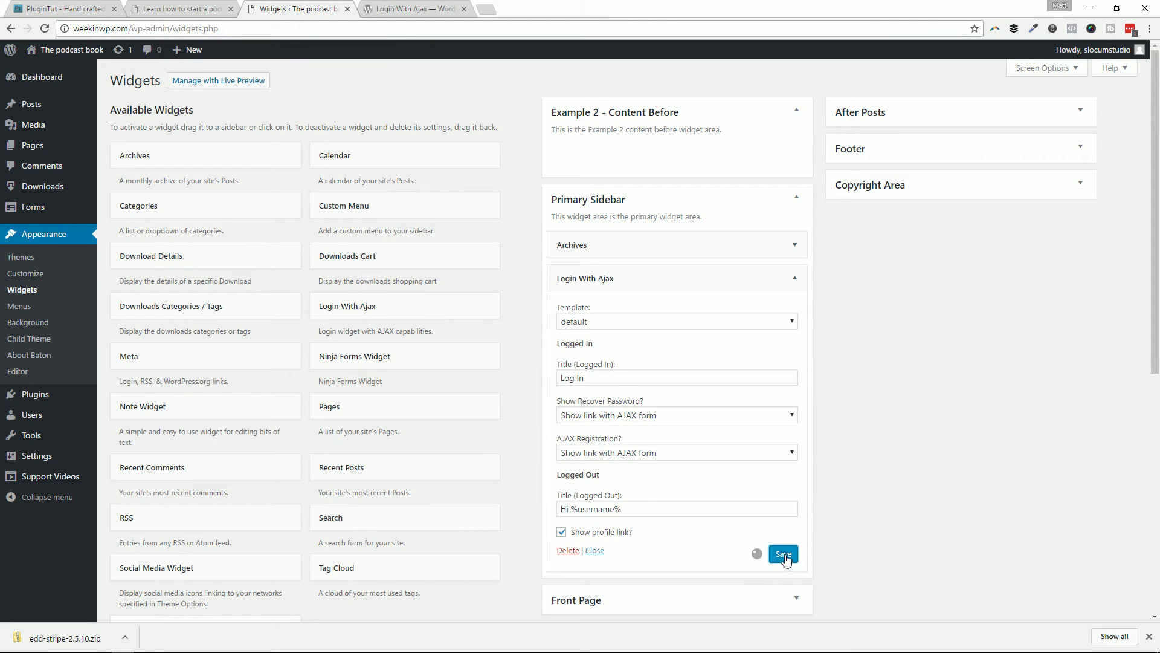
key(alt+Tab)
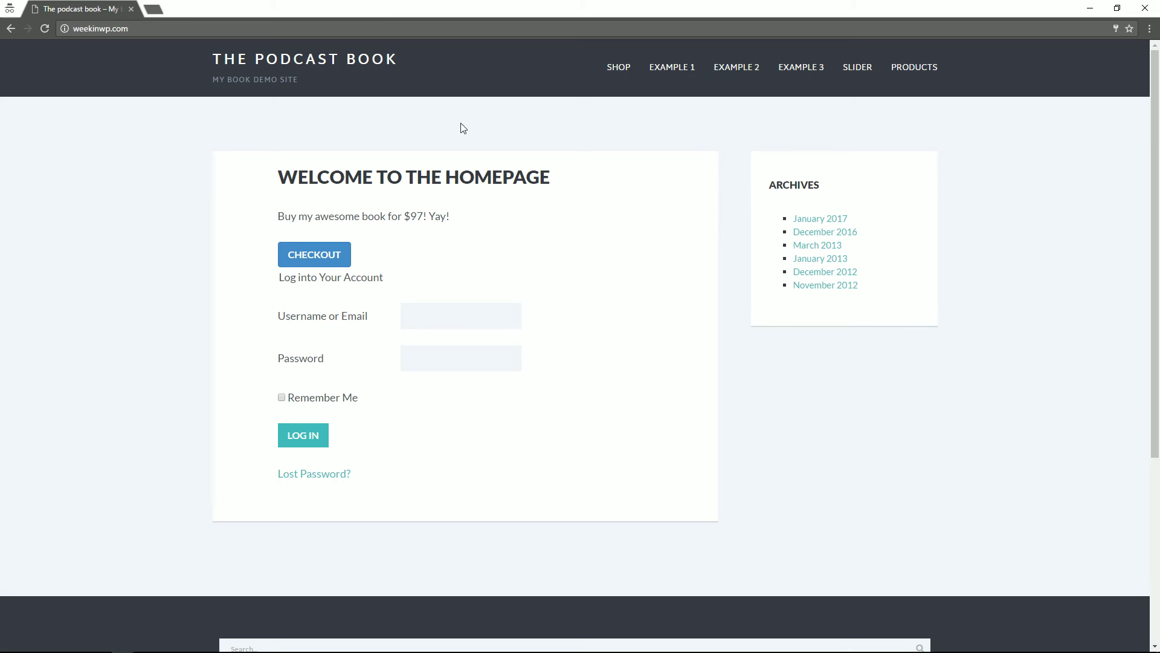
Step: Reload the homepage and try the Username and Password fields of the new sidebar Log In form
click(45, 28)
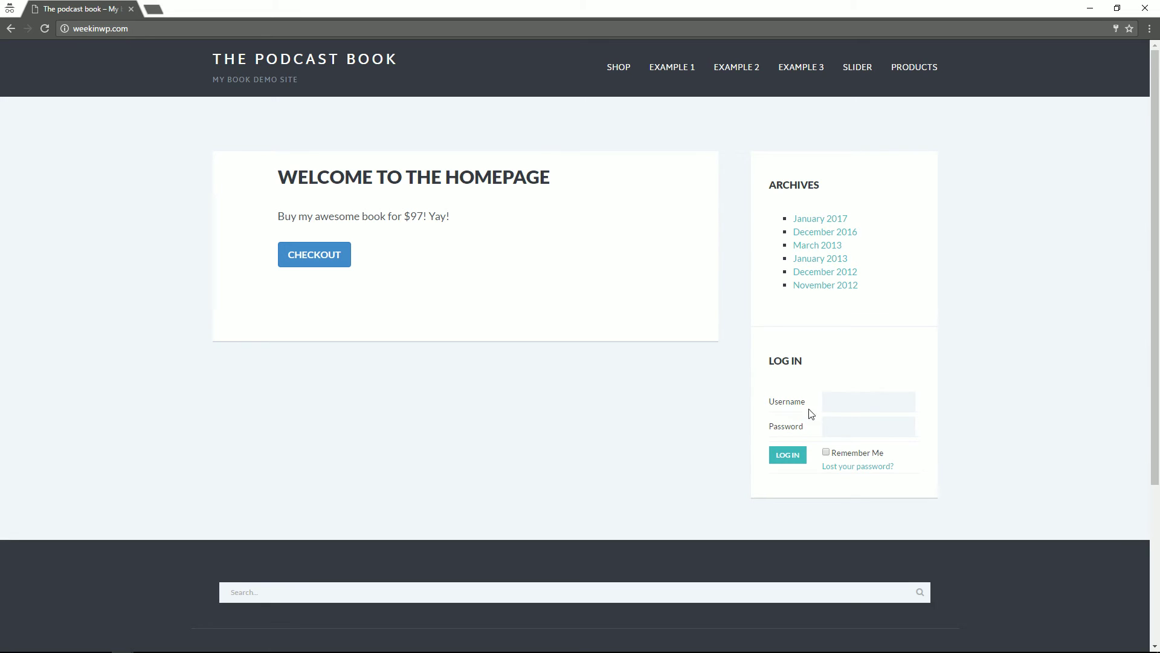
click(864, 405)
click(864, 426)
click(836, 487)
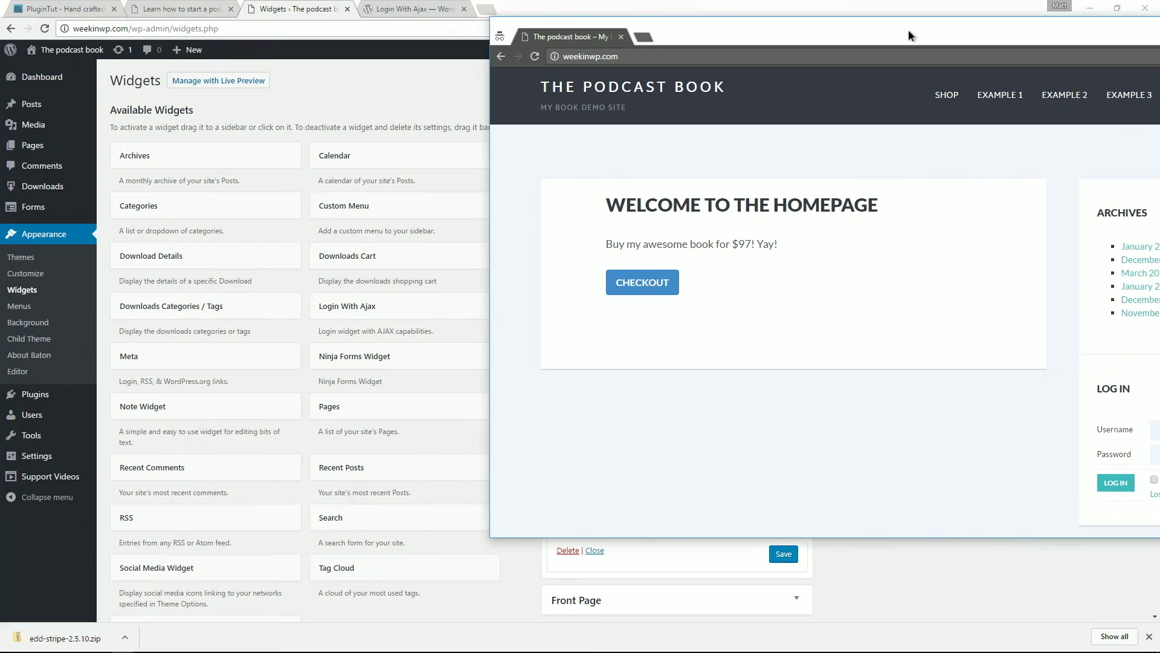
Step: Set the Login With Ajax widget template to divs-only and save the widget
drag(909, 35, 1155, 48)
drag(995, 45, 1137, 48)
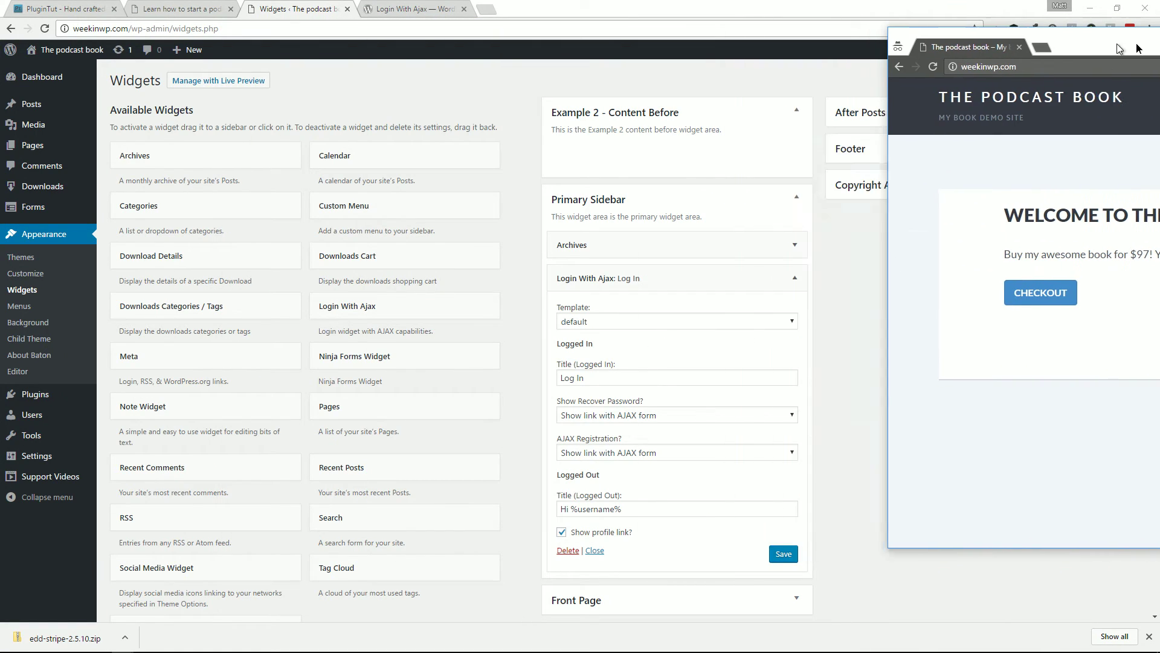
click(718, 330)
click(717, 323)
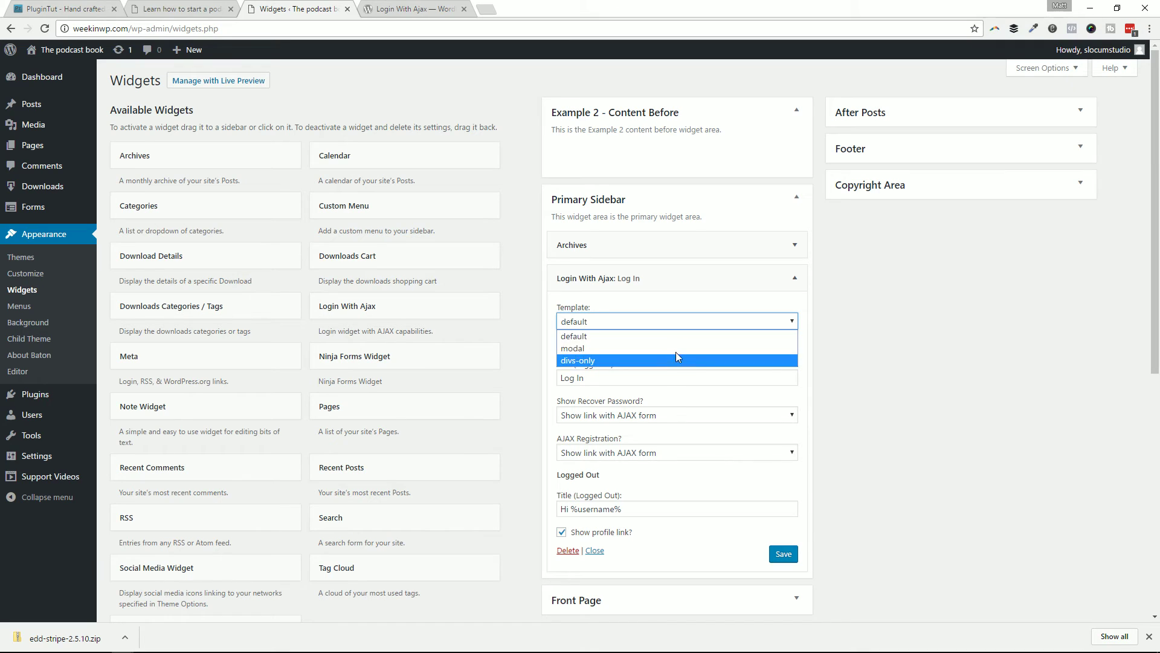
click(665, 361)
click(786, 559)
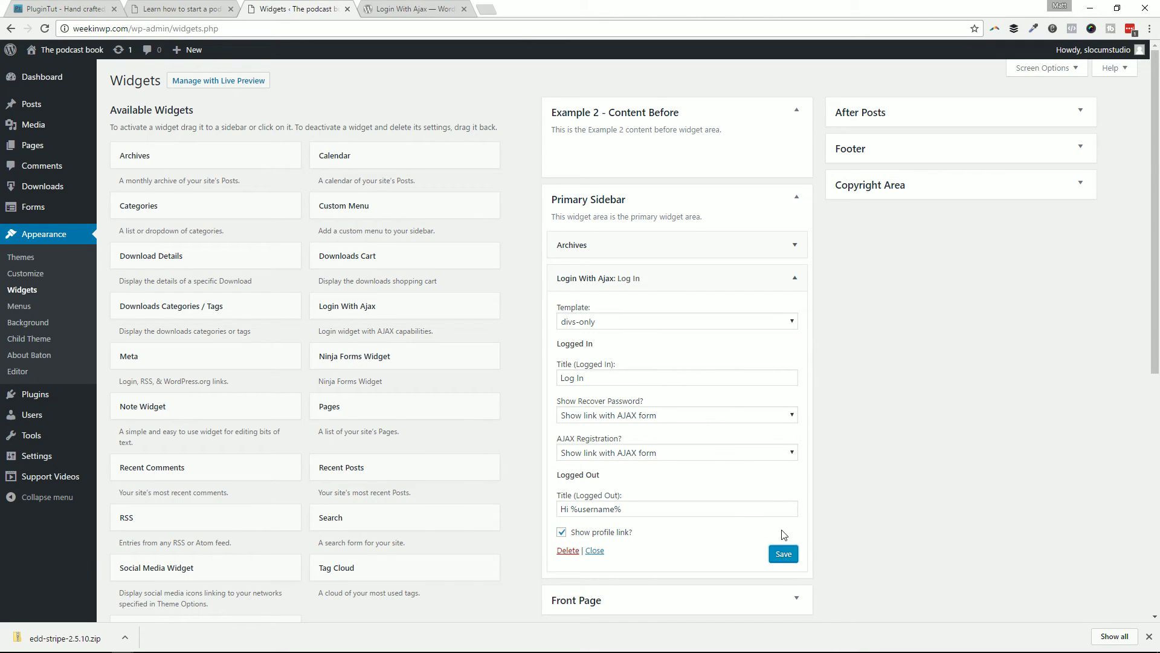
Step: After checking the live site, change the widget template to modal and save it
key(alt+Tab)
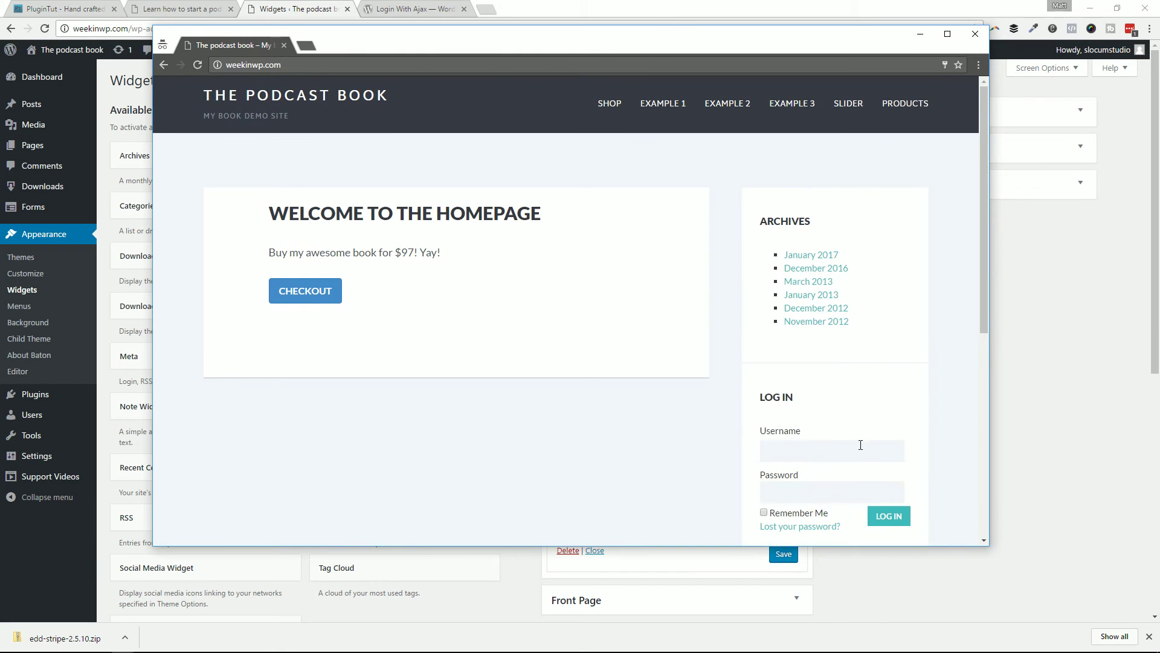
scroll(823, 438, down, 2)
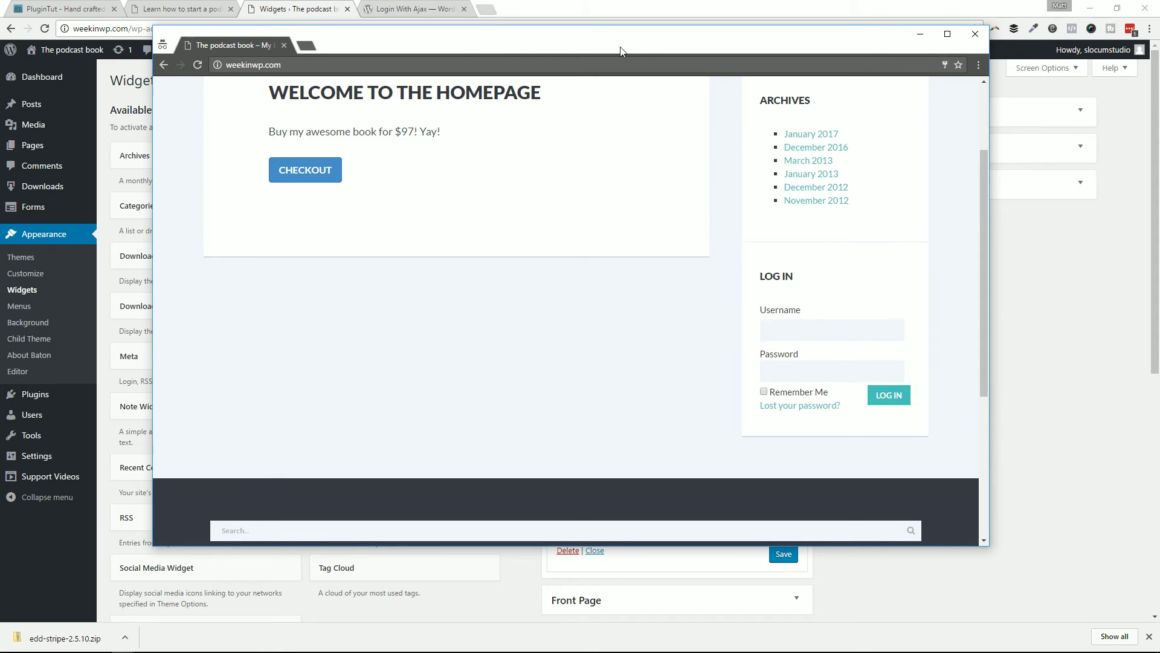
drag(620, 51, 1159, 54)
click(875, 411)
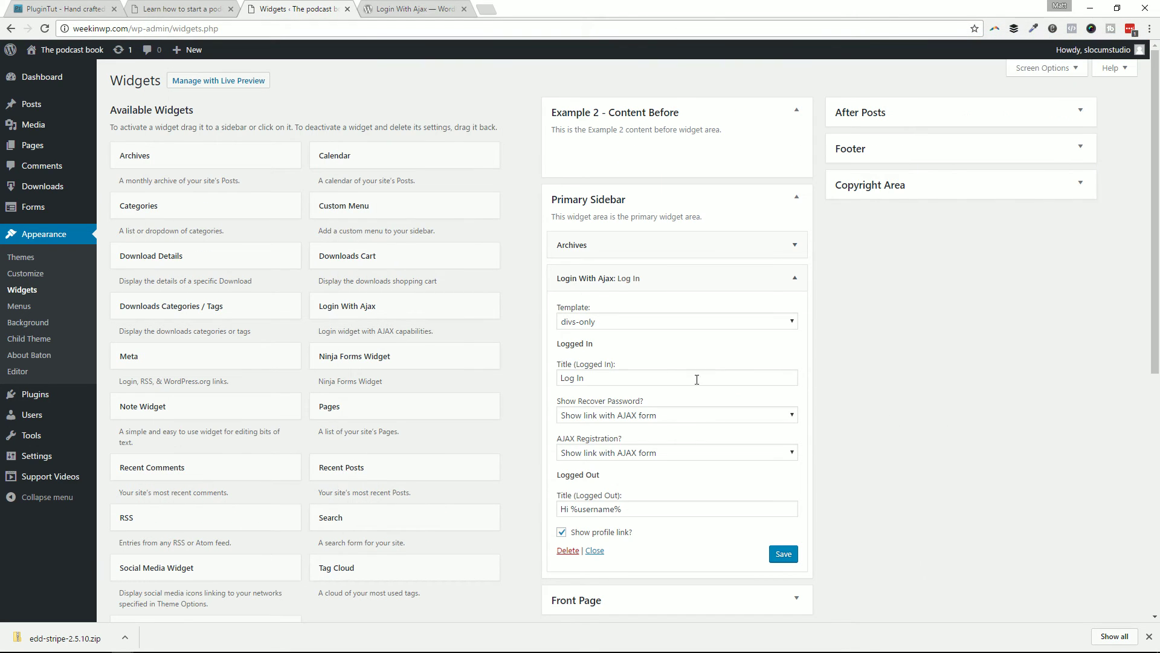
click(661, 322)
click(650, 362)
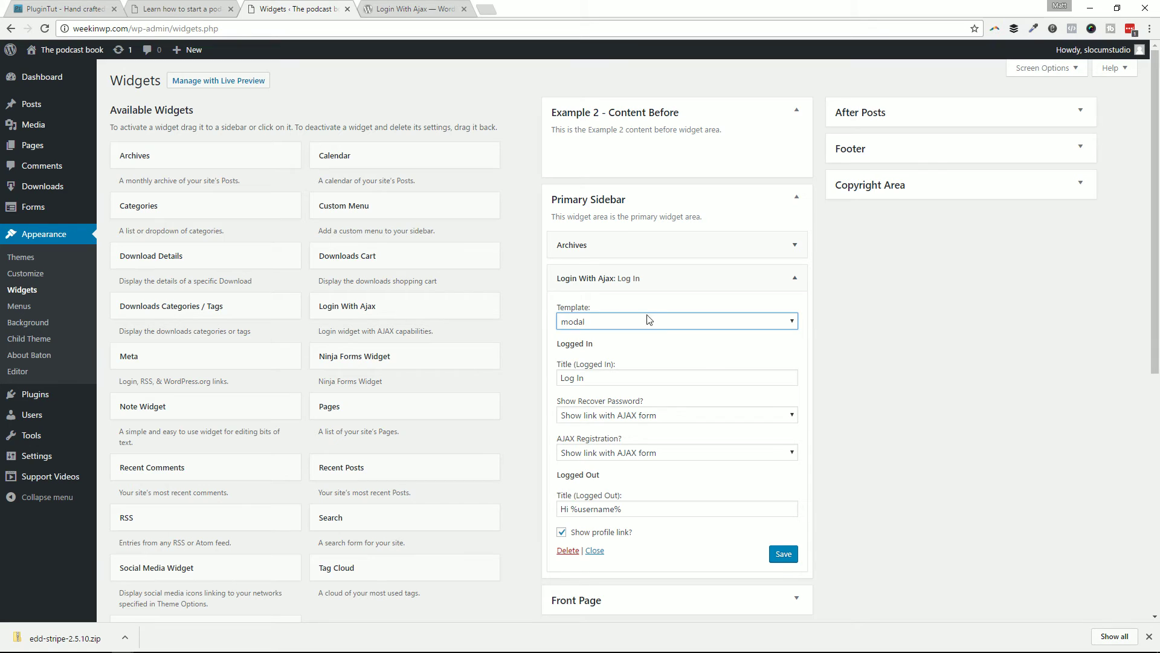
click(783, 555)
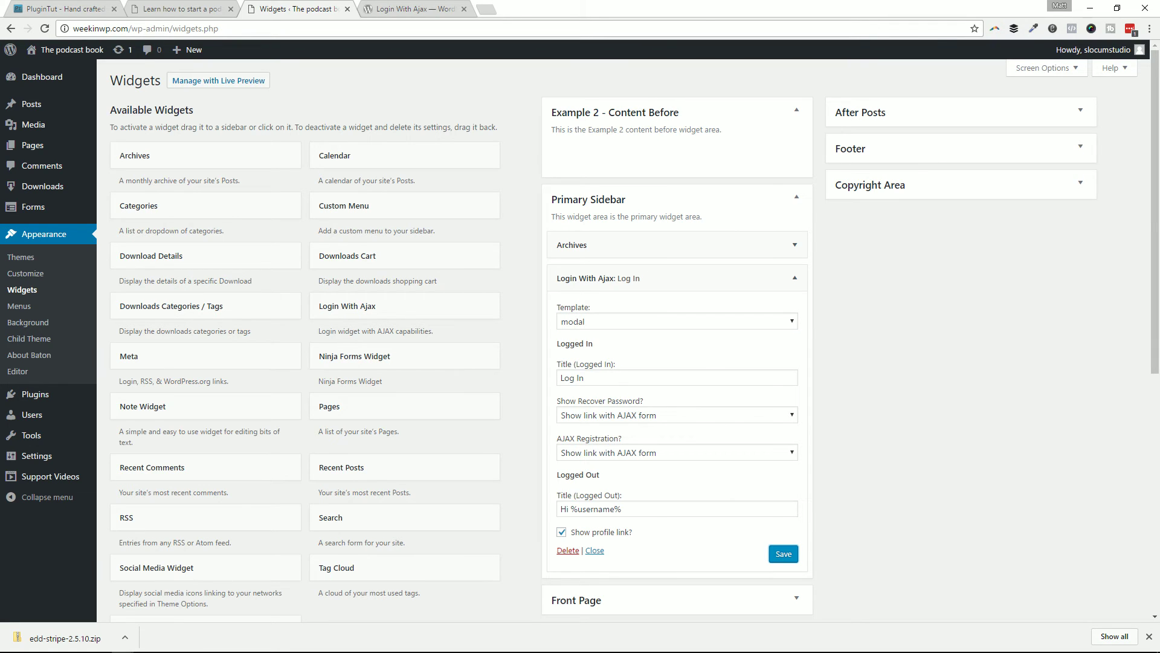
key(alt+Tab)
drag(876, 88, 203, 49)
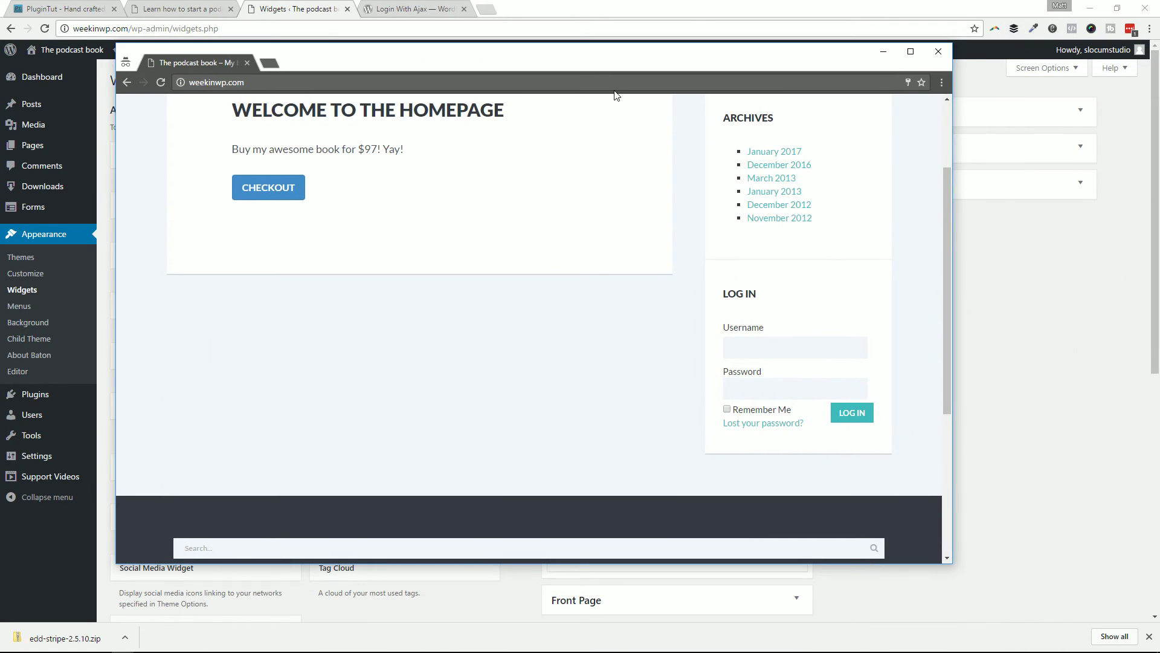
Step: Reload the homepage, open the Log In modal, and sign in with the customer's username and password
key(F5)
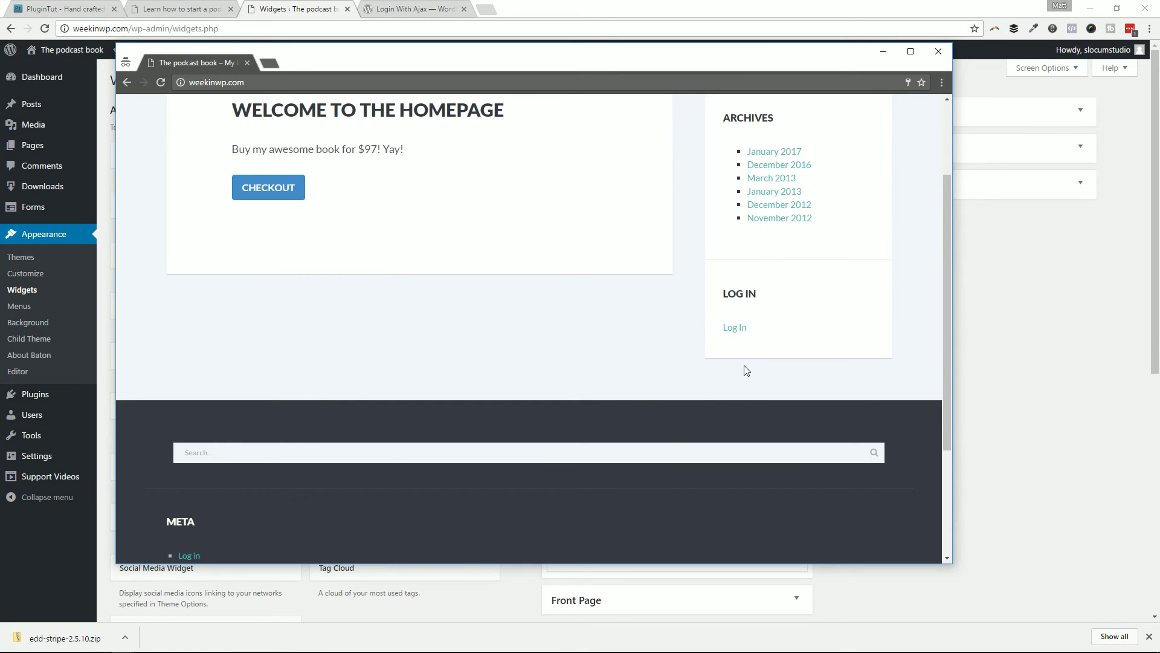
click(732, 328)
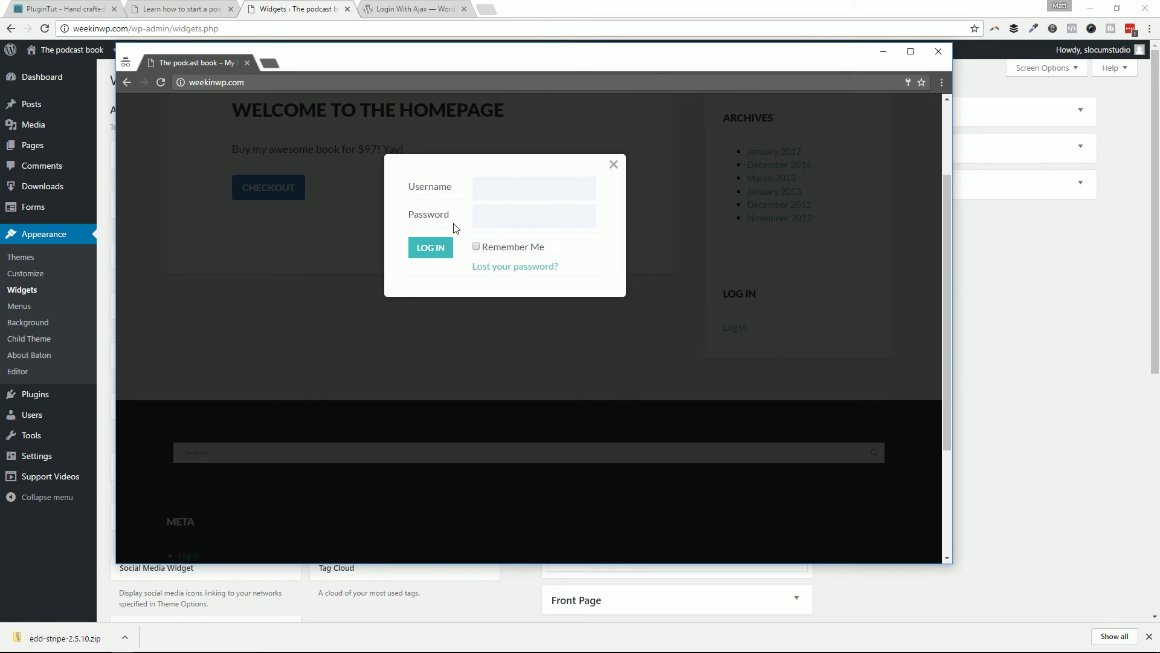
click(511, 188)
text(tombrady)
key(Tab)
text(password)
key(Return)
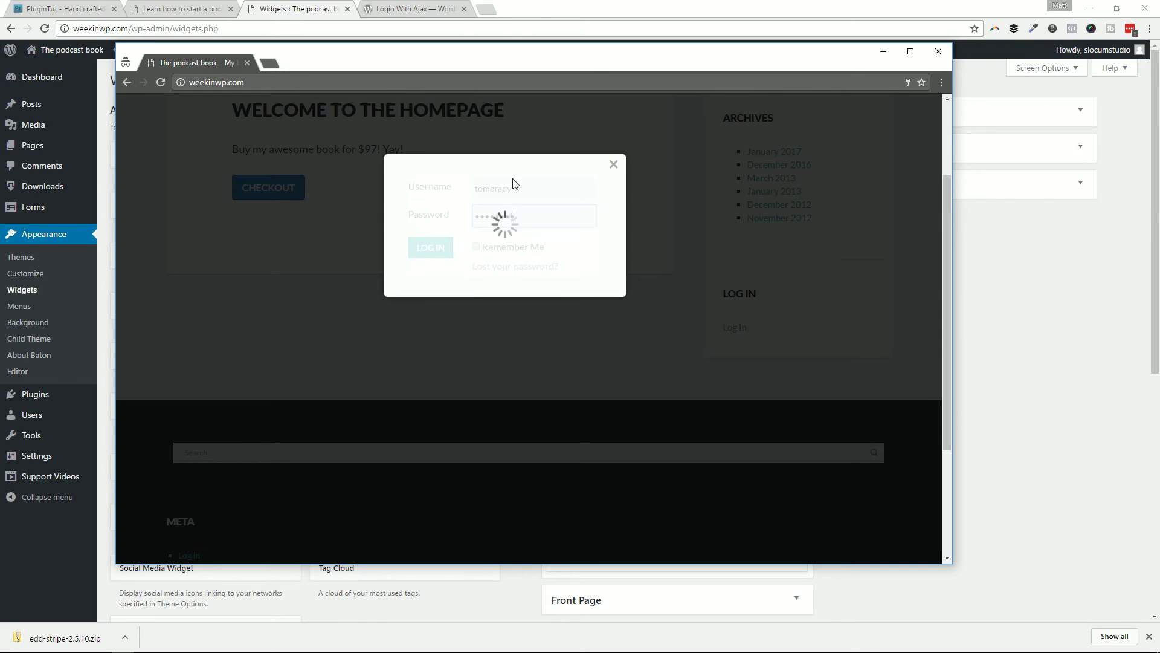
scroll(513, 224, up, 2)
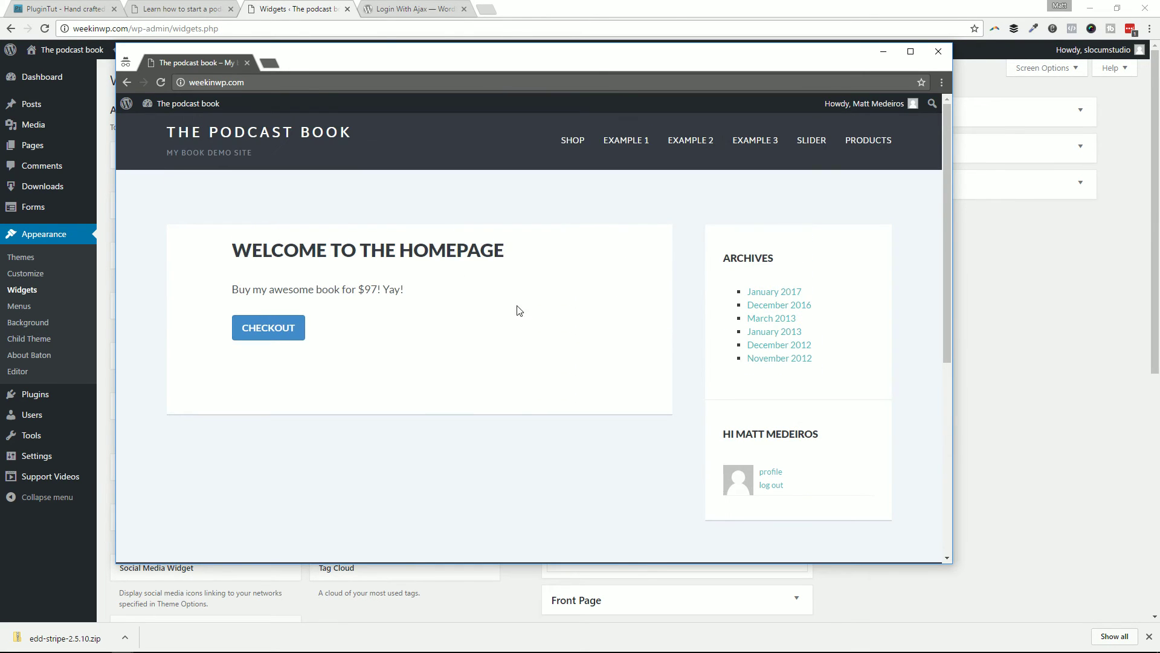
drag(493, 60, 623, 80)
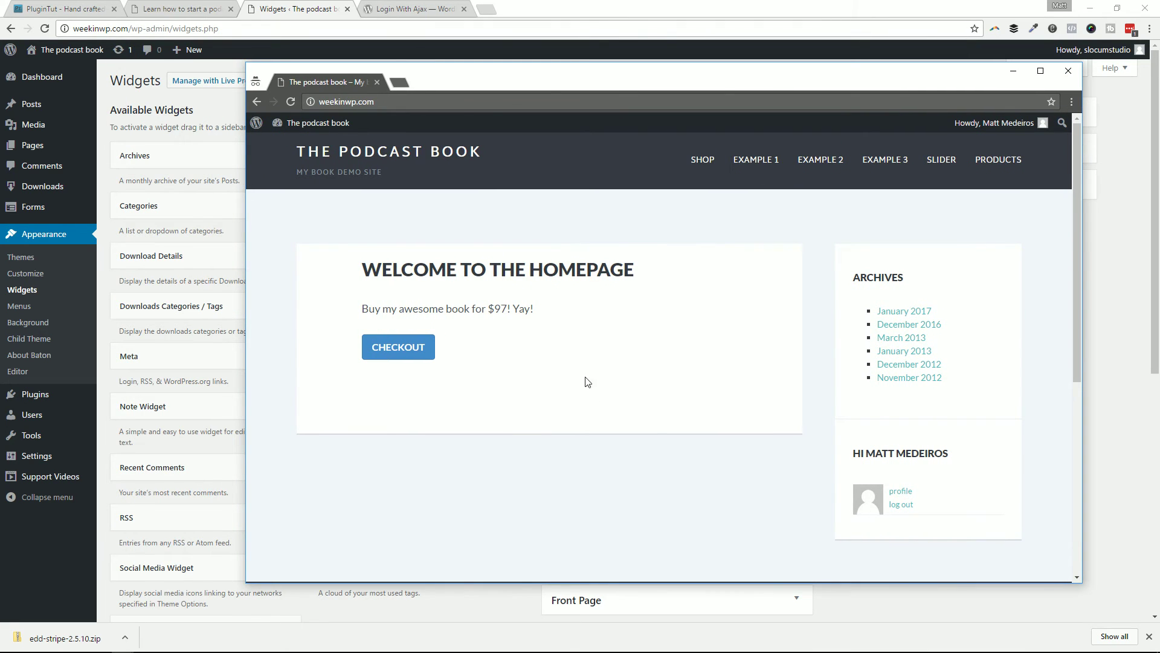
drag(549, 88, 1159, 91)
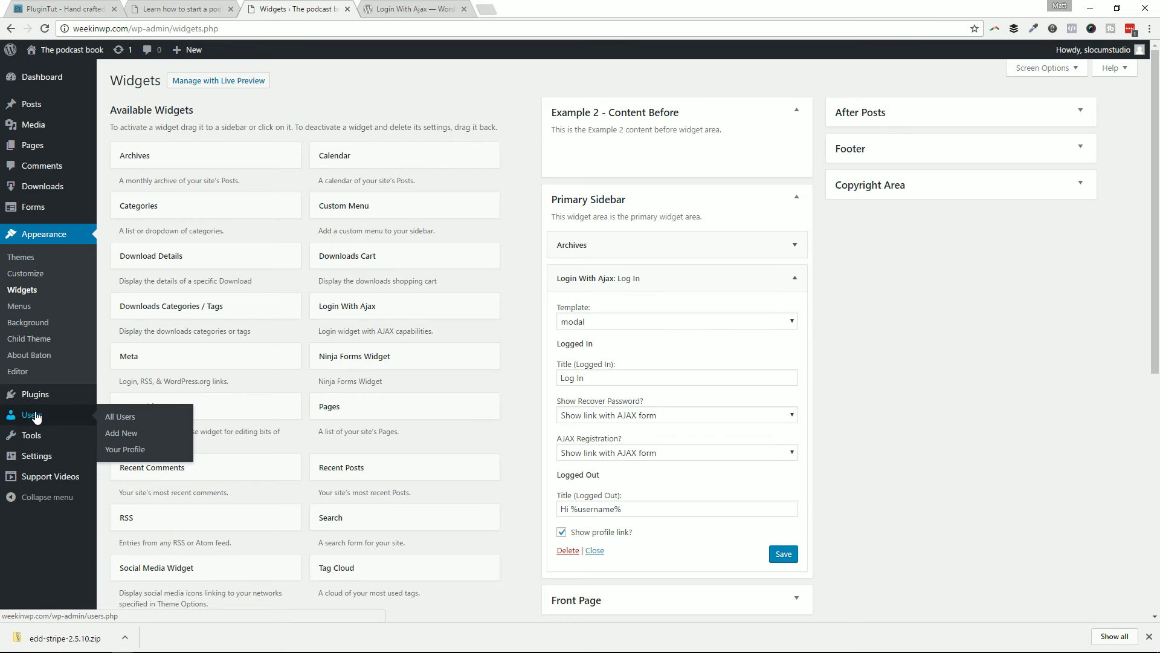
Step: Open the Login With Ajax settings page and scroll through its redirection options
mouse_move(39, 462)
click(144, 554)
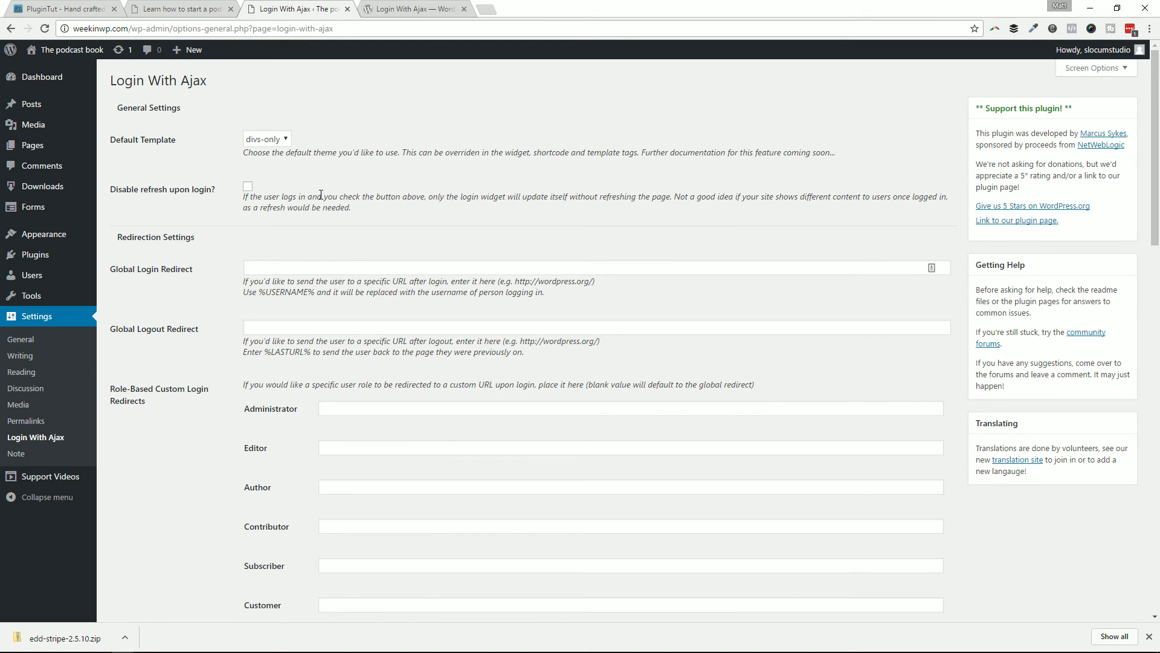
scroll(375, 116, down, 1)
scroll(281, 237, up, 1)
scroll(239, 320, down, 3)
scroll(186, 232, up, 1)
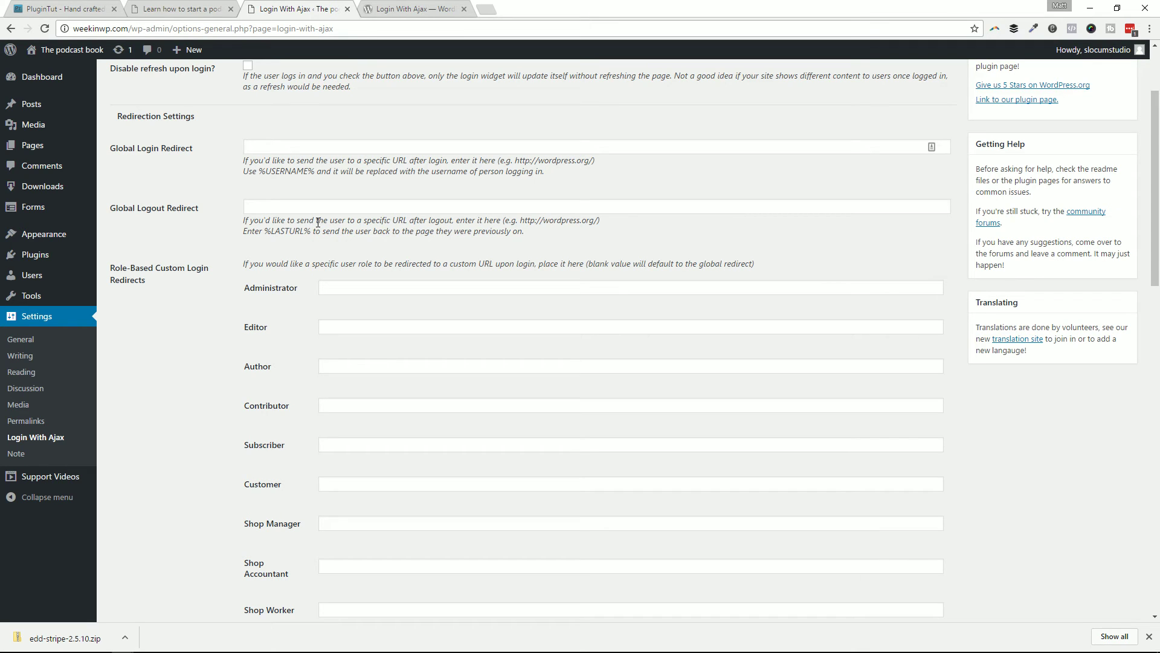
drag(1159, 79, 276, 76)
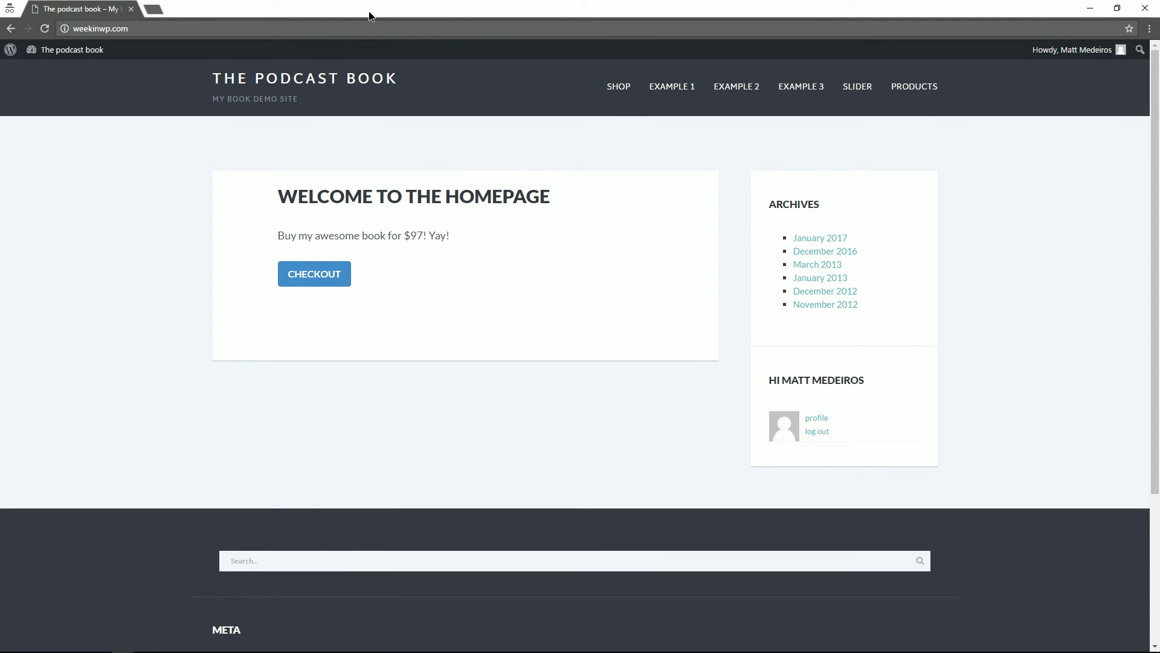
drag(365, 13, 1159, 97)
scroll(429, 233, down, 2)
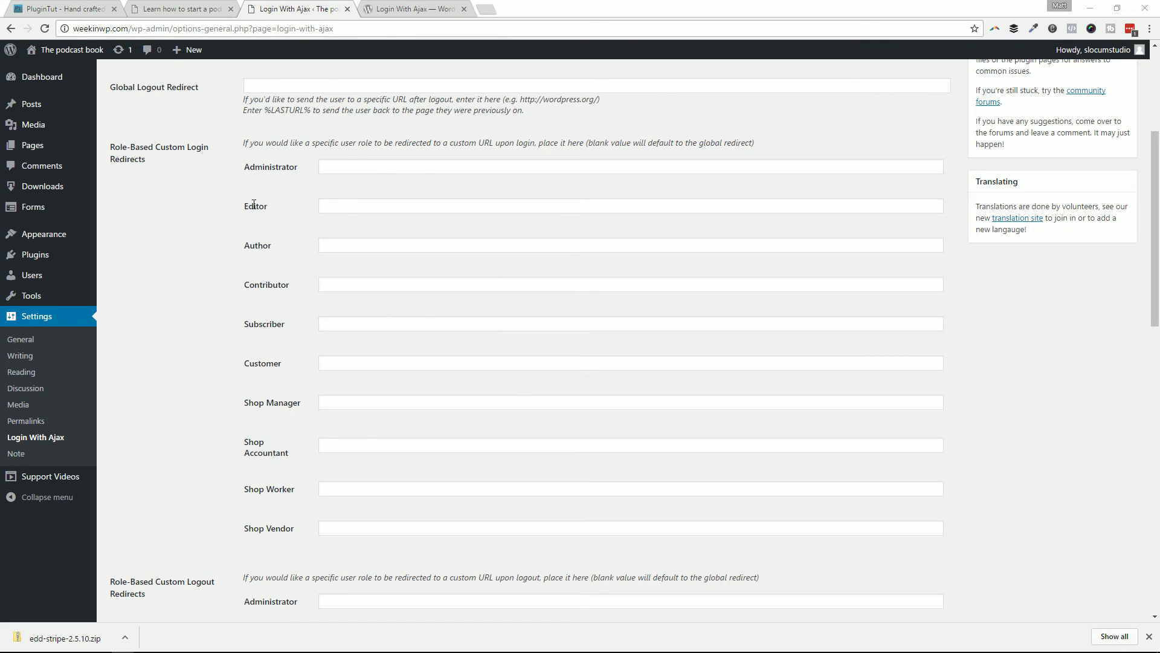
Step: Try a Subscriber login redirect value, then clear it and inspect the Editor and Author redirect fields
double_click(281, 322)
click(343, 324)
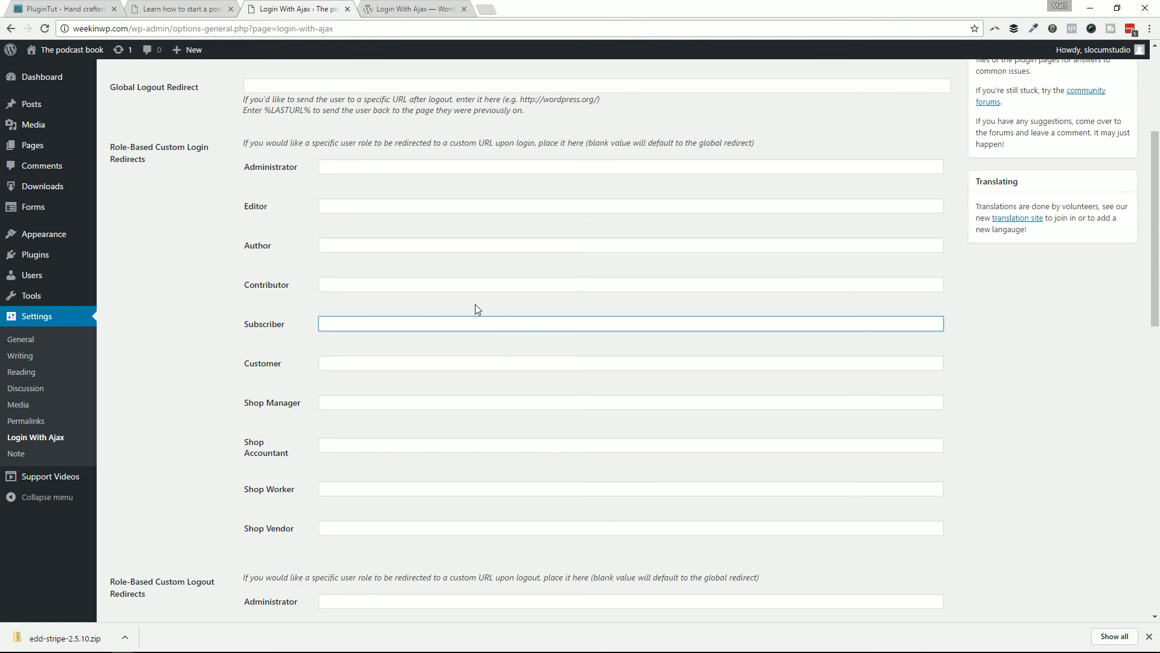
text(d/)
key(BackSpace)
key(BackSpace)
text(.at)
key(ctrl+a)
key(BackSpace)
click(396, 284)
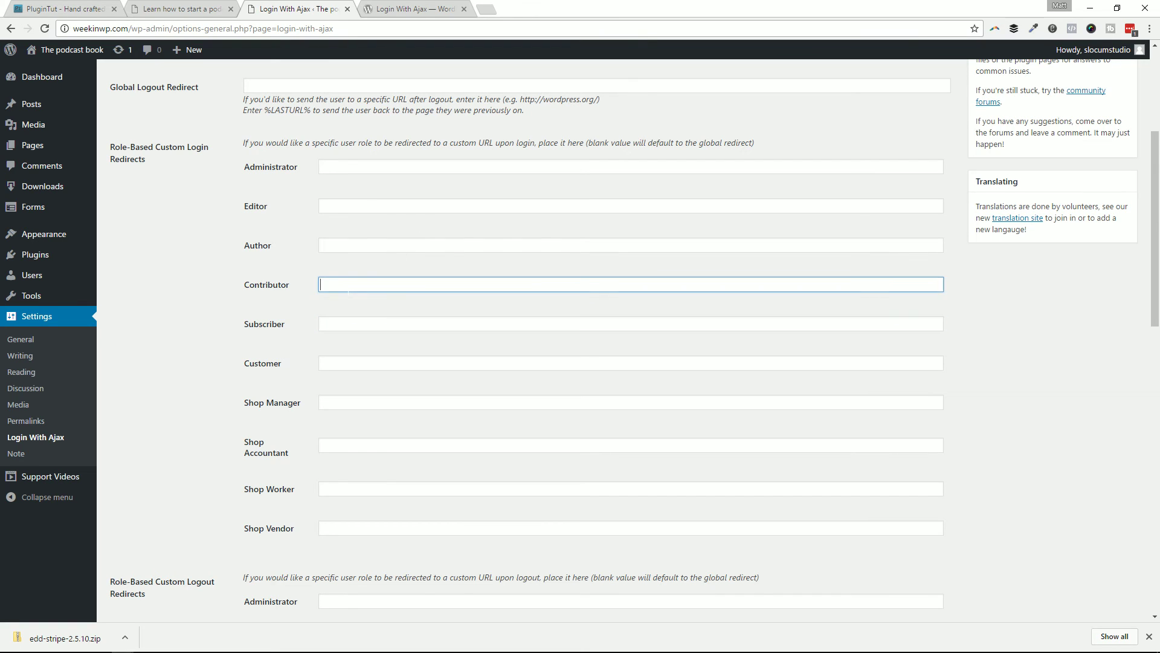
click(383, 324)
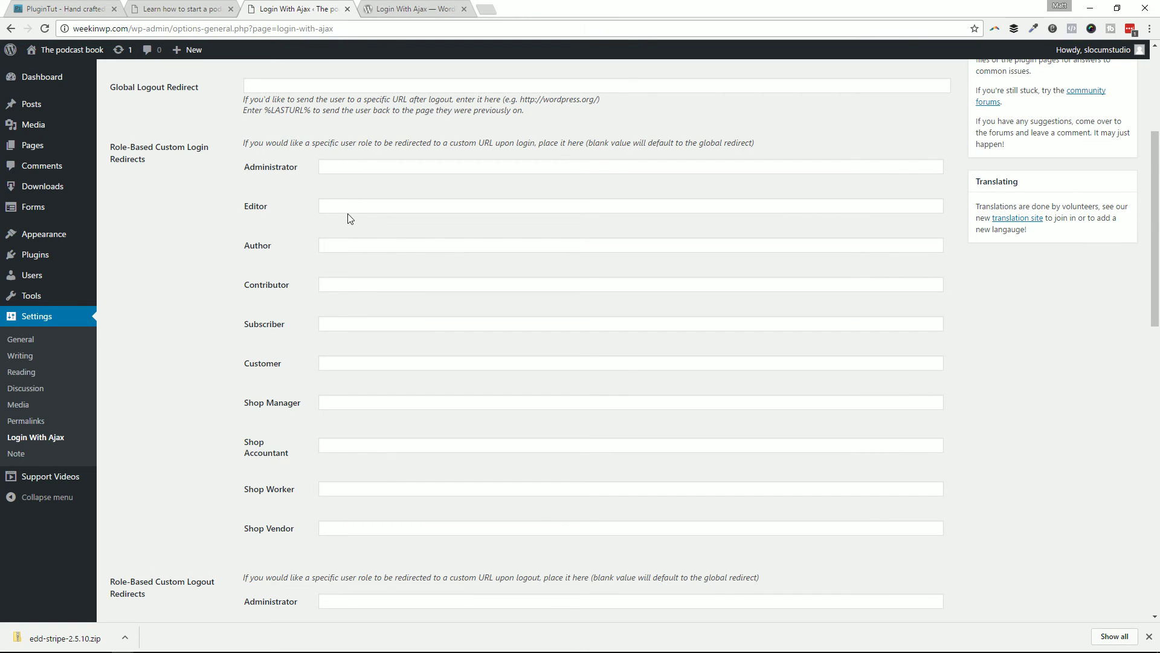
click(349, 208)
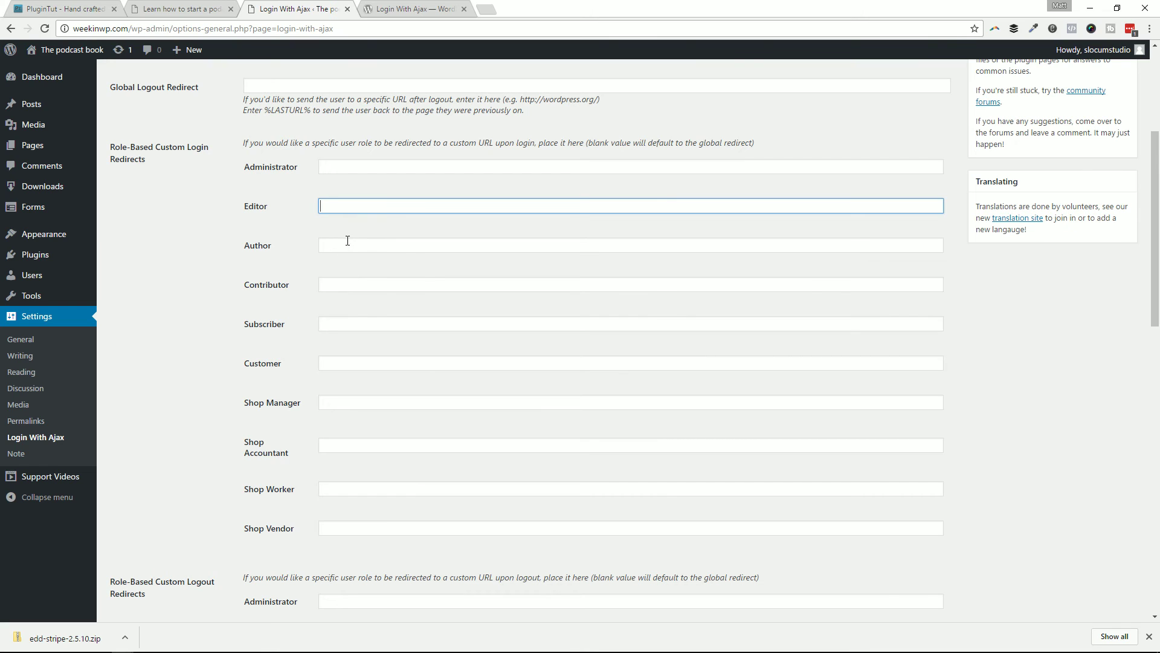
click(347, 241)
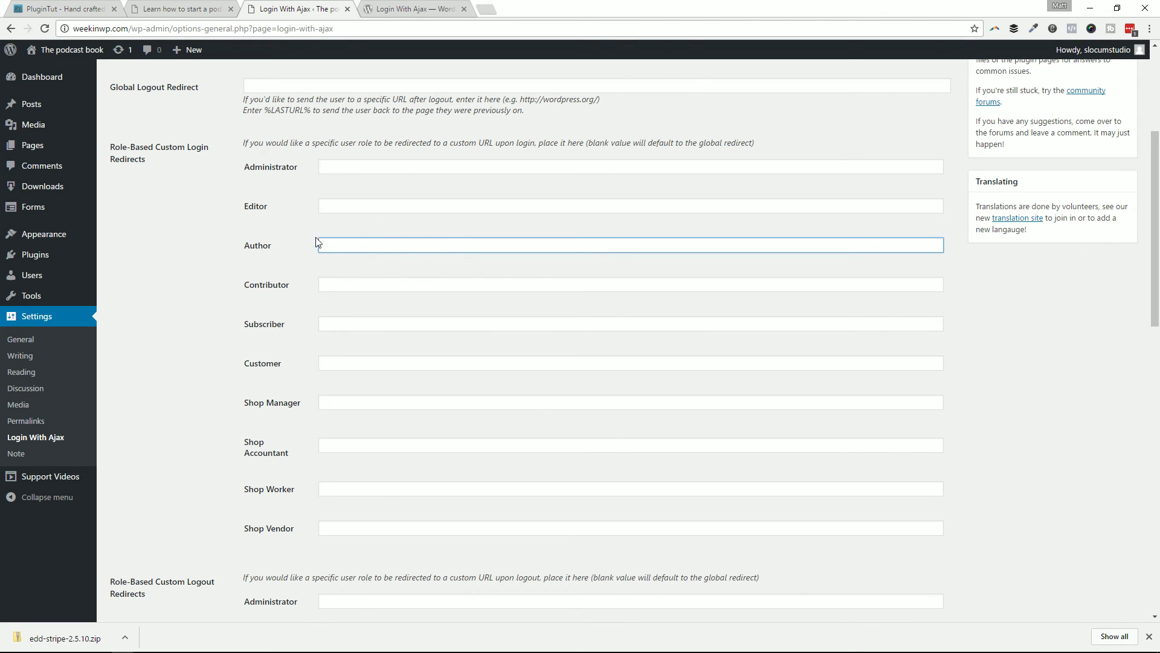
click(338, 320)
click(350, 281)
click(352, 206)
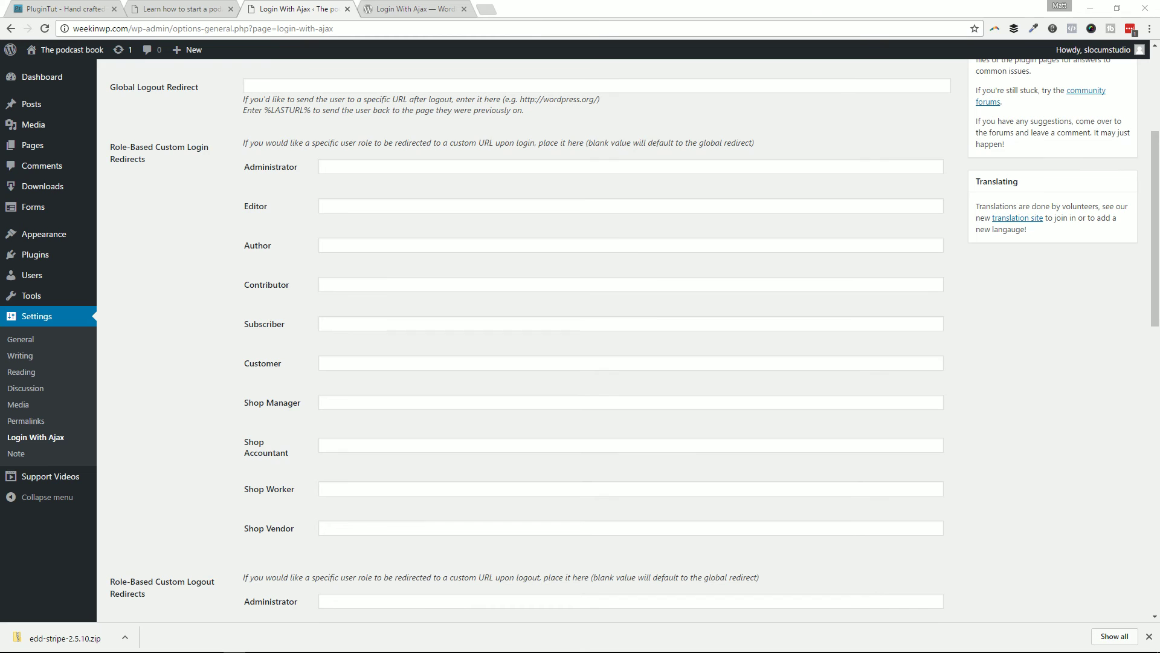
scroll(682, 277, up, 4)
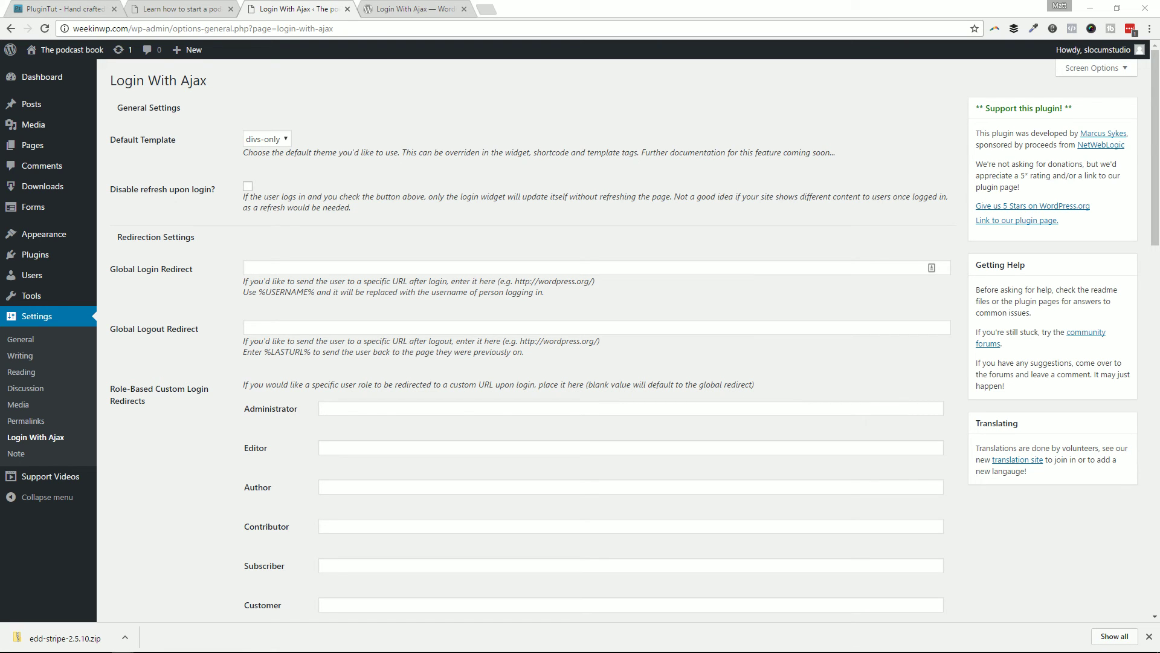
Step: Log the customer out of the storefront and return to the homepage
key(alt+Tab)
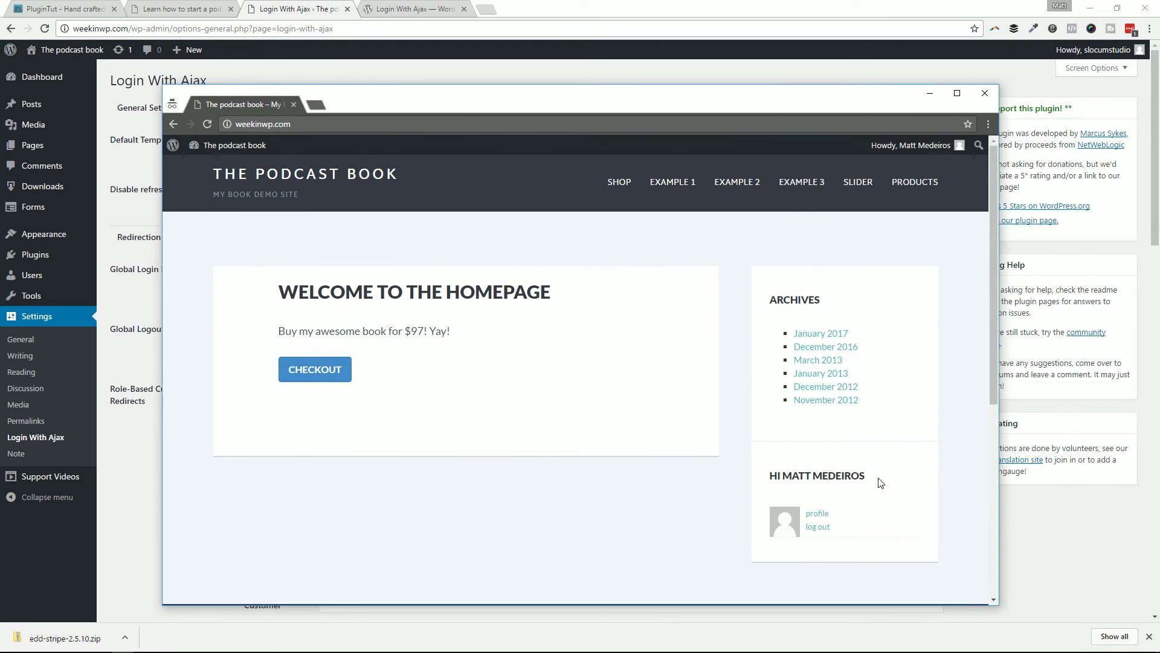
scroll(849, 426, down, 3)
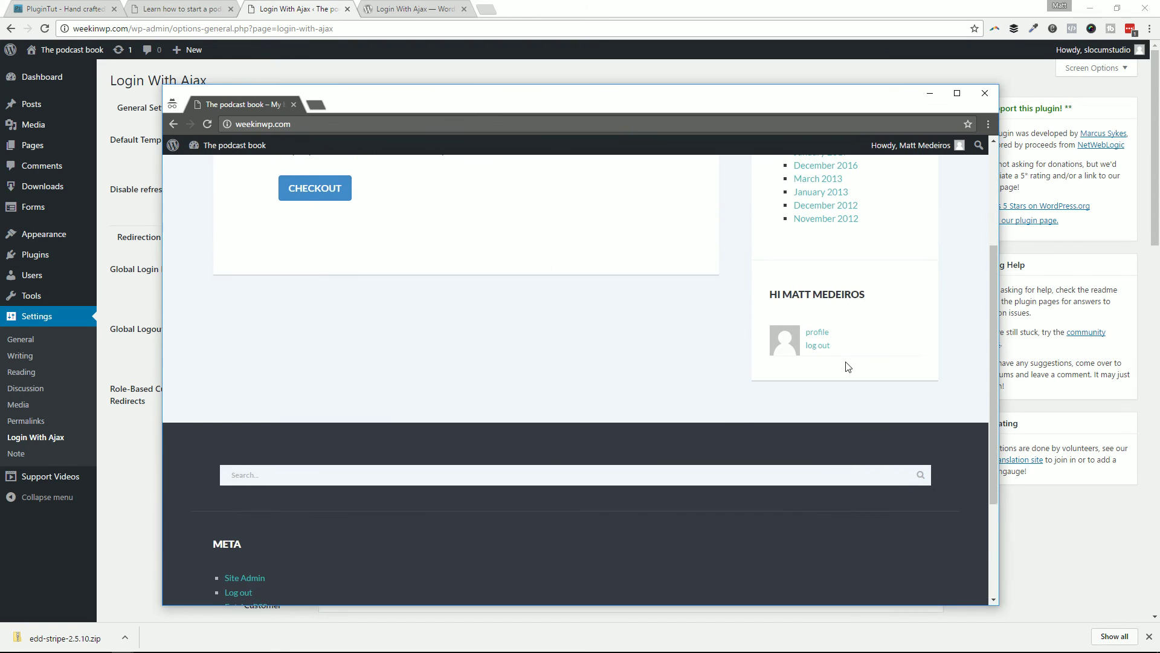
scroll(849, 366, up, 3)
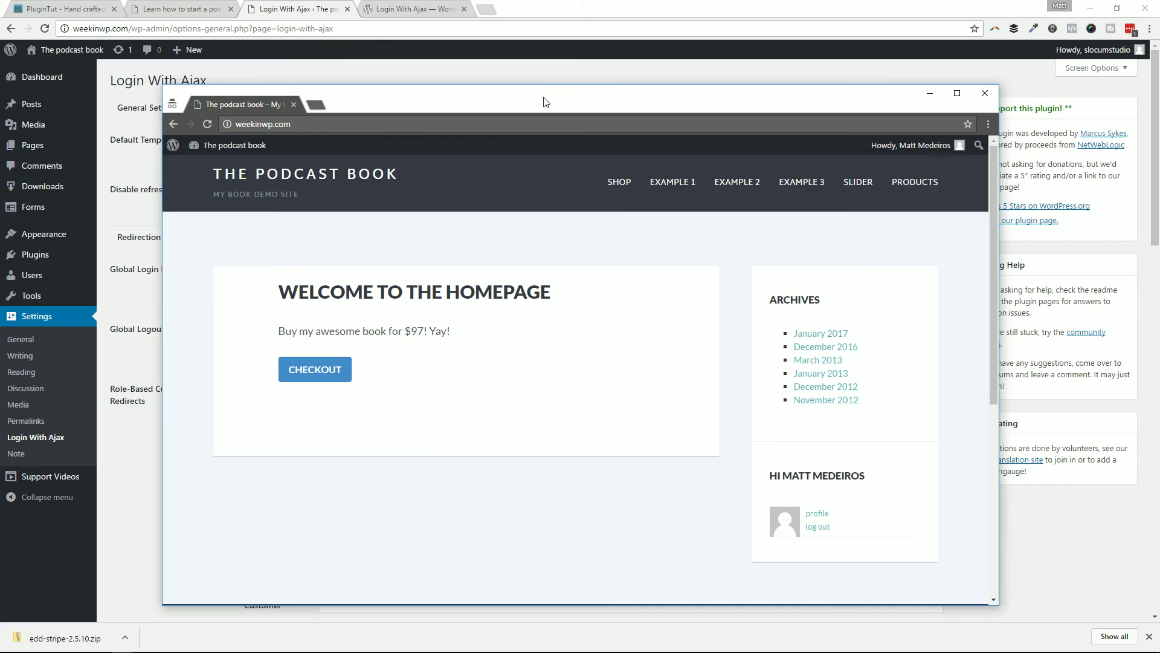
drag(544, 102, 630, 67)
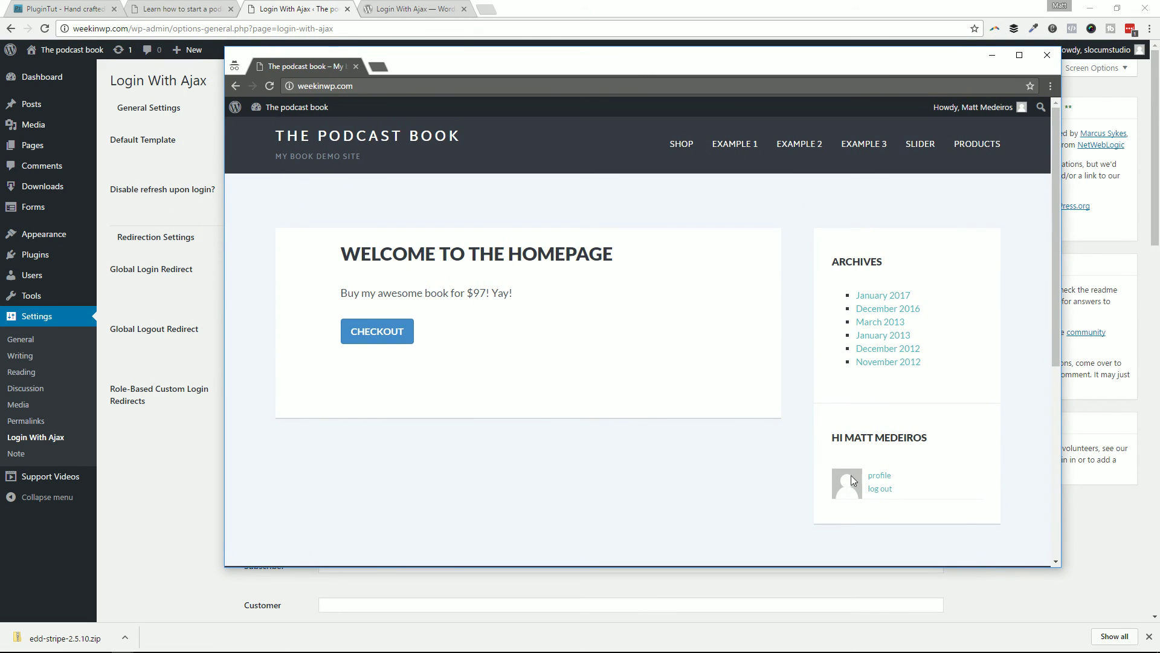
click(880, 489)
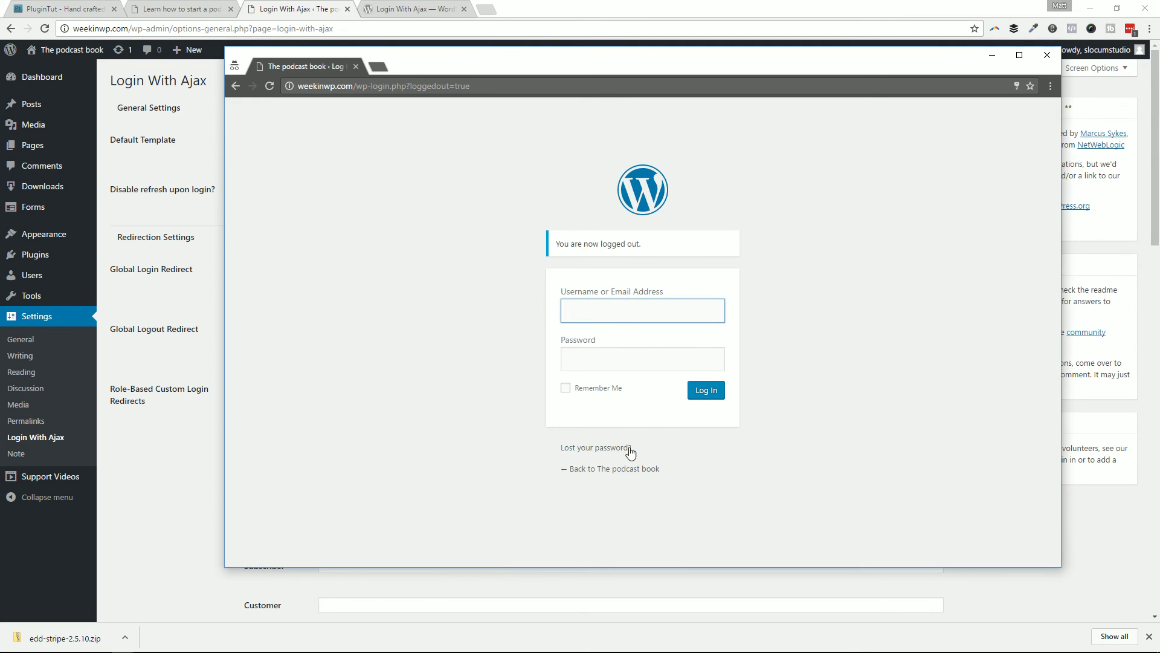
click(615, 469)
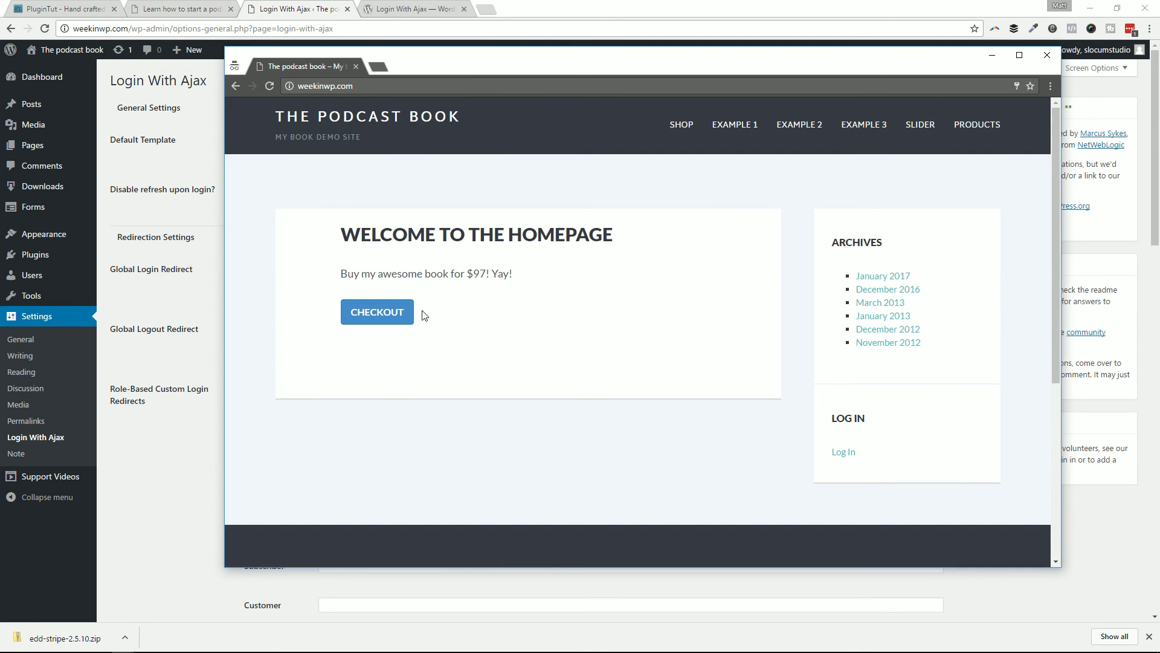
Step: Log back in through the modal with the customer's username and password
click(842, 454)
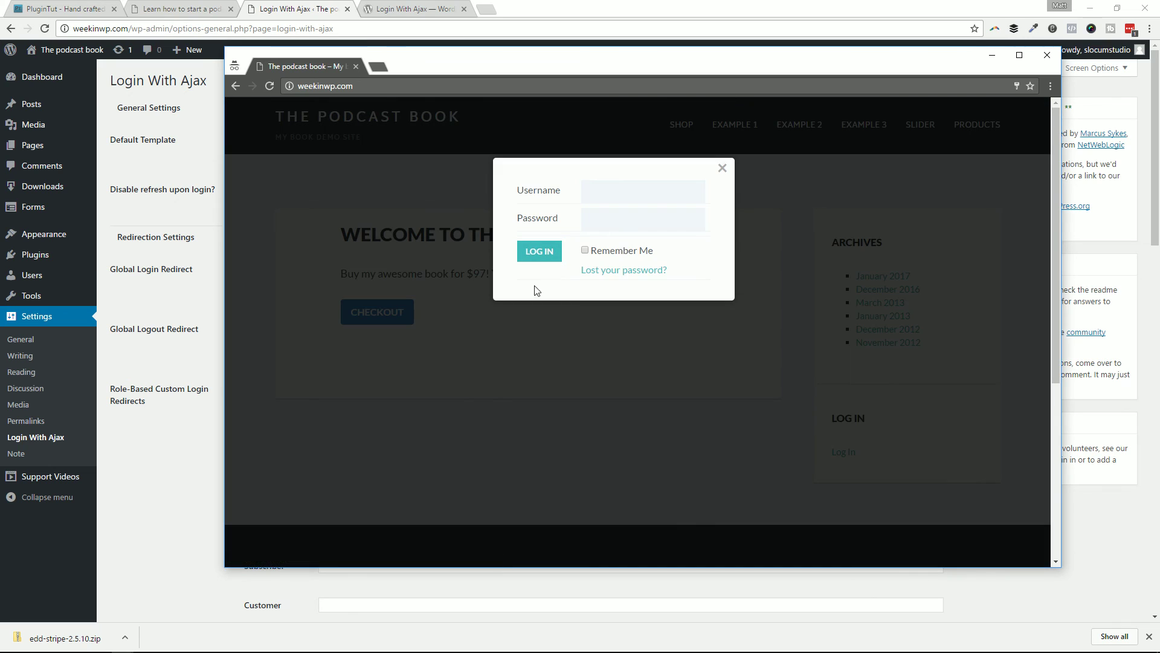
click(619, 193)
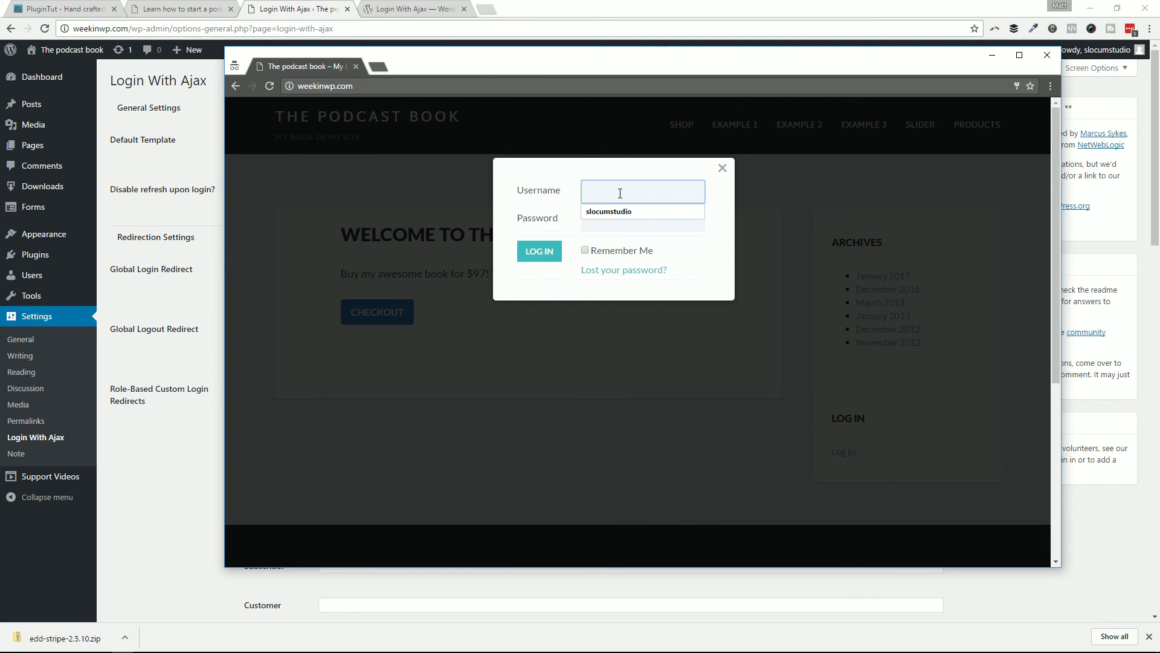
key(Tab)
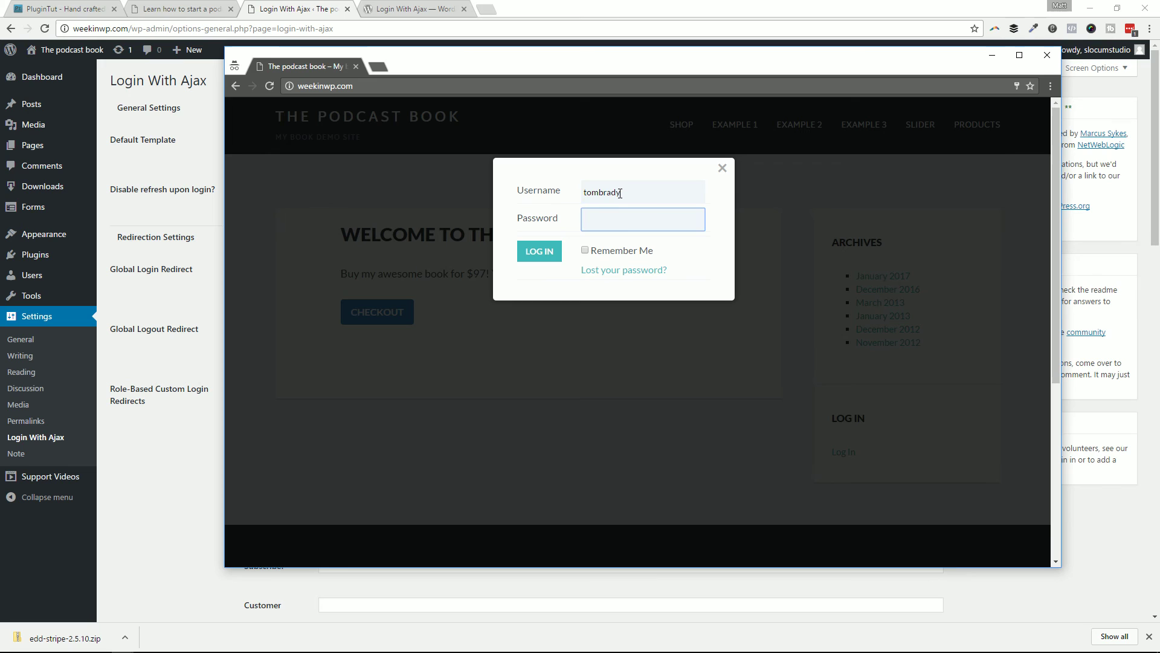
key(Return)
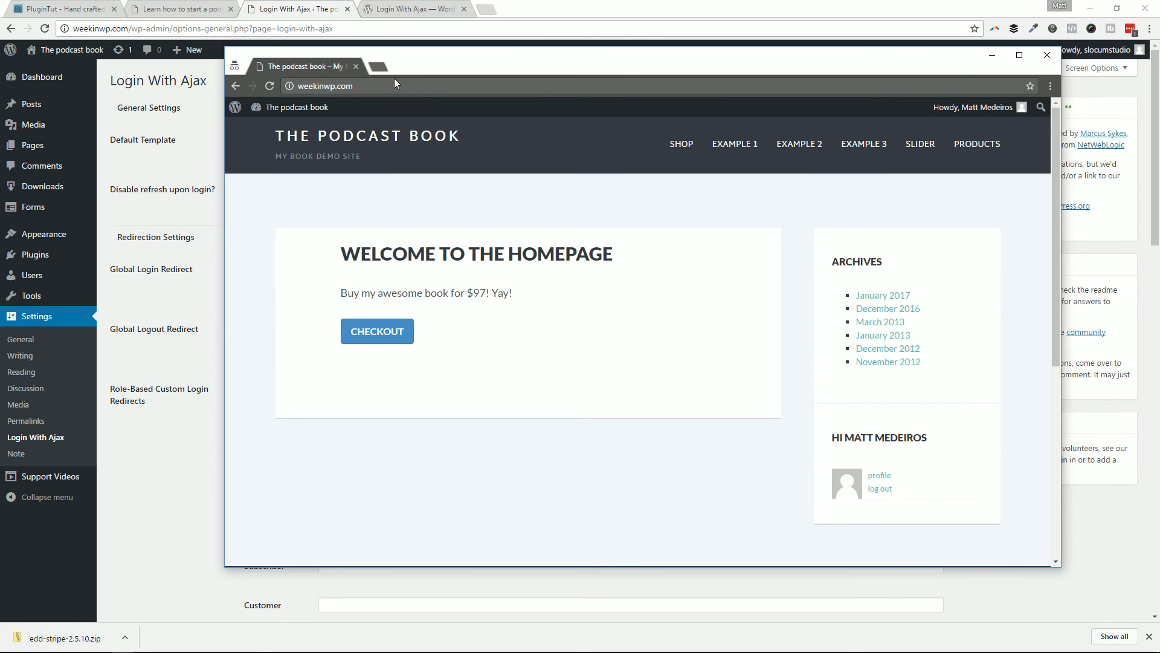
Step: Go to /payment-history and open the Purchase History page
text(/payment-history)
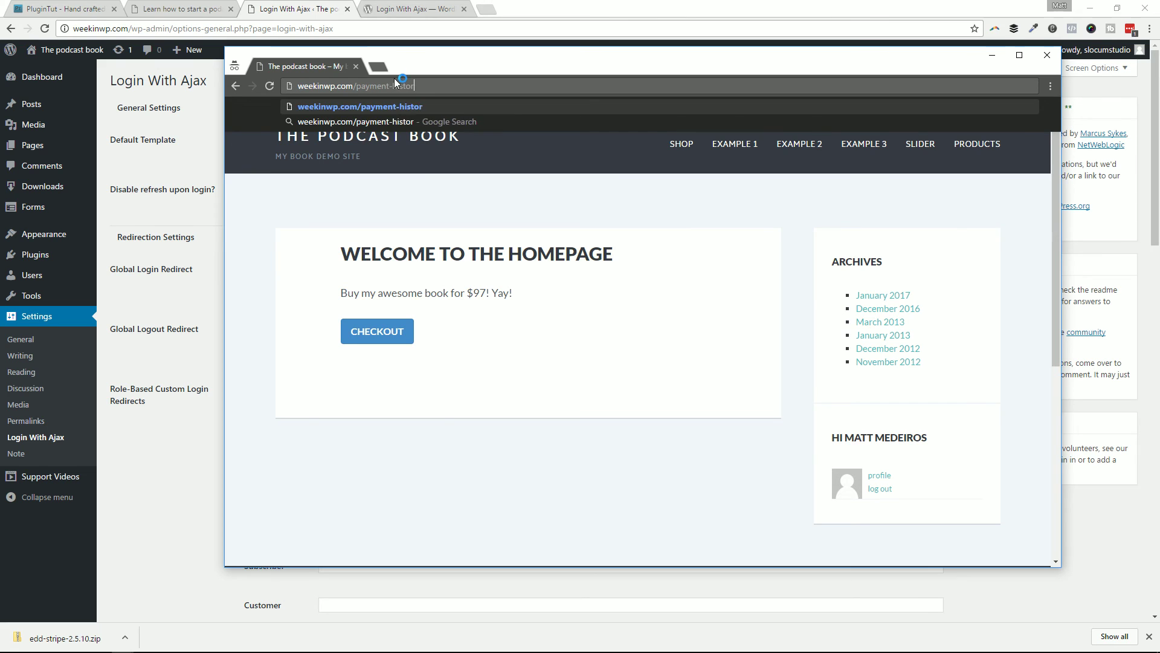
key(Return)
scroll(466, 244, down, 4)
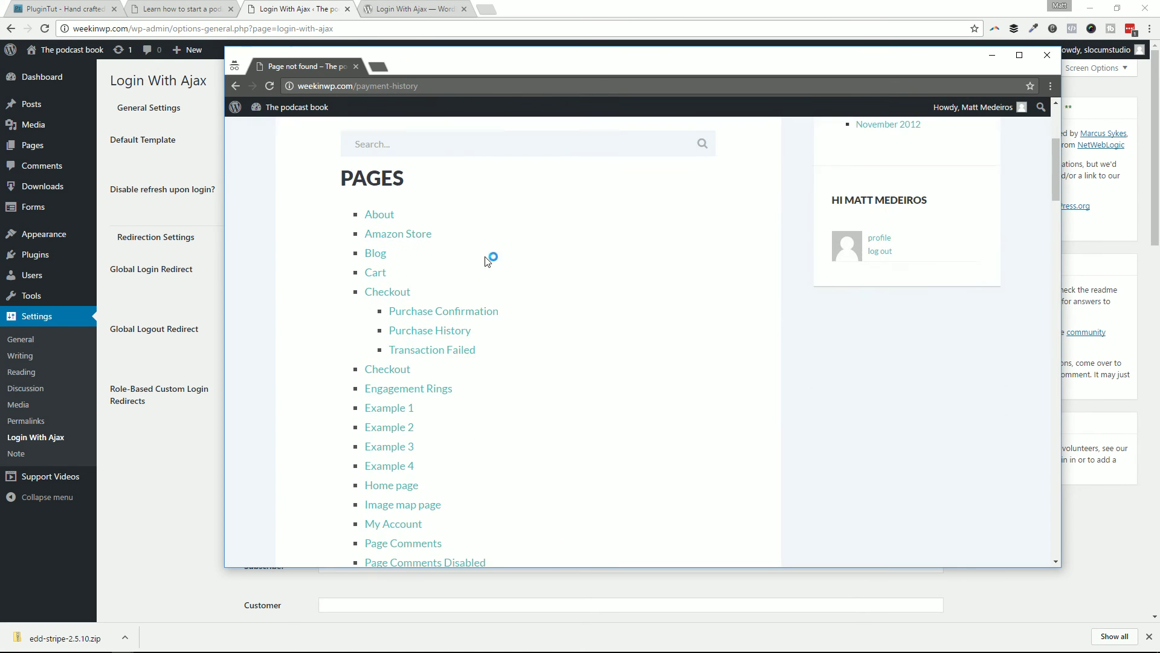
click(445, 328)
drag(416, 51, 564, 41)
Step: Edit the Purchase History page from All Pages, note its [purchase_history] shortcode, and glance at the live page
click(234, 167)
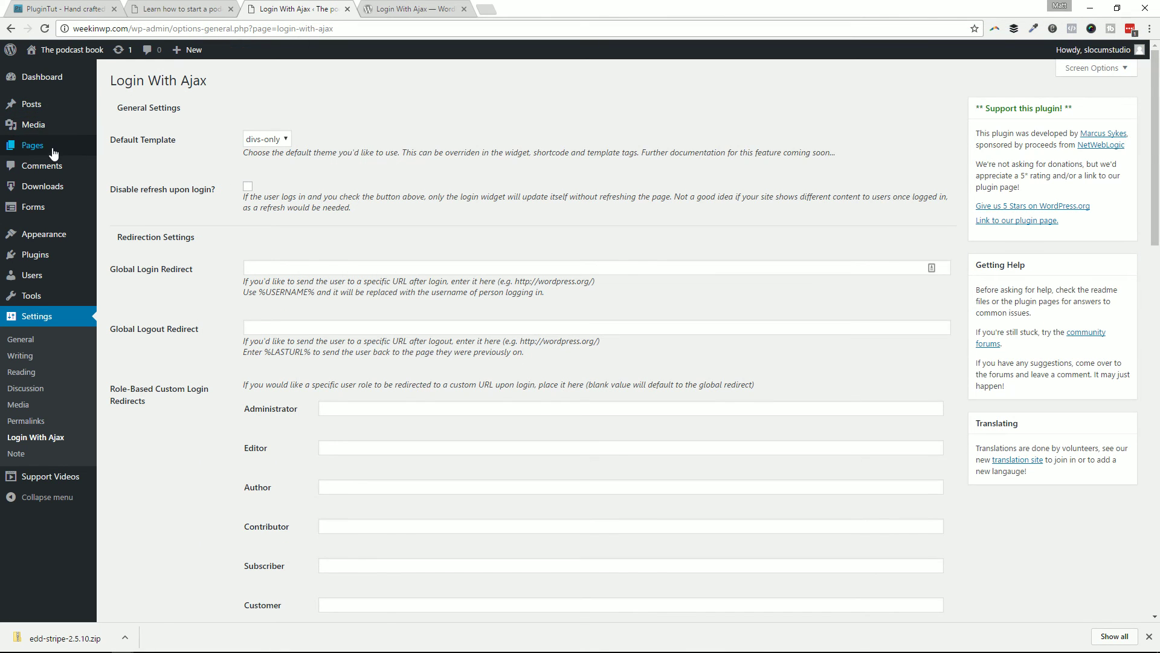
click(121, 151)
scroll(290, 302, down, 3)
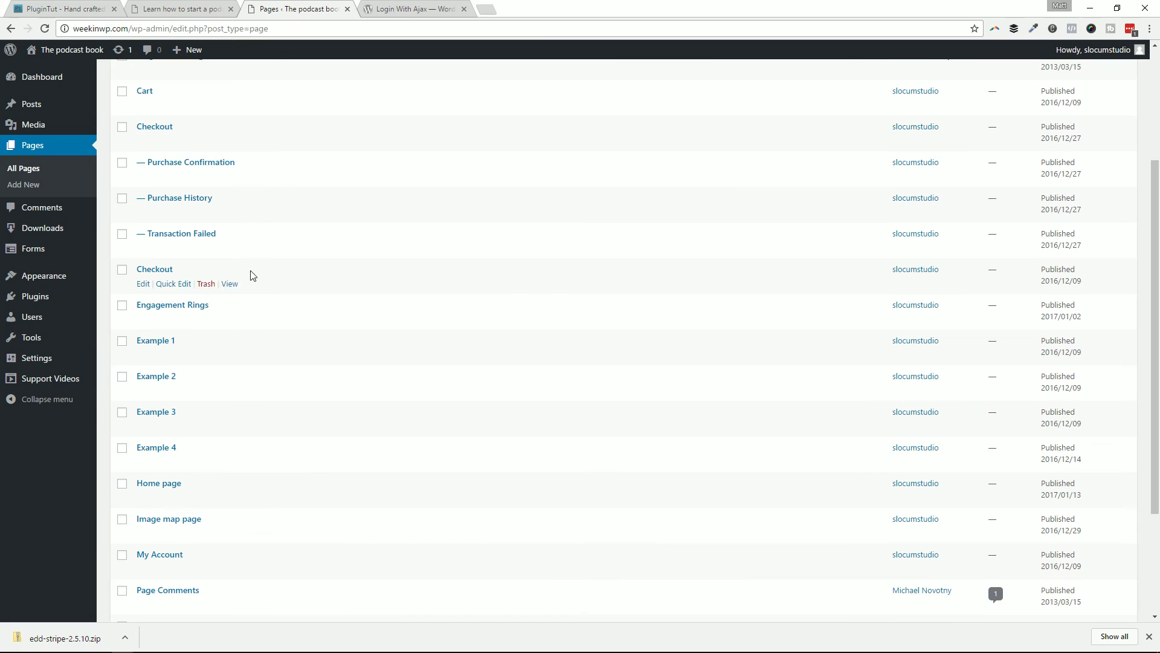
click(143, 212)
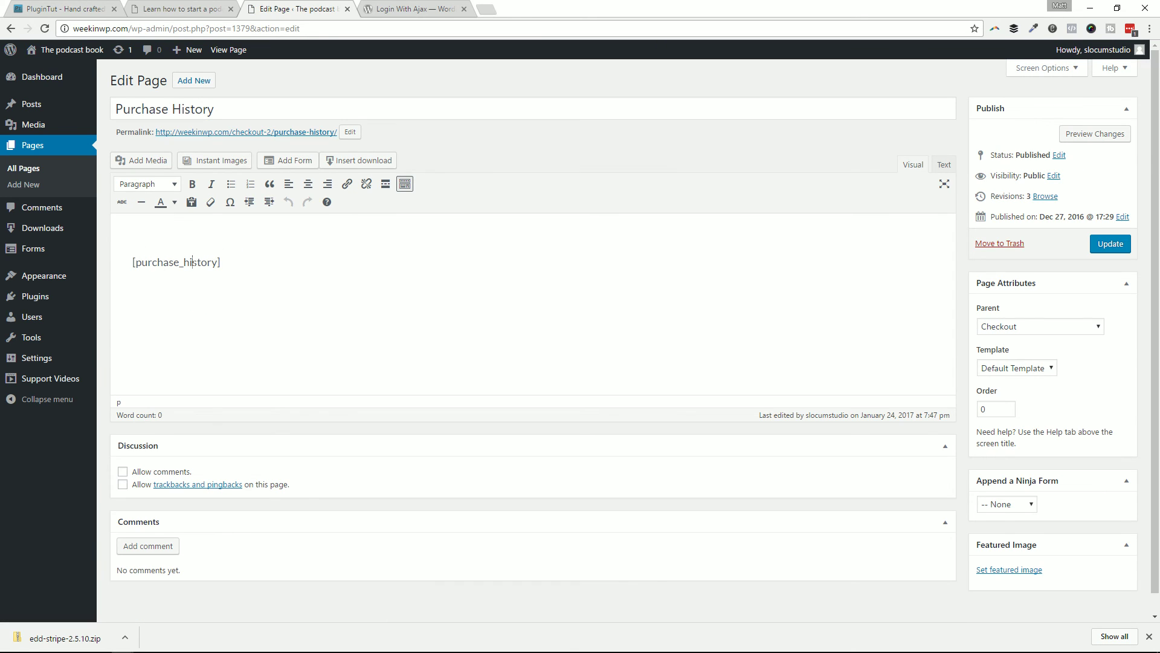
triple_click(209, 262)
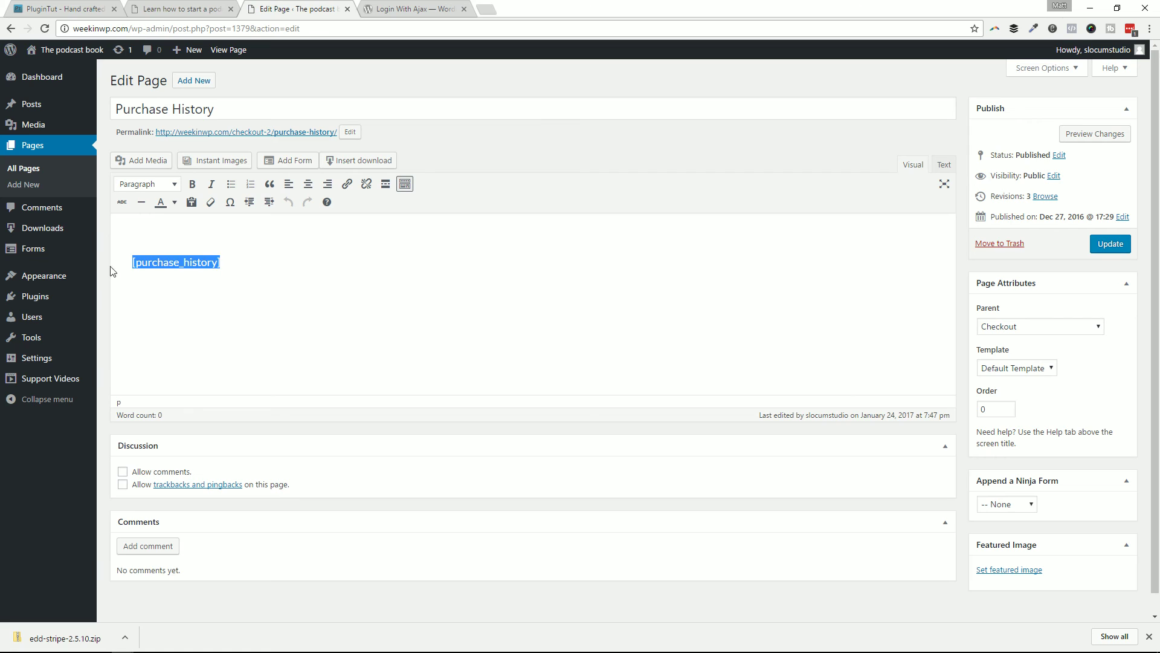
click(564, 275)
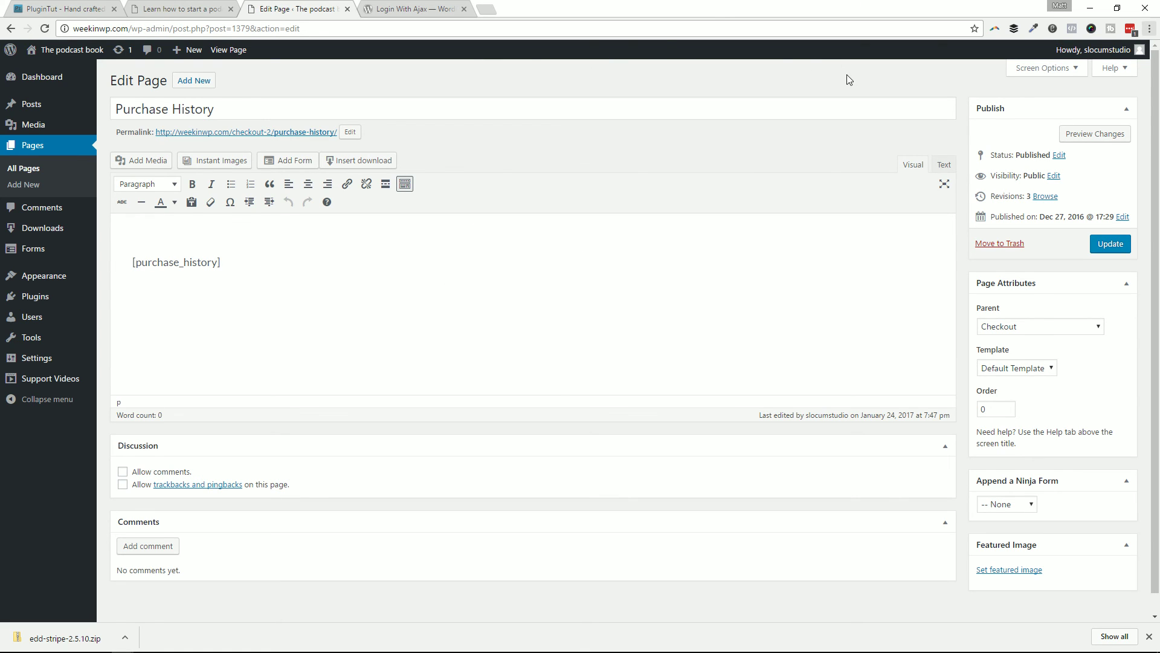
key(alt+Tab)
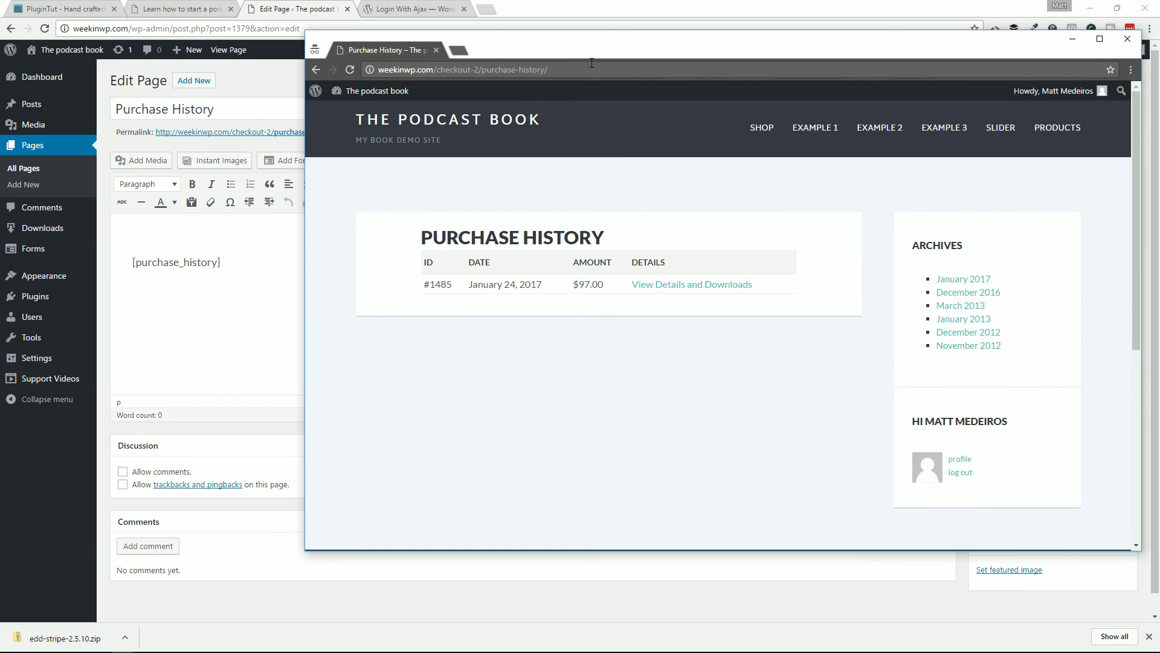
drag(592, 63, 1159, 63)
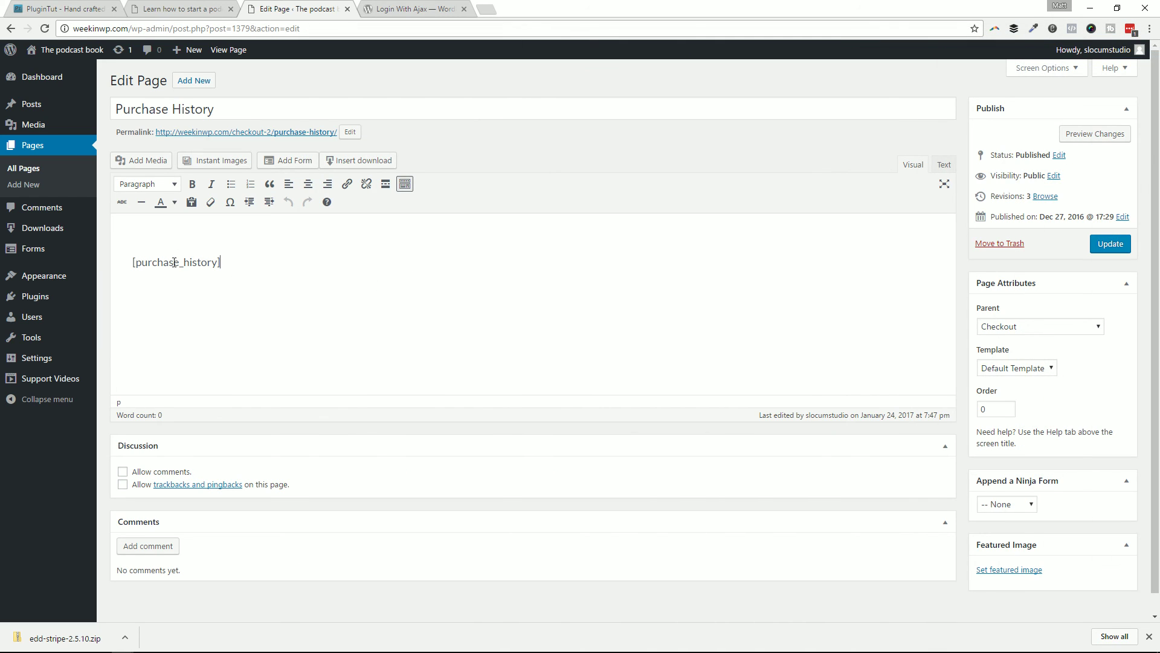
Step: Type 'Welcome to the store, taanks for being a valued customer' above the [purchase_history] shortcode
key(Return)
text(Welcome to th)
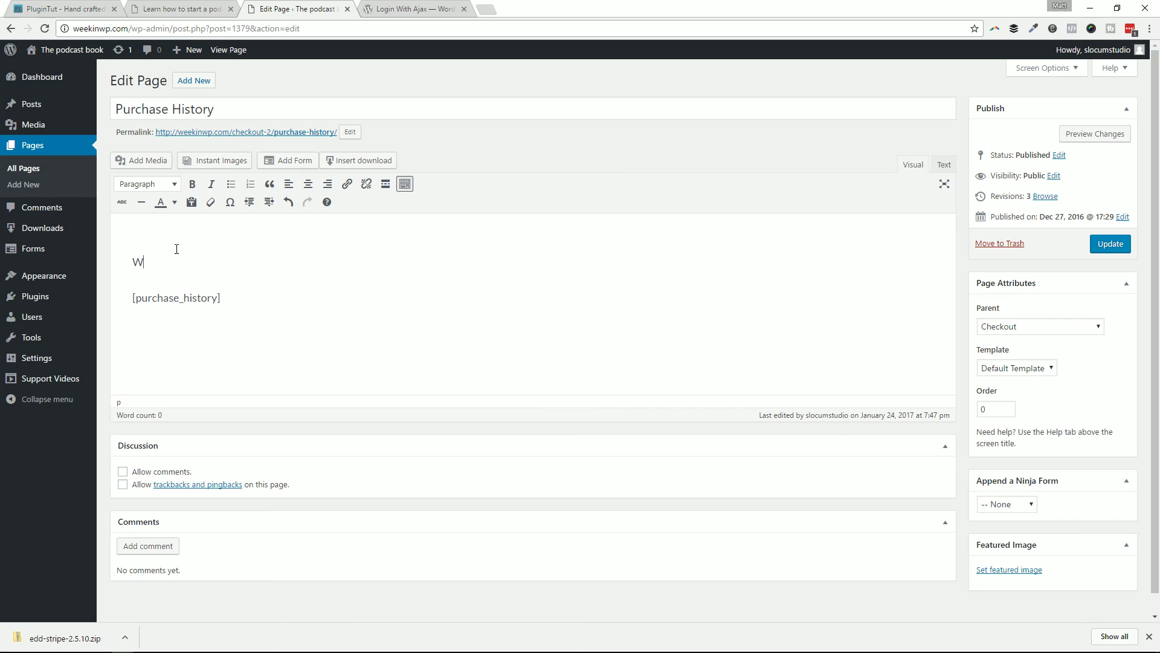
key(BackSpace)
key(BackSpace)
text(the store, ta)
text(anks for being a valu)
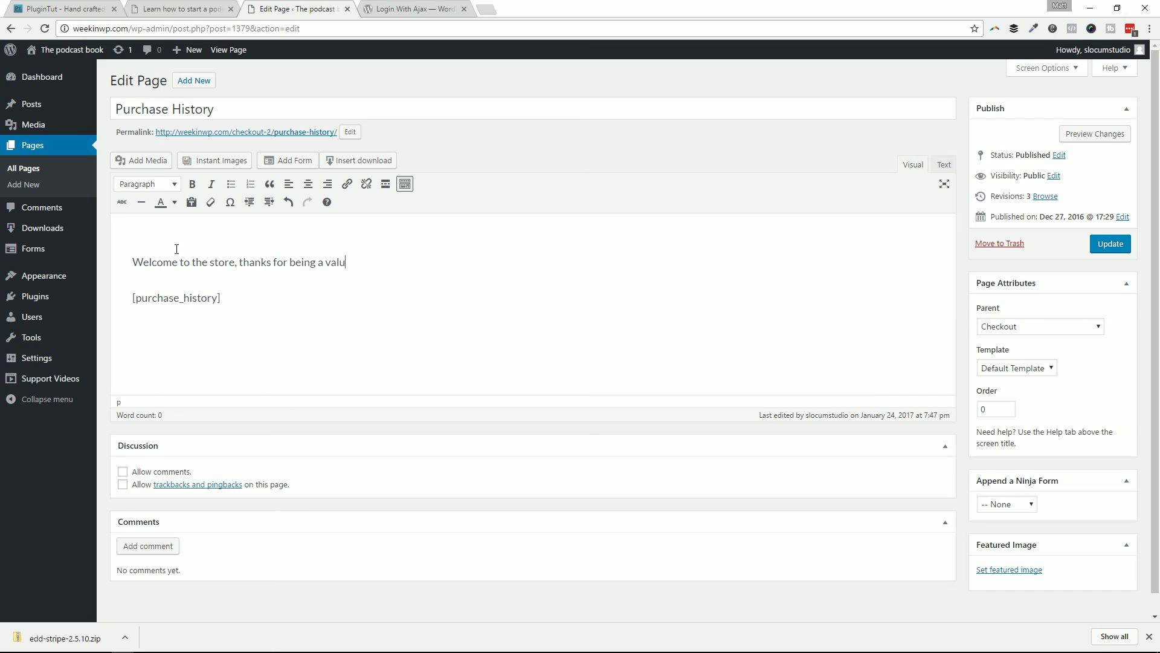
text(ed cust)
text(tomer)
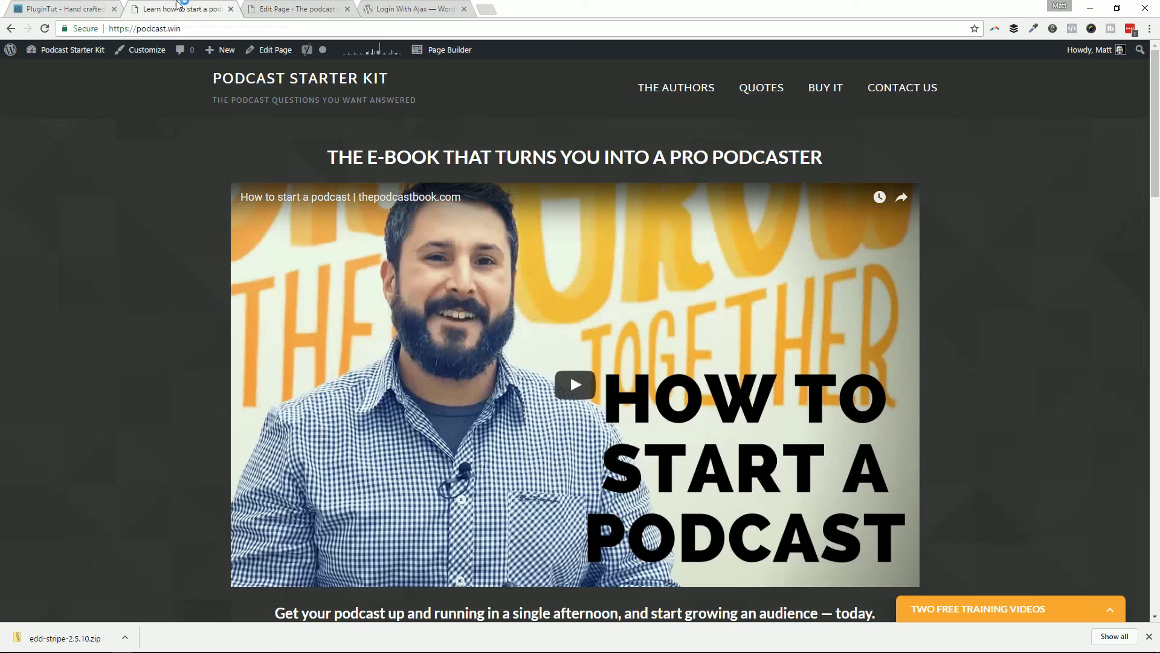
Step: Copy the podcast video's YouTube link, embed it below the welcome line, and add 'Product XYZ'
click(130, 9)
click(426, 200)
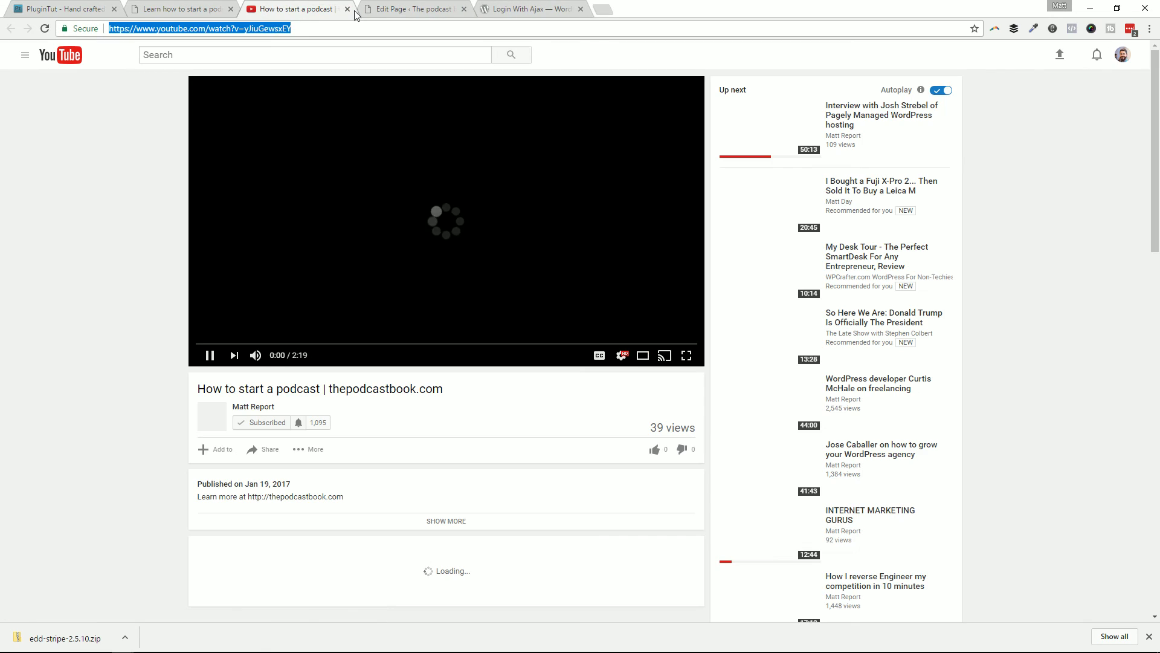
click(347, 9)
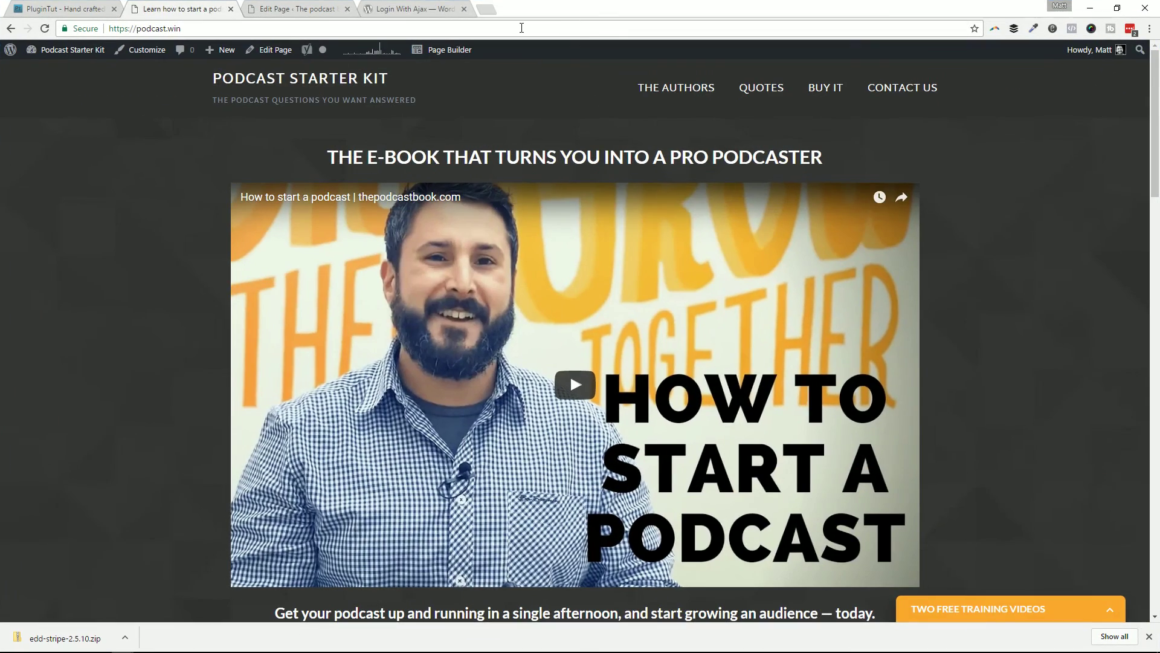
click(416, 9)
click(284, 9)
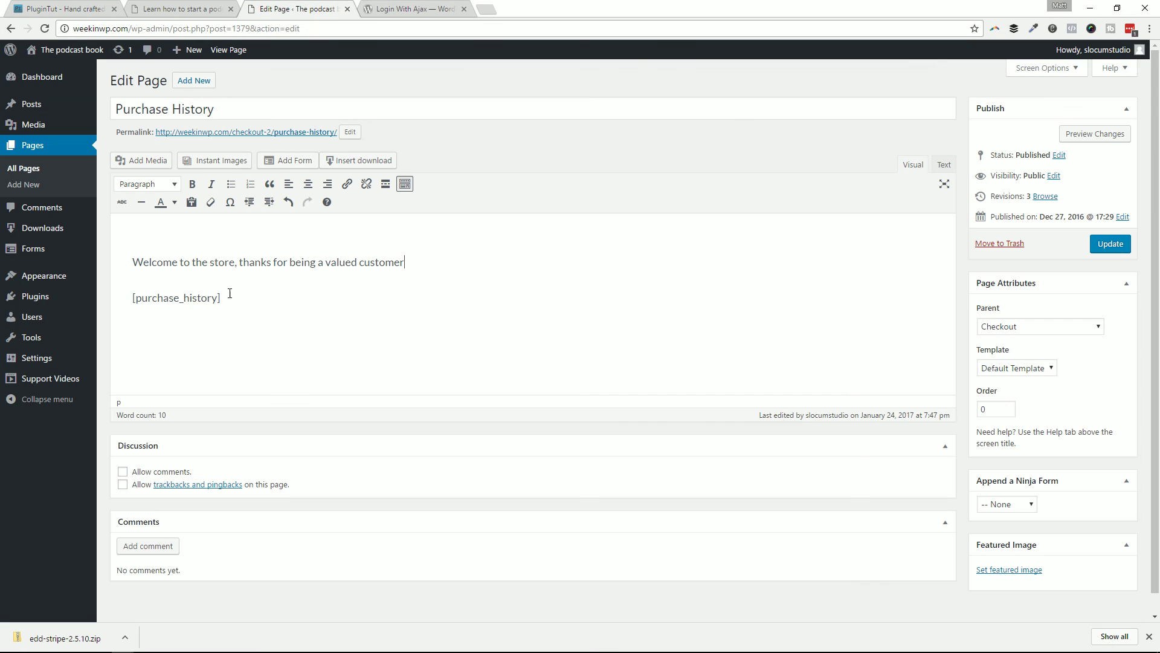
text(!)
key(Return)
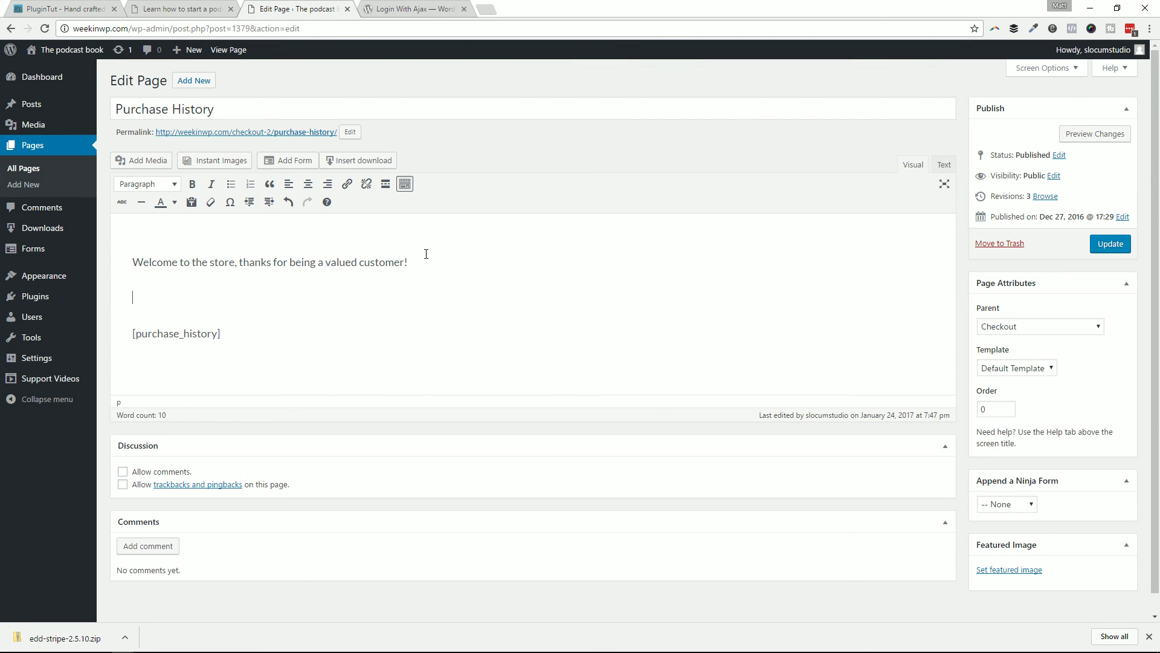
key(ctrl+v)
scroll(769, 312, down, 4)
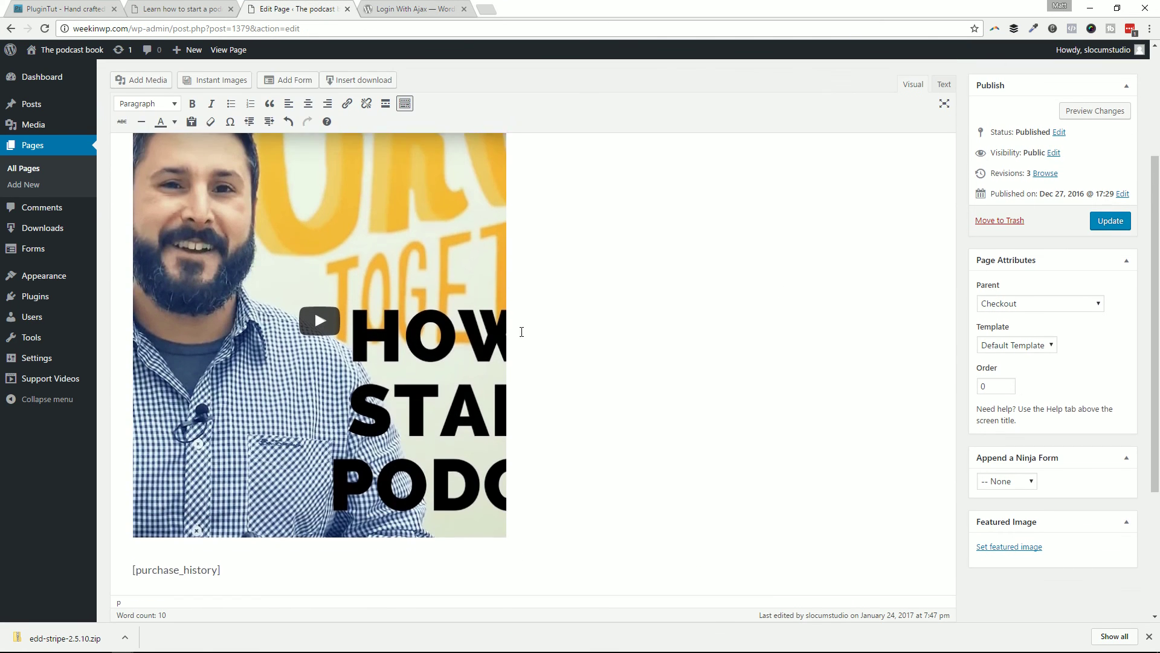
key(Return)
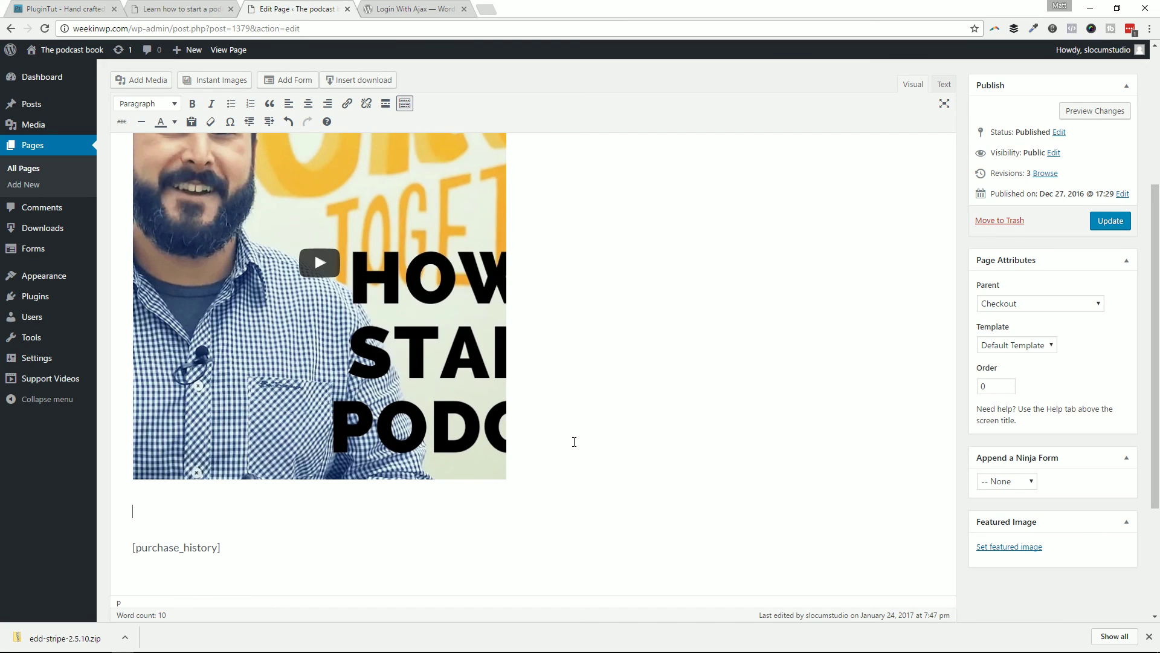
text(Product XYZ)
Step: Update the page and scroll the live Purchase History page to verify the welcome line, video and Product XYZ
click(1111, 221)
drag(1154, 145, 471, 54)
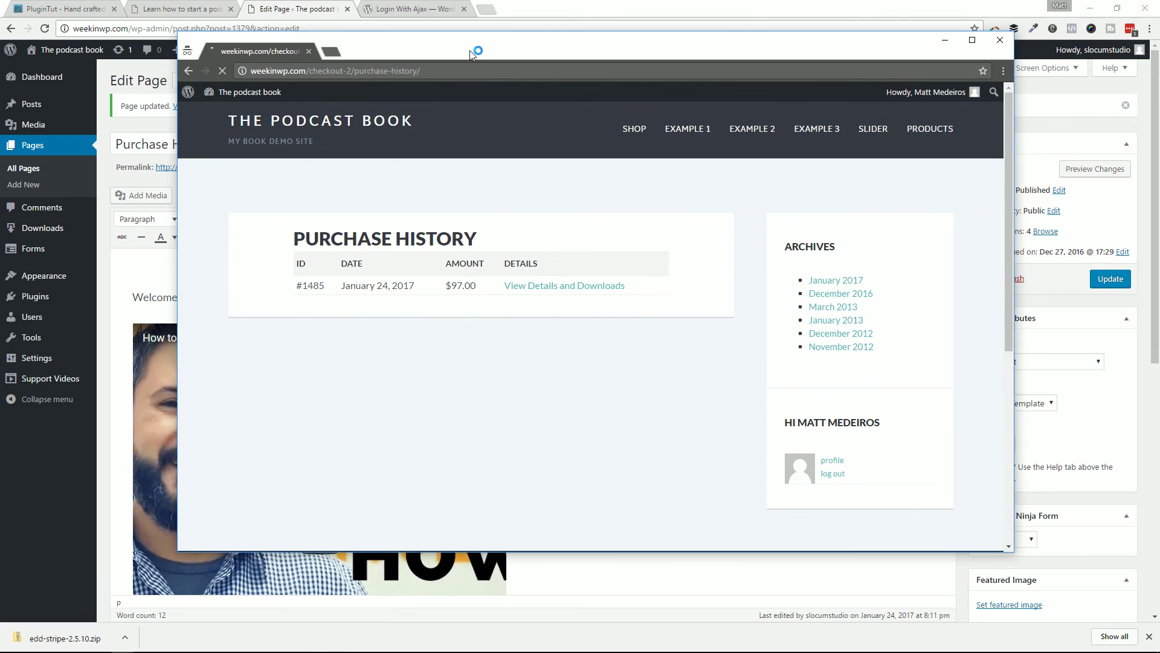
scroll(639, 291, down, 2)
scroll(639, 292, down, 1)
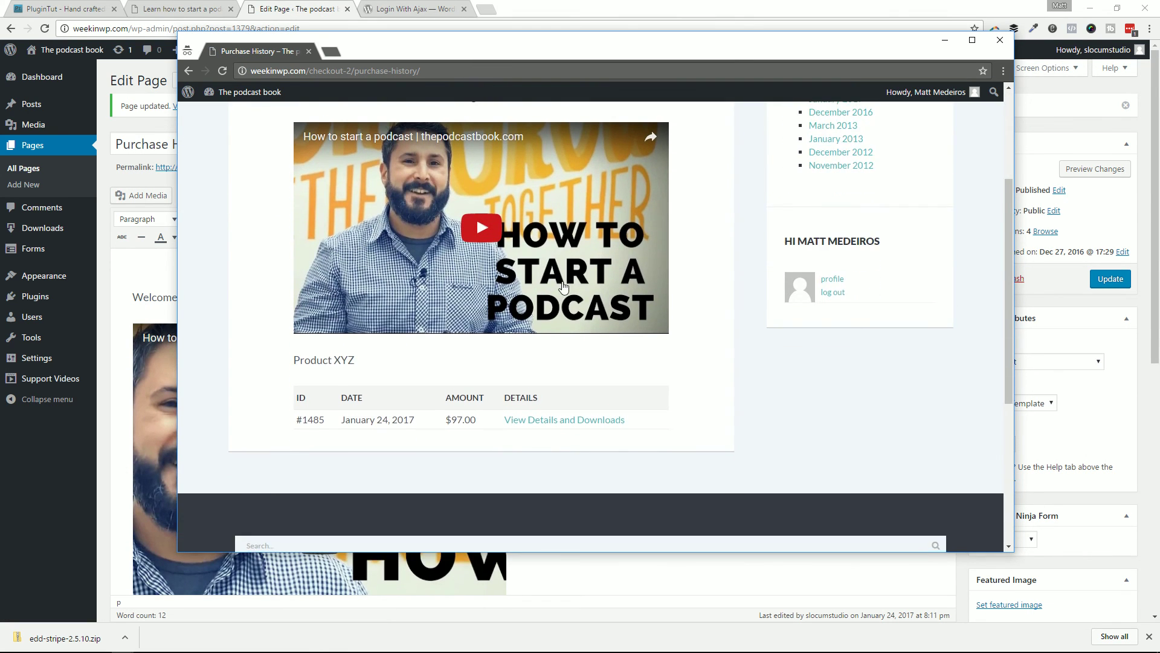
scroll(554, 288, up, 2)
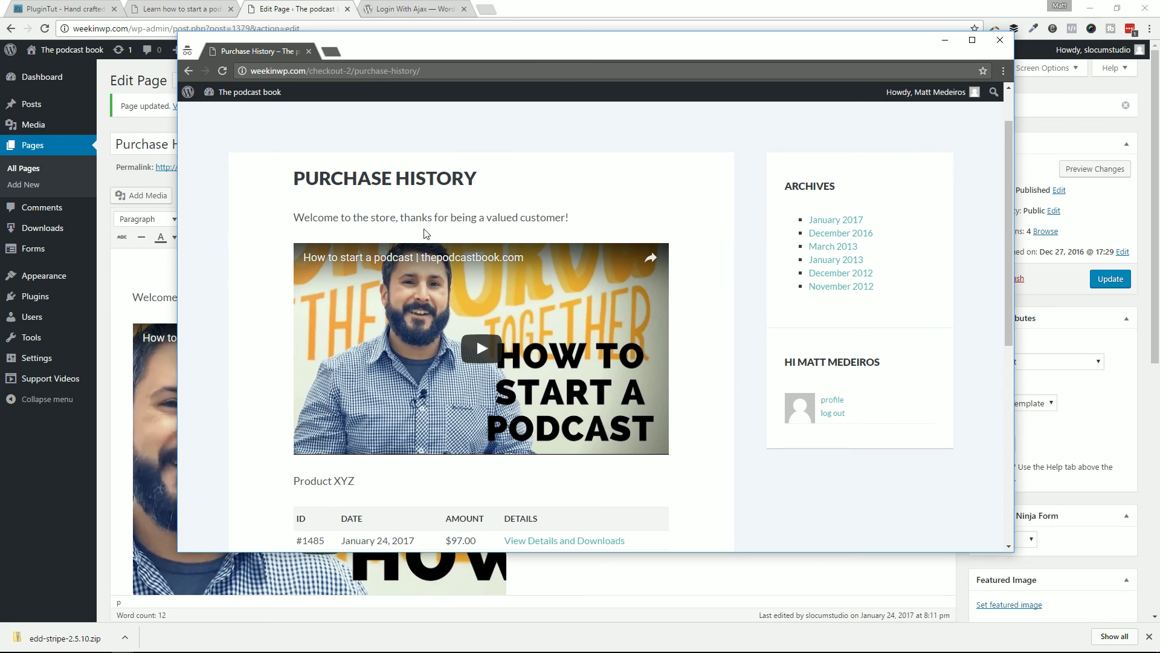
scroll(556, 419, down, 3)
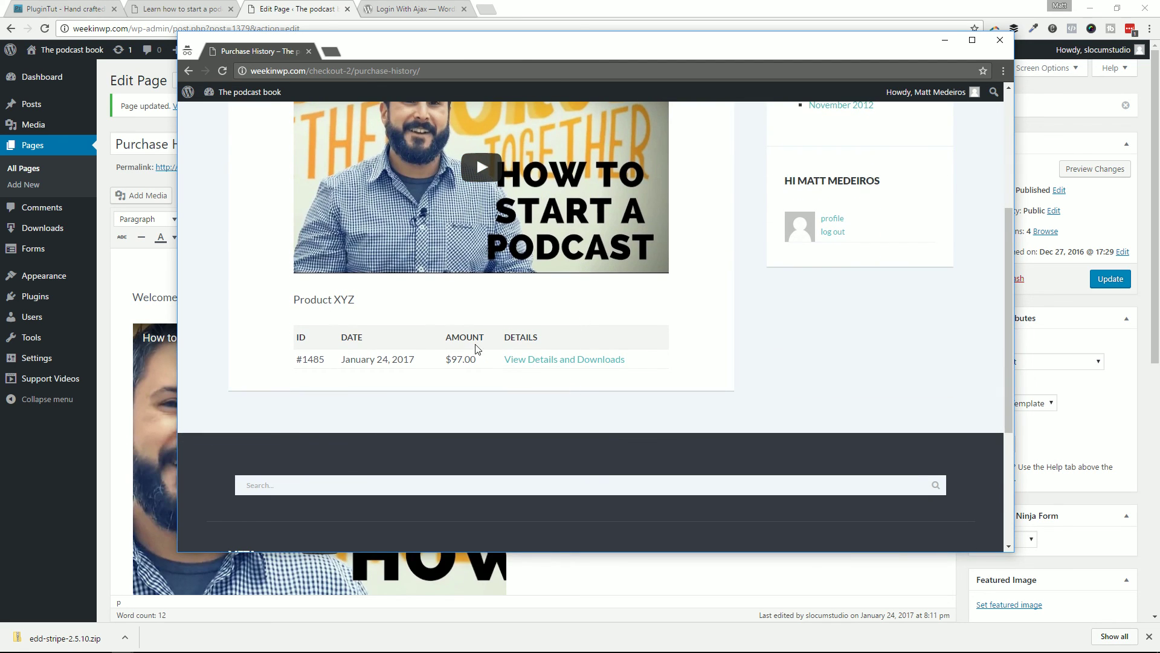
scroll(476, 345, up, 1)
scroll(515, 343, up, 1)
scroll(562, 390, up, 2)
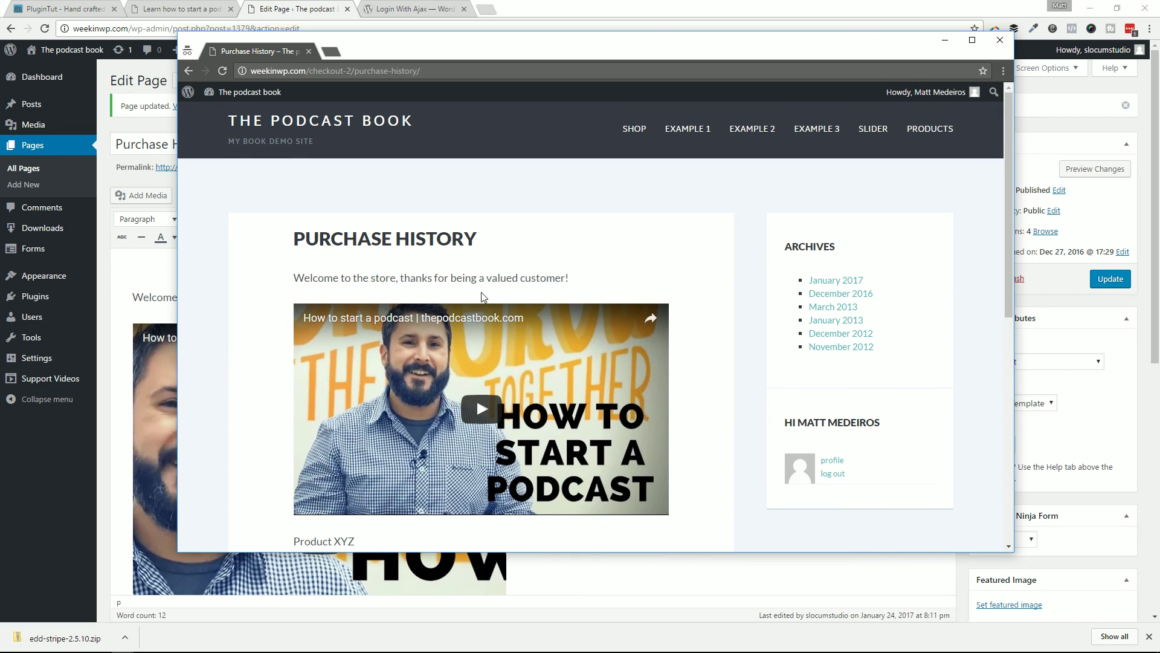
scroll(476, 375, down, 1)
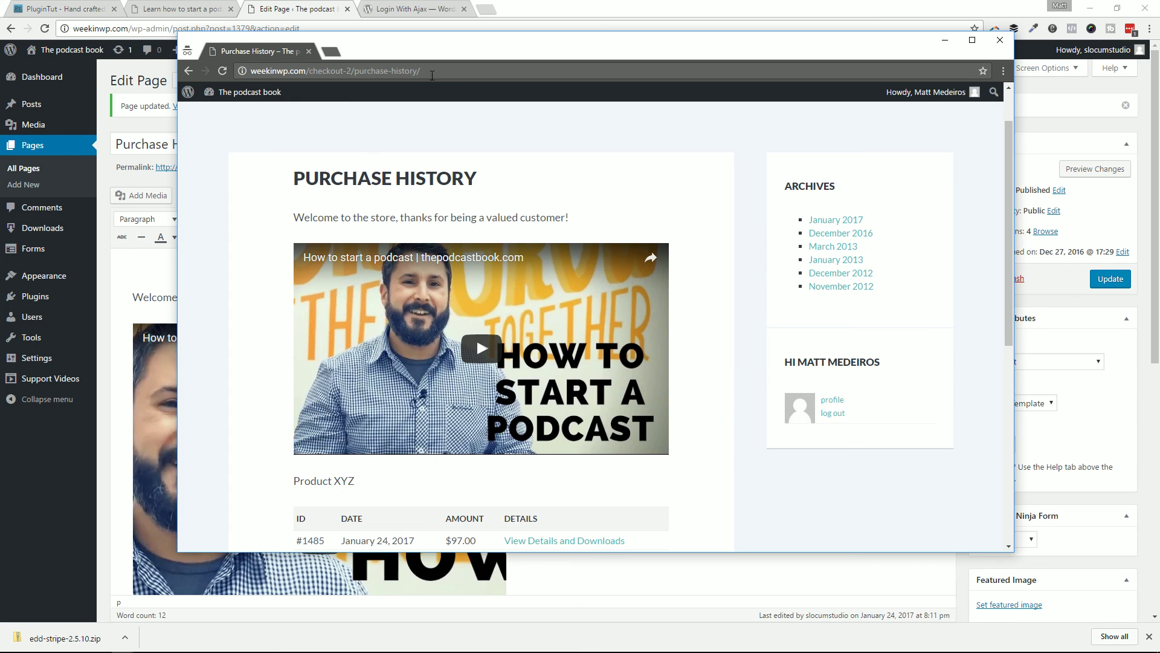
drag(450, 57, 512, 64)
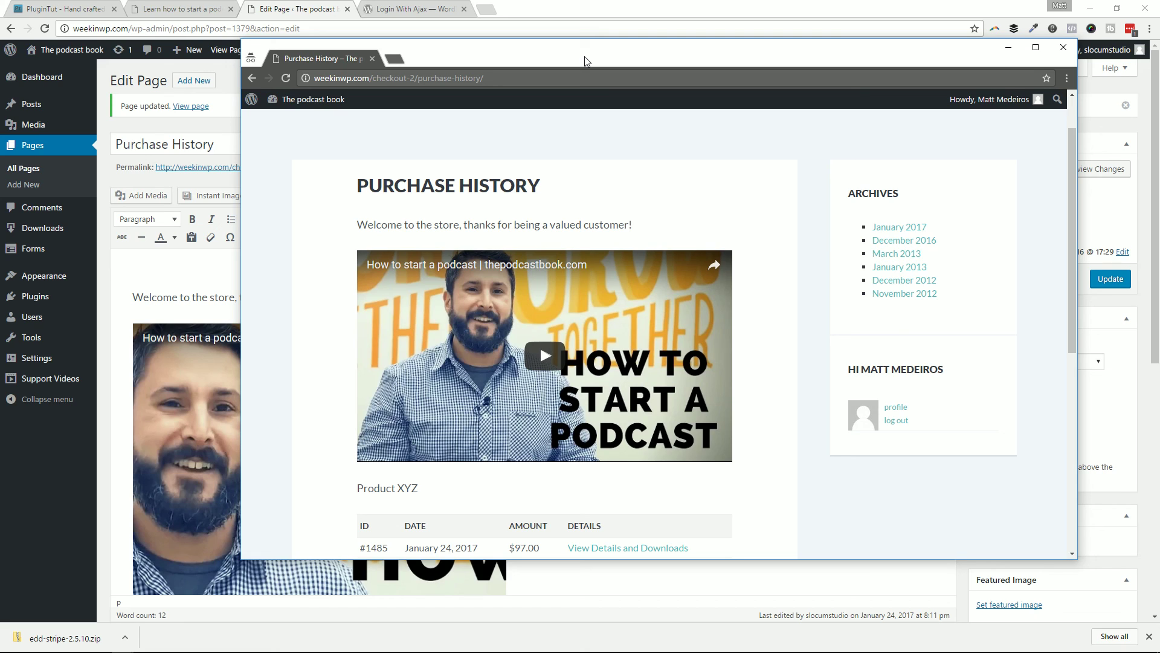
Step: Skim the Login With Ajax plugin notes, then go back to the Purchase History editor
click(435, 9)
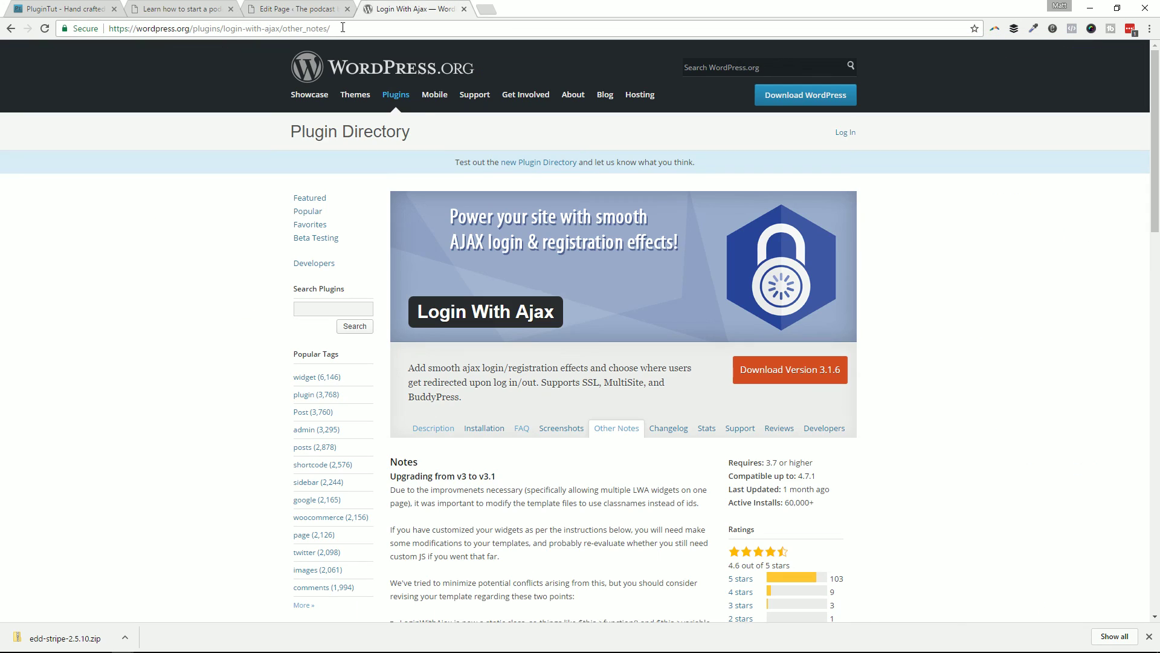
scroll(655, 349, down, 3)
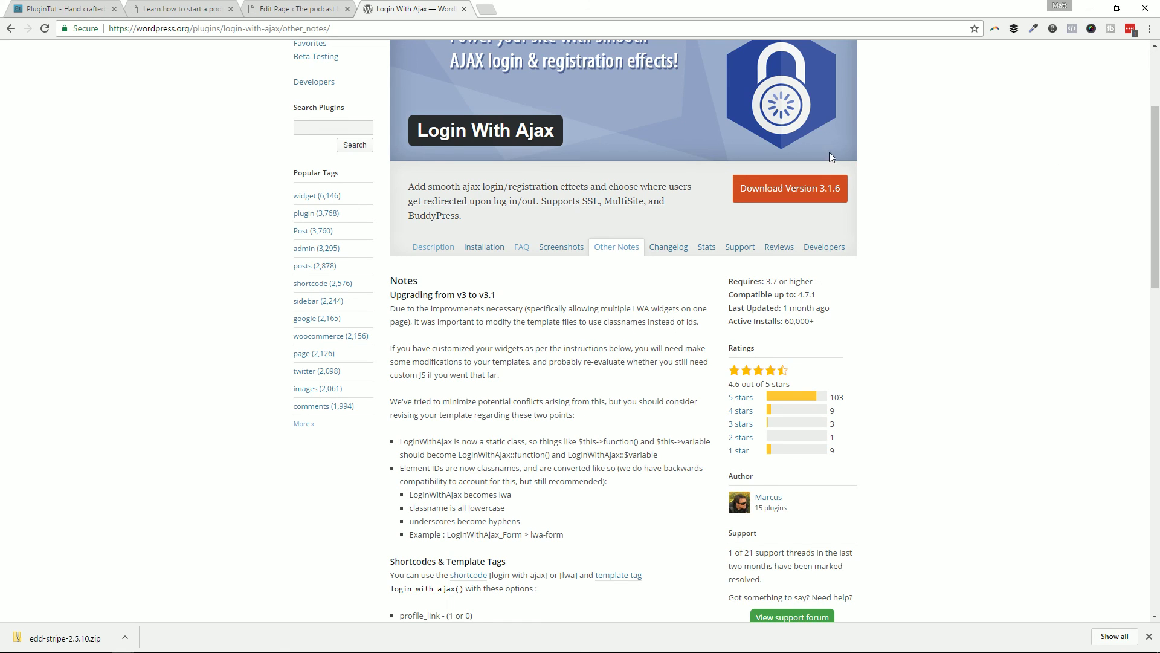
key(ctrl+shift+Tab)
scroll(702, 390, down, 3)
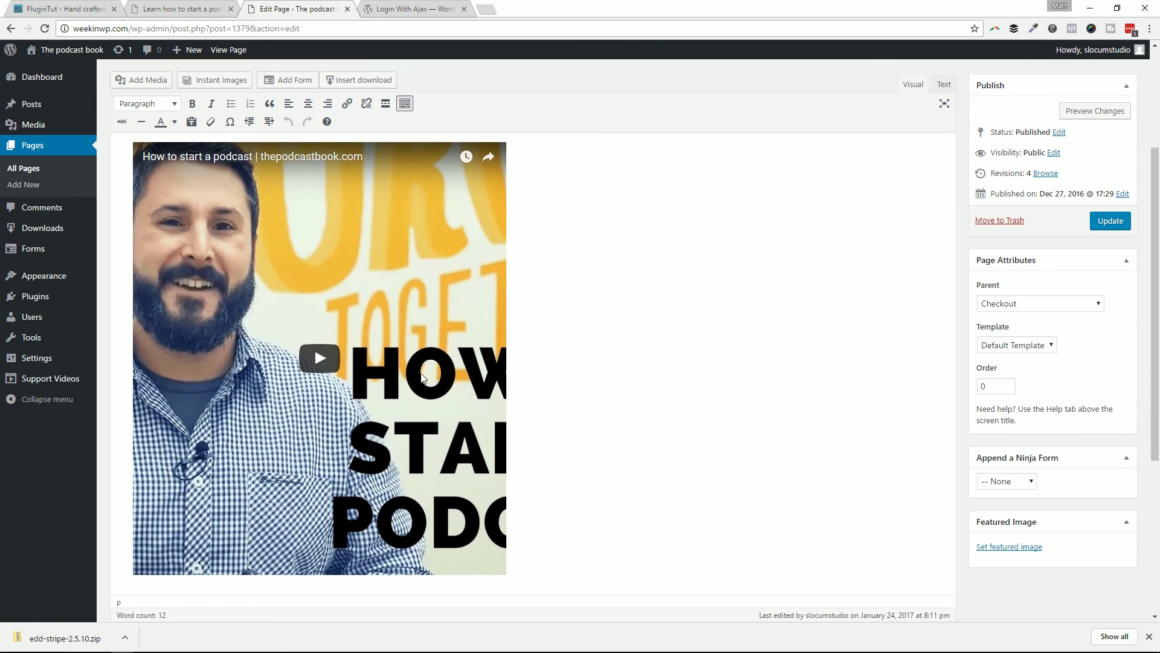
scroll(701, 389, up, 3)
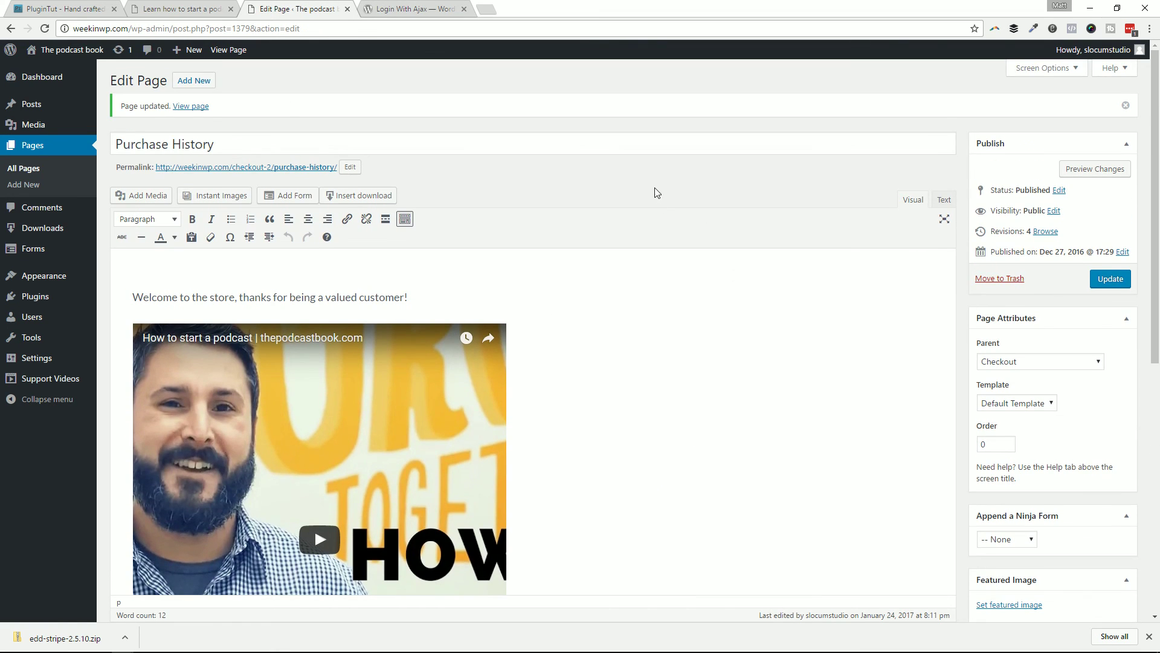